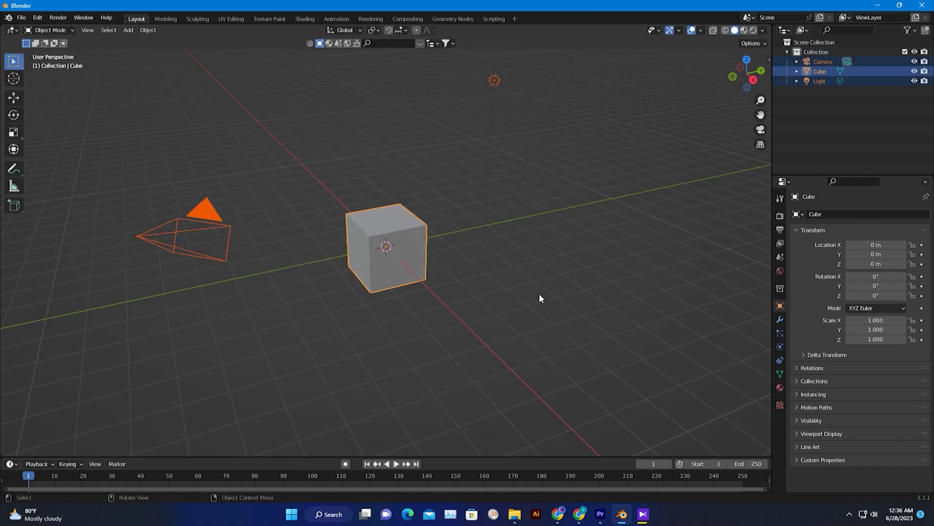
Step: Delete the default camera, cube and light, and add a UV sphere at the world origin
key("Delete")
left_click(128, 30)
mouse_move(146, 42)
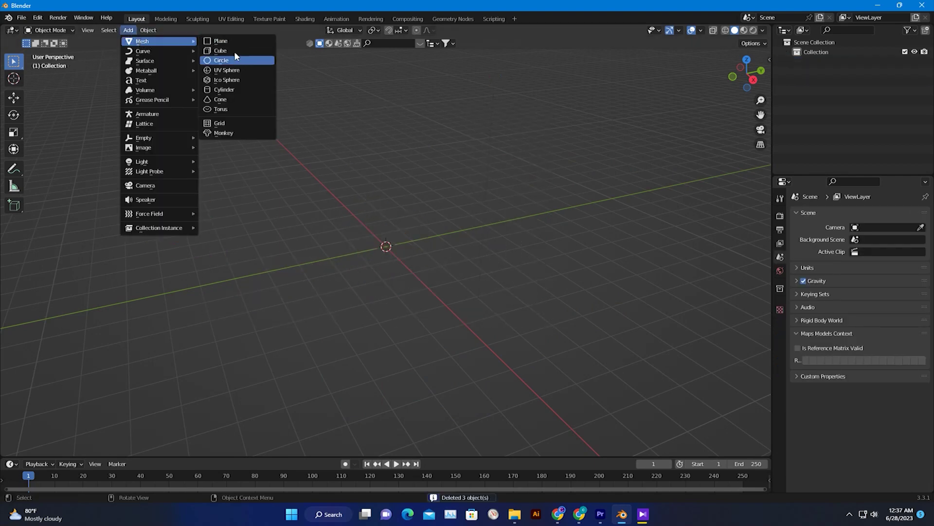
left_click(229, 69)
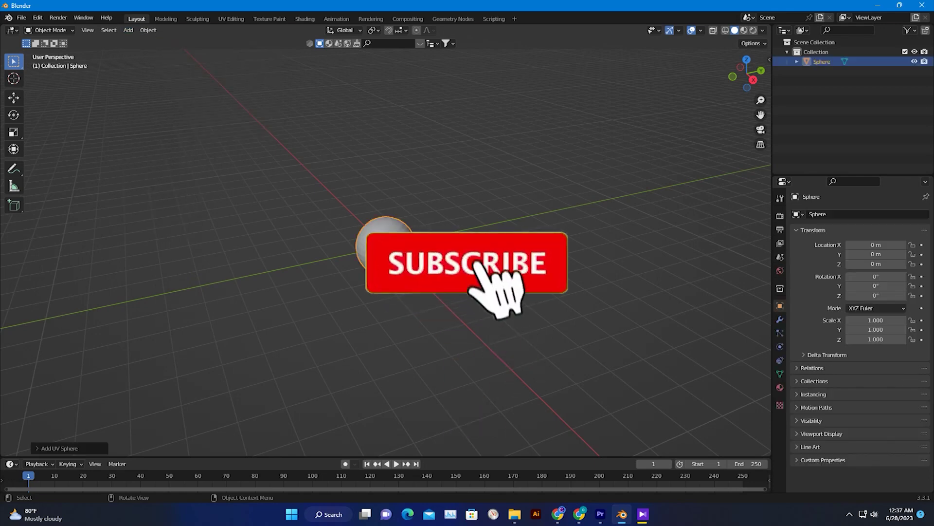
scroll(366, 229, "up", 7)
scroll(378, 217, "down", 2)
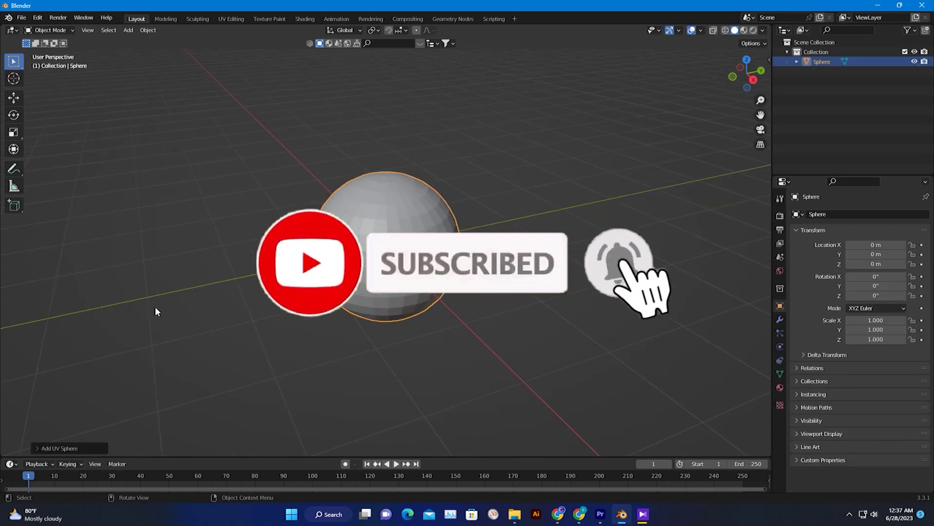
Step: Set the sphere to 100 segments and 50 rings, and shade it smooth
left_click(81, 448)
left_click(129, 341)
type("100")
key("Tab")
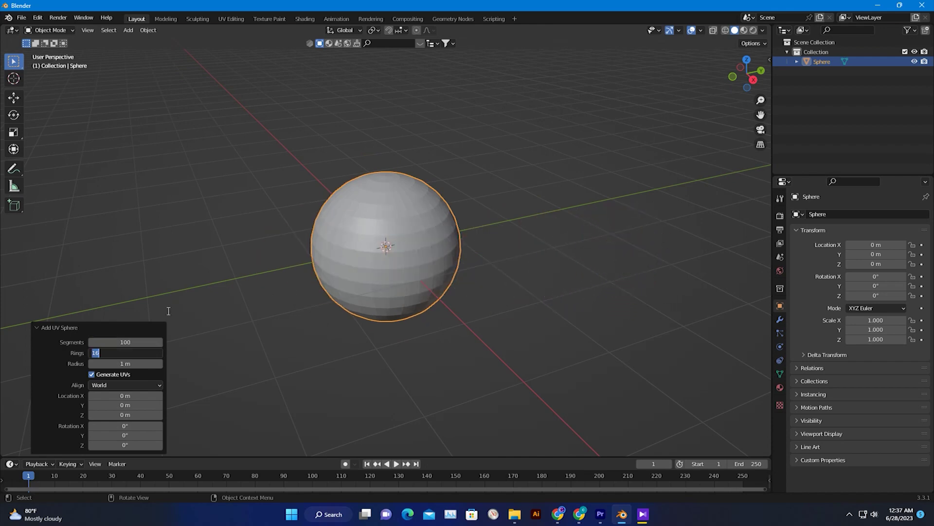
key("Return")
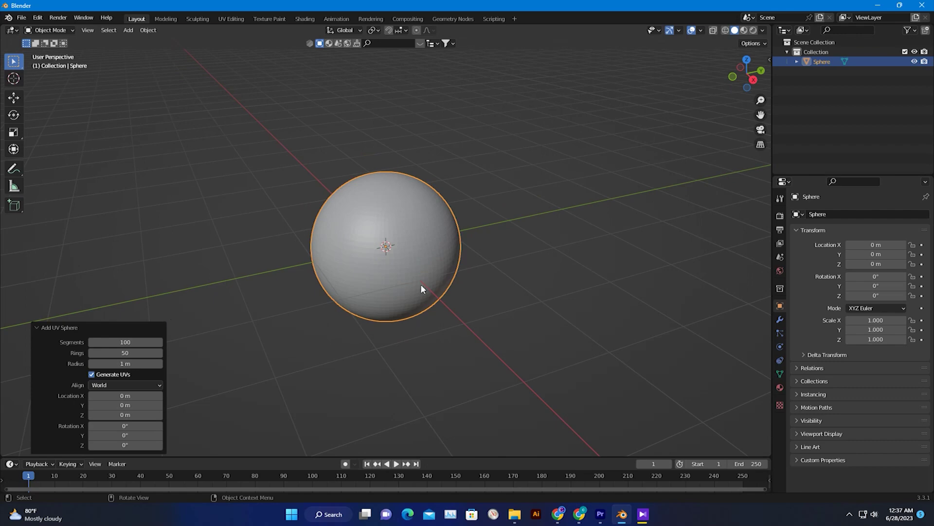
right_click(428, 231)
left_click(417, 229)
left_click(474, 242)
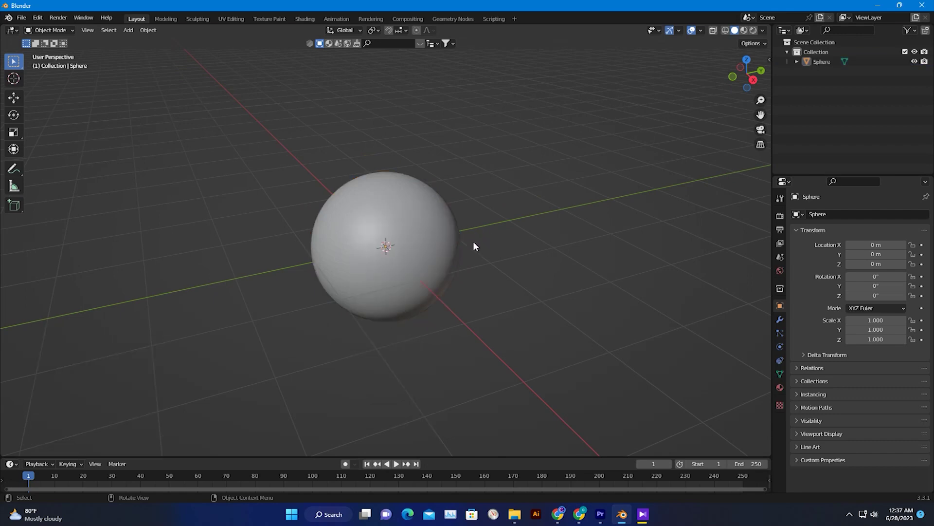
Step: Add a torus with 60 major and 50 minor segments, resized to a slim ring about 2.36 m across and 0.22 m thick
left_click(127, 31)
mouse_move(139, 41)
left_click(232, 109)
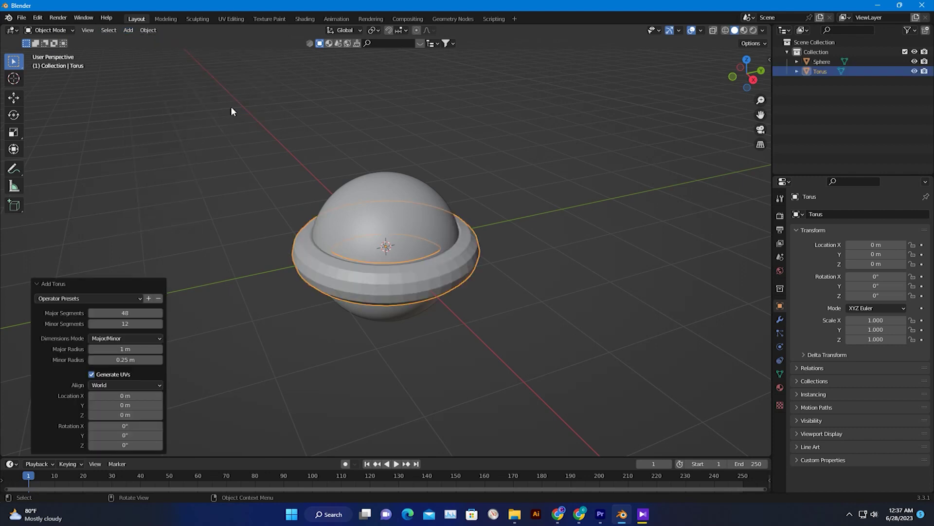
left_click(129, 316)
type("60")
key("Return")
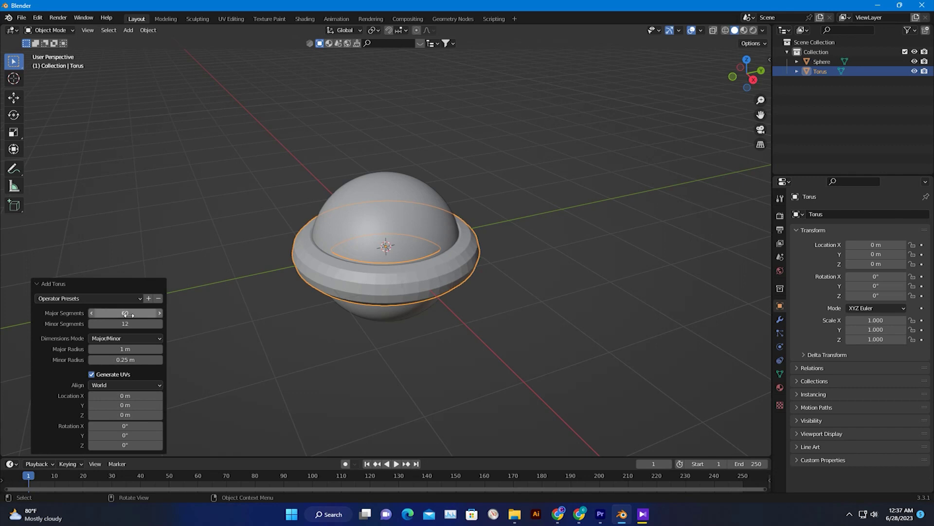
left_click(135, 323)
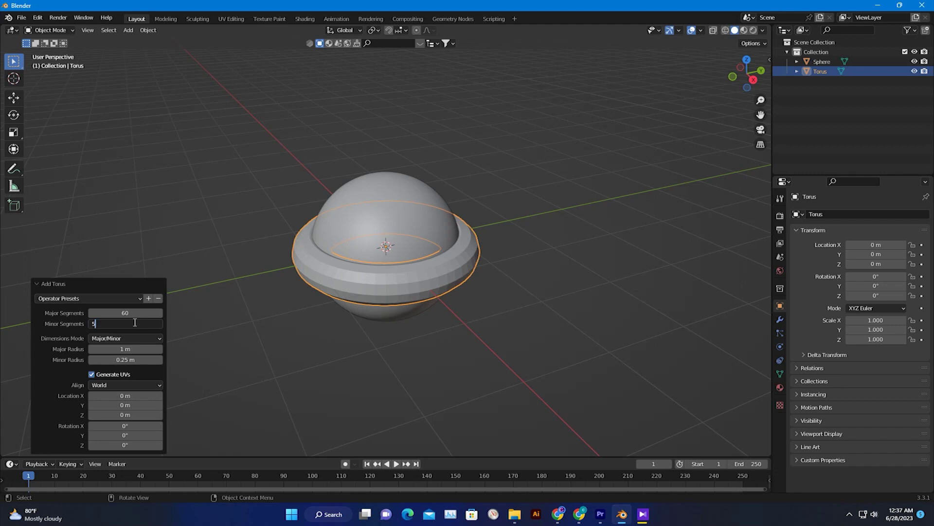
type("50")
key("Return")
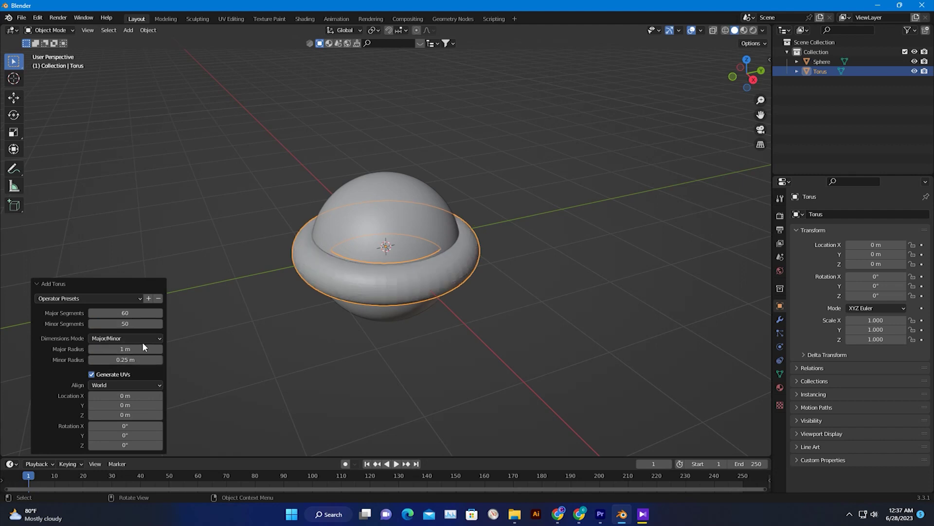
mouse_move(131, 351)
left_mouse_down()
mouse_move(122, 360)
mouse_move(132, 351)
left_mouse_up()
left_click(521, 237)
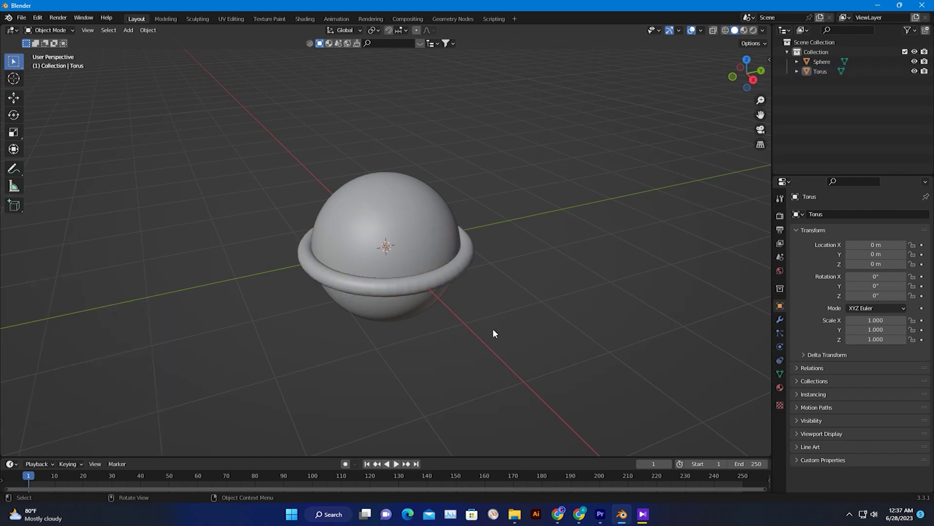
Step: Rotate the torus to 90° around the Y axis so it stands upright around the sphere
scroll(354, 308, "down", 2)
middle_click_drag(445, 306, 379, 288)
scroll(389, 272, "up", 4)
left_click(392, 321)
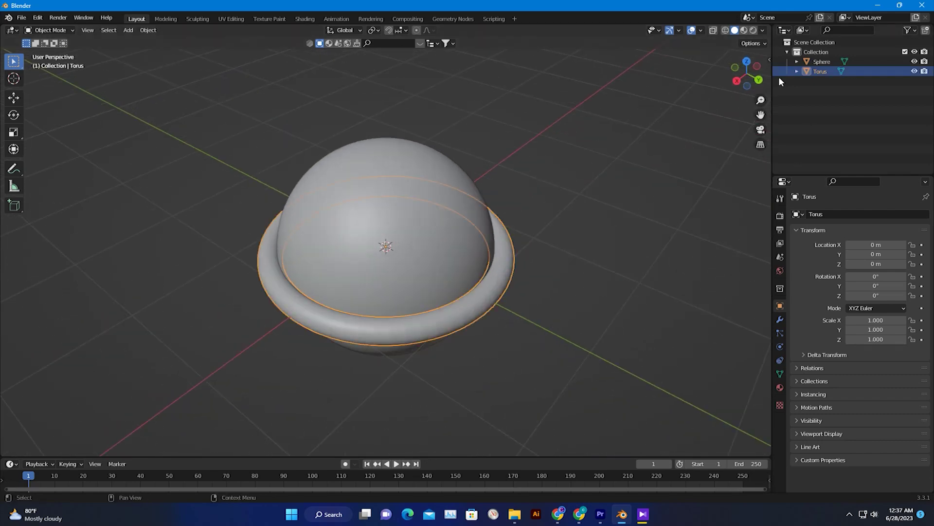
left_click(769, 60)
left_click(765, 103)
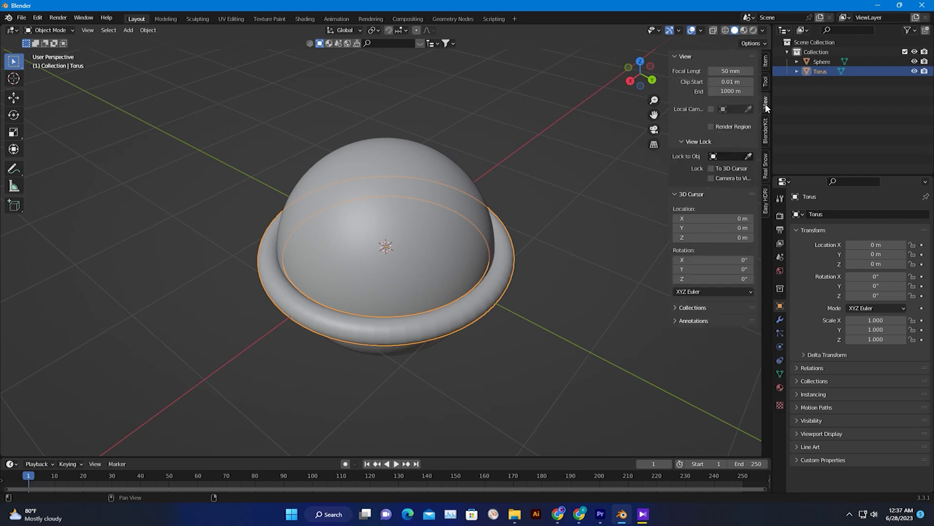
left_click(766, 62)
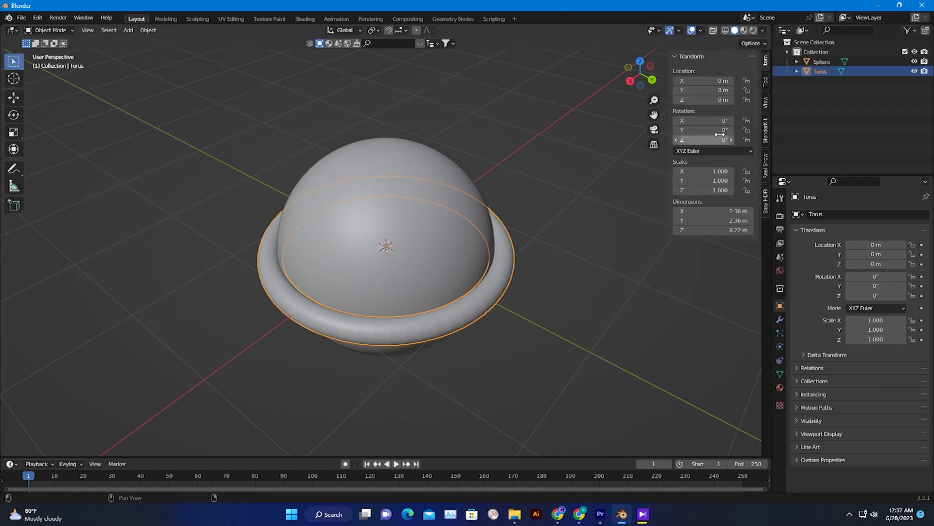
left_click(13, 115)
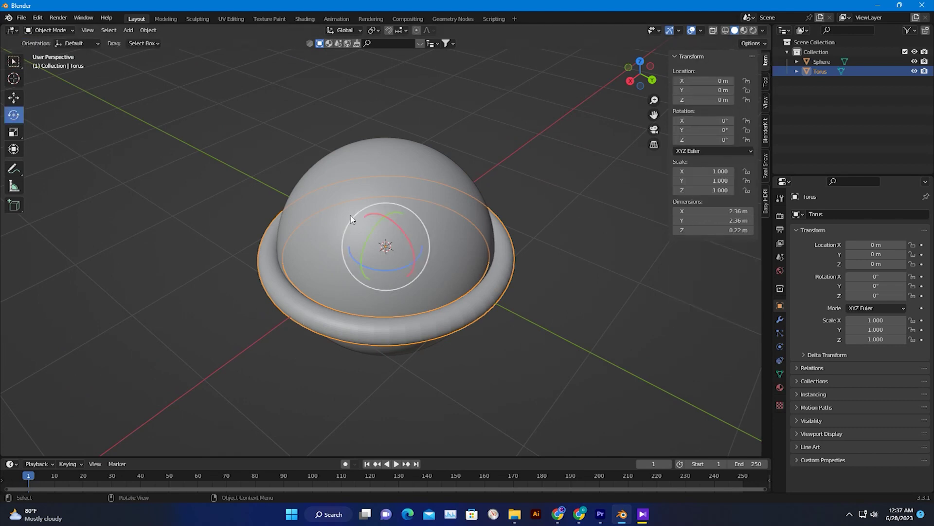
left_click_drag(369, 231, 368, 251)
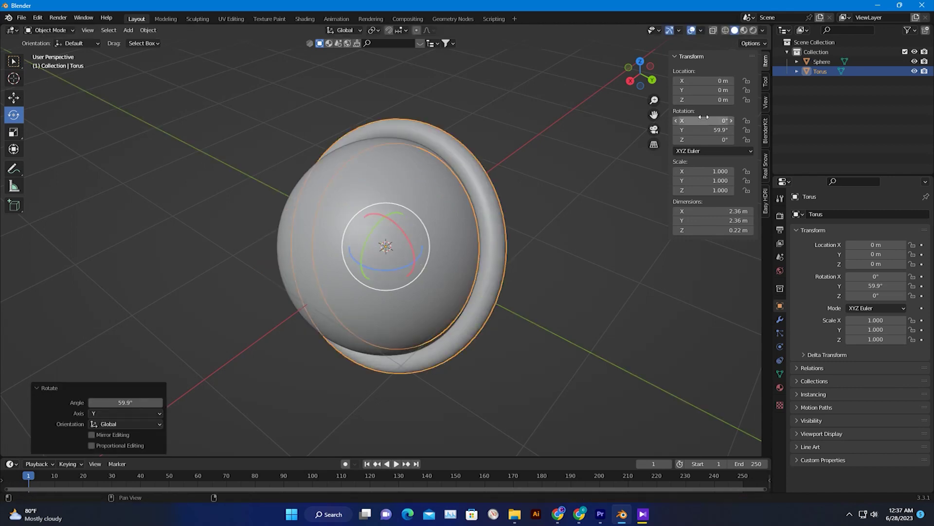
left_click(714, 138)
left_click(714, 129)
type("90")
key("Return")
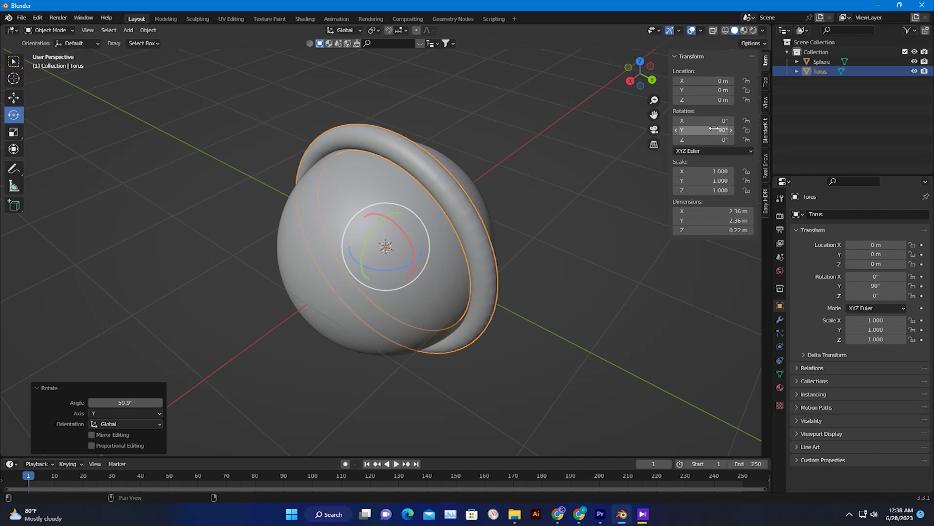
Step: Add a plane at the origin and scale it up to about 4.43 m square
scroll(416, 243, "down", 3)
middle_click_drag(353, 278, 479, 207)
left_click(469, 190)
middle_click_drag(439, 250, 411, 257)
left_click(129, 30)
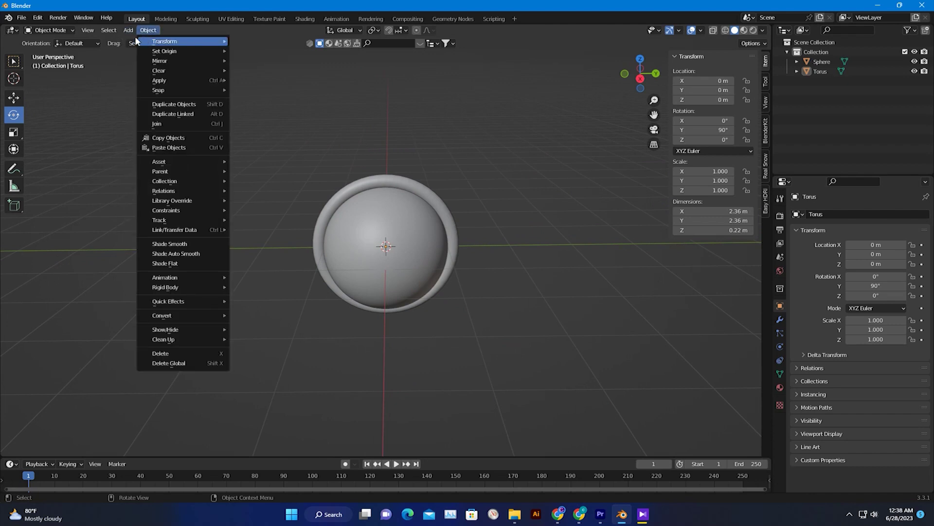
mouse_move(133, 43)
left_click(225, 42)
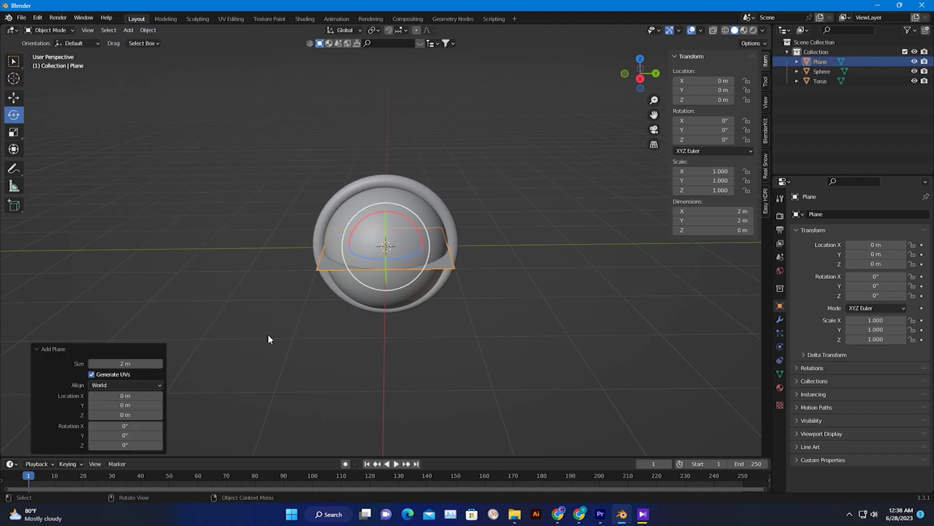
key("s")
left_click(78, 353)
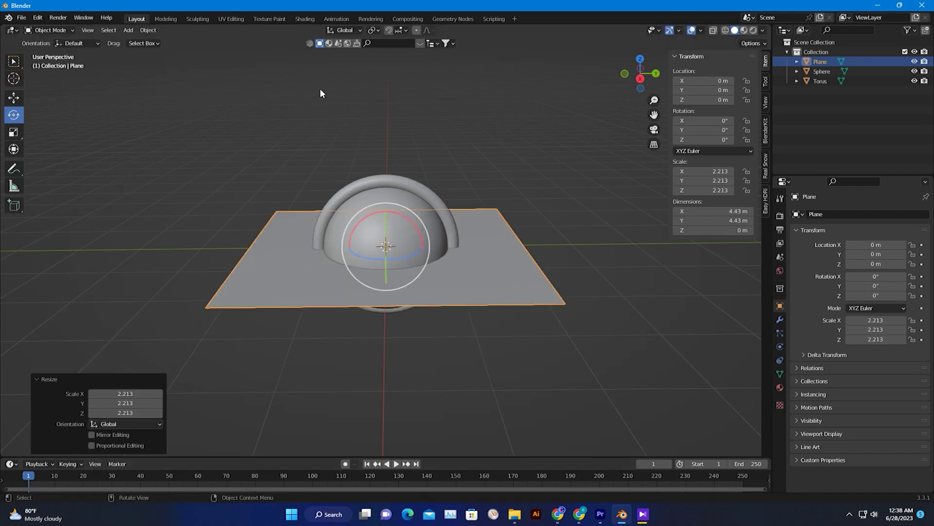
Step: Create a new material for the plane in the Shading workspace and move the Material Output node away from the Principled BSDF
left_click(307, 19)
scroll(443, 222, "up", 5)
middle_click_drag(500, 222, 482, 147, "shift")
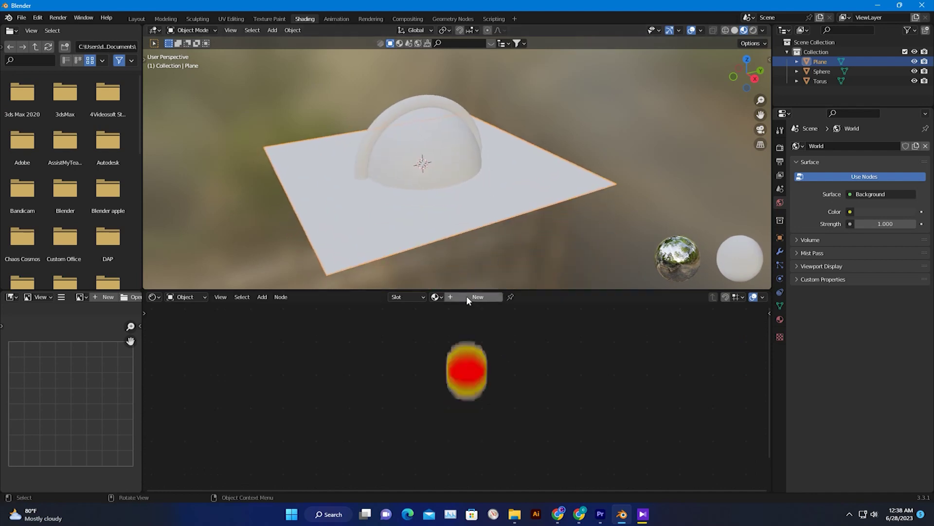
left_click(469, 297)
middle_click_drag(403, 395, 344, 397)
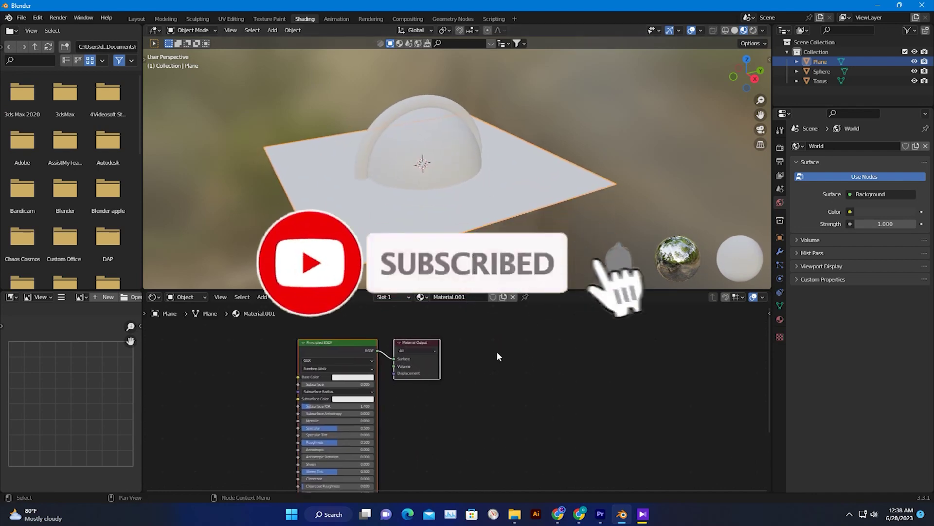
left_click(496, 353)
left_click(422, 341)
left_click_drag(431, 341, 505, 326)
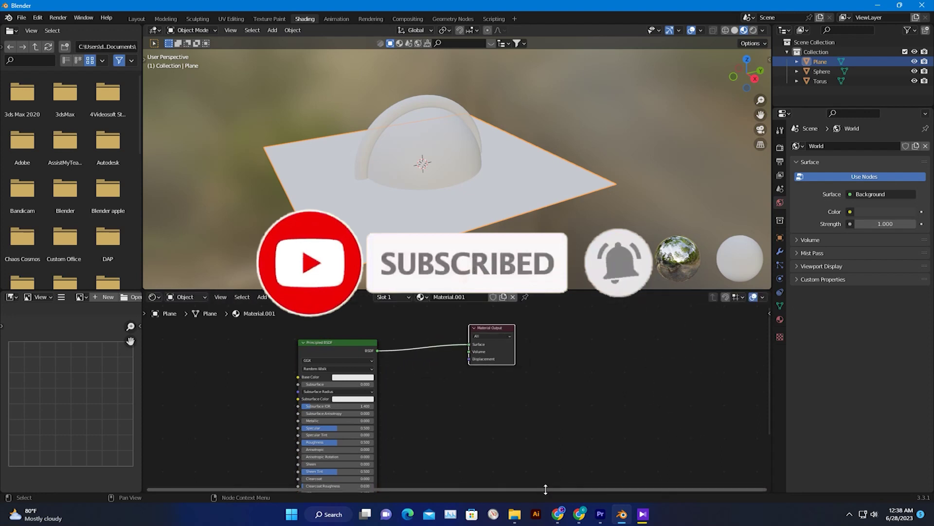
left_click(514, 513)
left_click(429, 459)
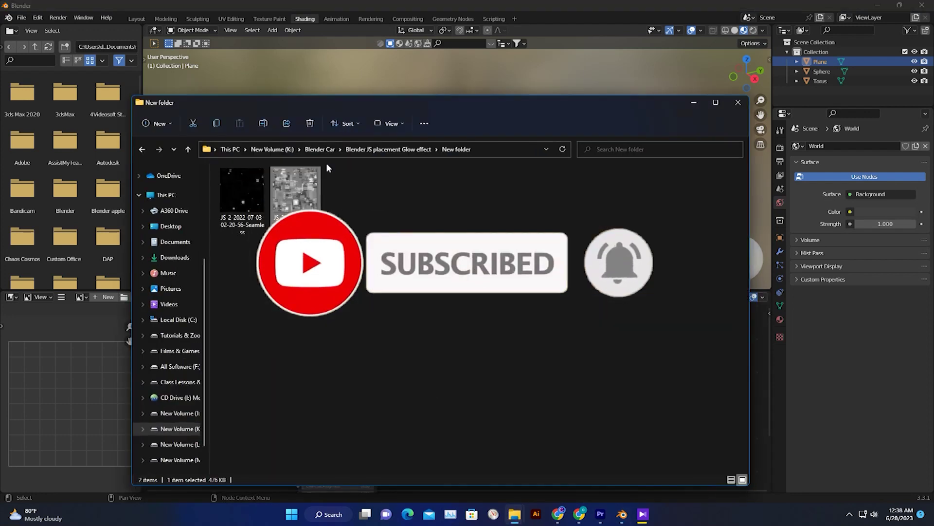
left_click_drag(421, 101, 266, 73)
left_click_drag(117, 189, 655, 364)
left_click(540, 77)
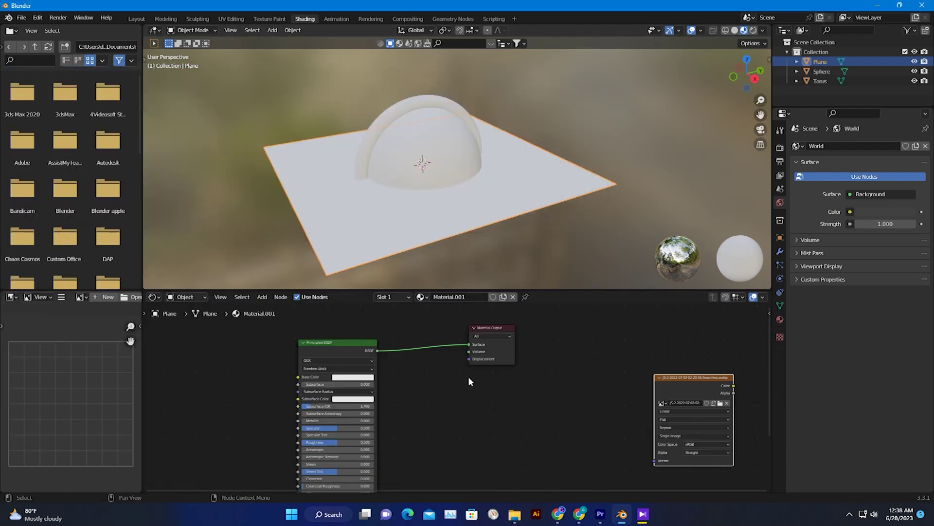
Step: Arrange the nodes with the image texture beside the Principled BSDF and the Material Output farther away
scroll(468, 377, "up", 2)
scroll(514, 374, "down", 1)
middle_click_drag(454, 374, 388, 414)
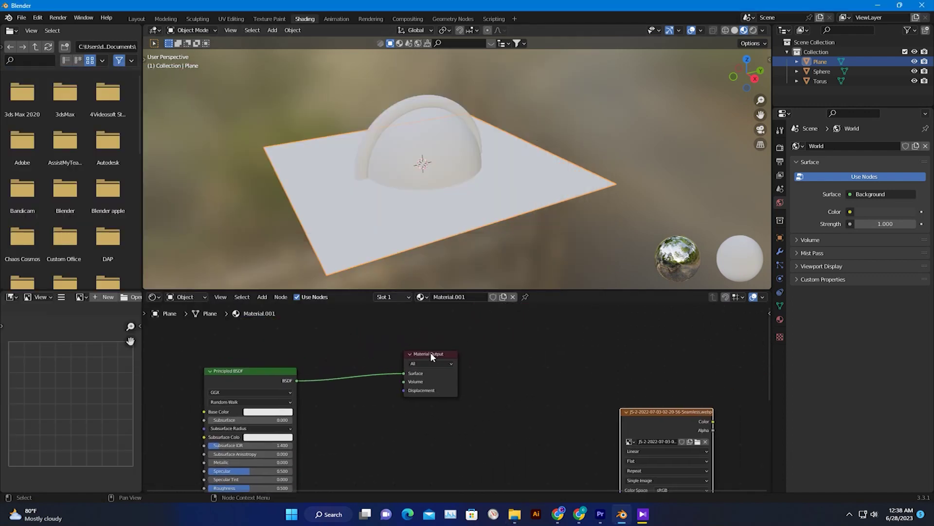
left_click_drag(430, 352, 531, 335)
left_click_drag(644, 414, 365, 414)
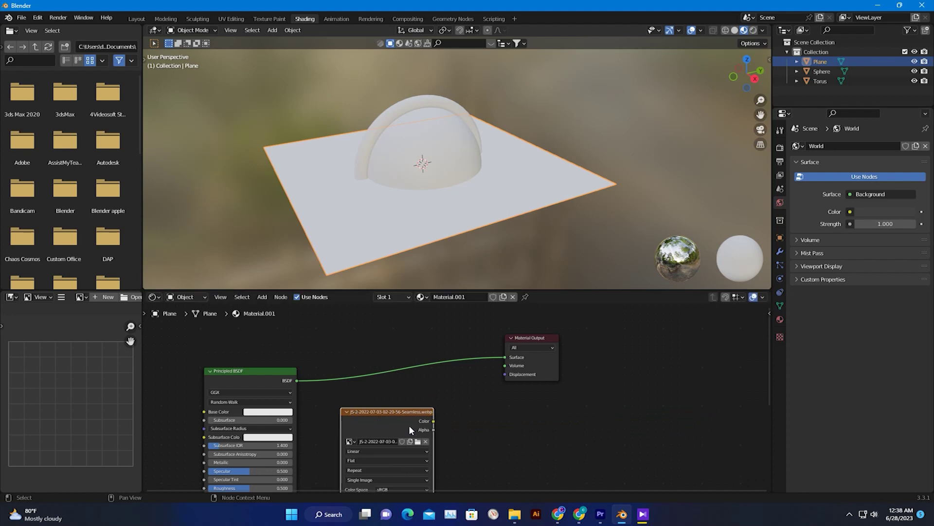
Step: Add a Displacement node and place it between the image texture and the Material Output
left_click(266, 297)
left_click(276, 310)
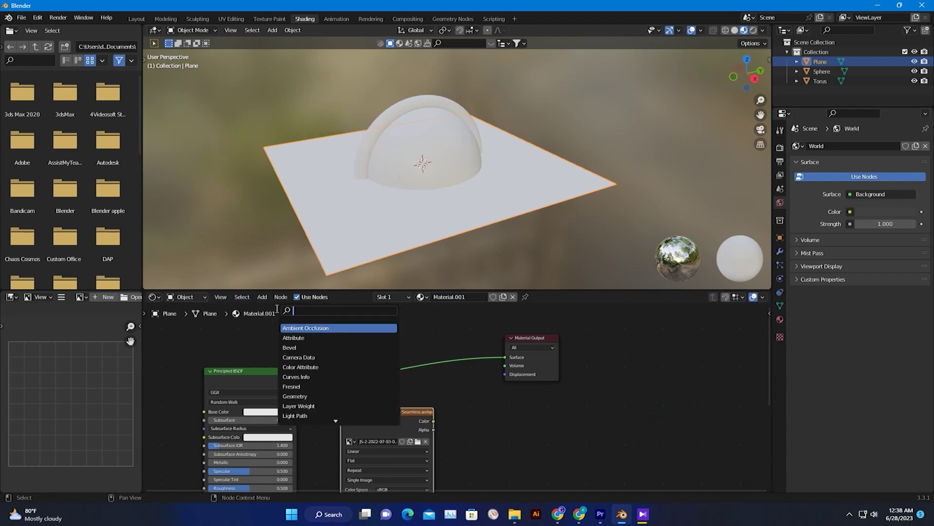
type("disp")
left_click(303, 339)
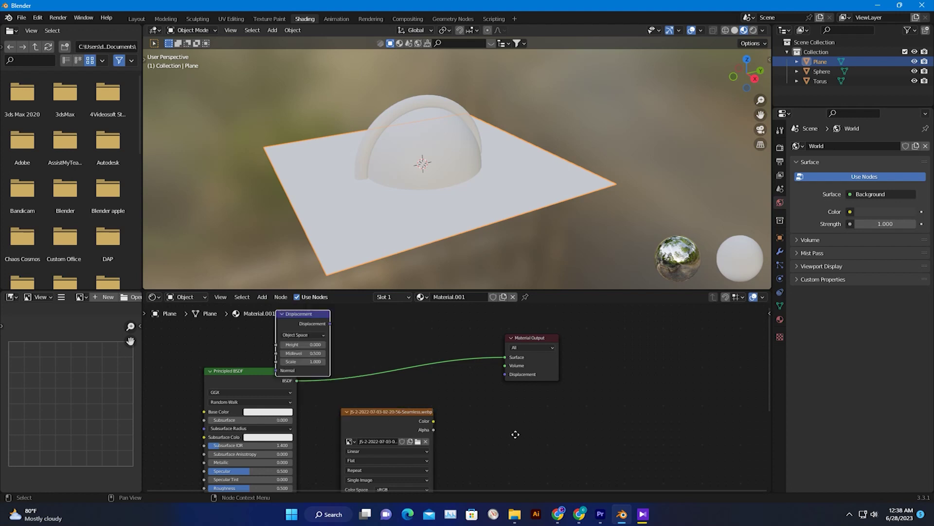
left_click(530, 450)
Step: Connect the image's Color to the Displacement node's Height and its Displacement output to the Material Output's Displacement
left_click_drag(509, 414, 504, 374)
left_click_drag(433, 420, 456, 435)
left_click_drag(538, 338, 600, 334)
middle_click_drag(600, 403, 573, 403)
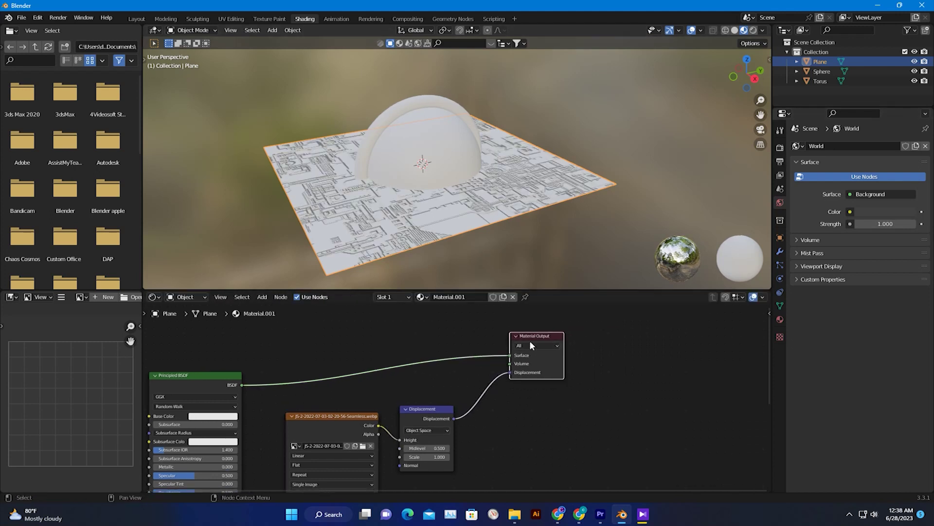
middle_click_drag(530, 340, 594, 321)
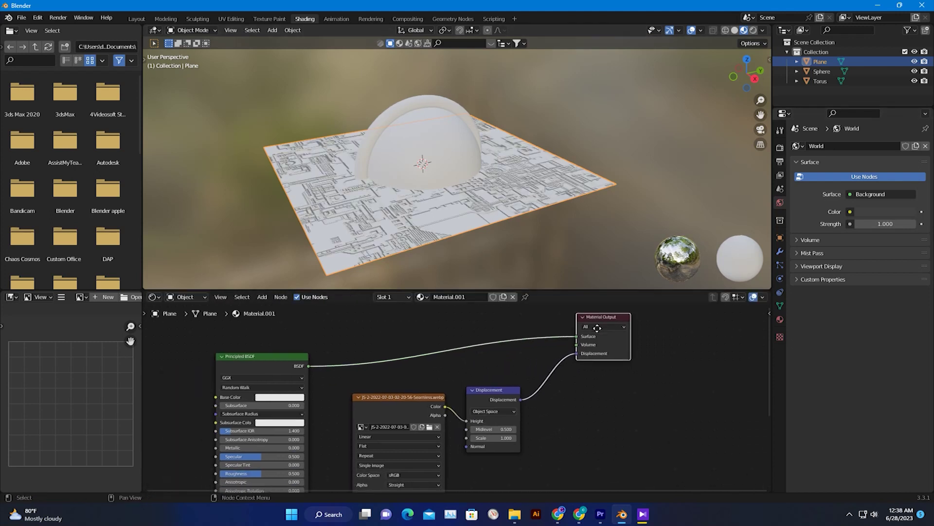
Step: Set the render engine to Cycles with the Experimental feature set and GPU Compute as the device
left_click(780, 147)
left_click(864, 147)
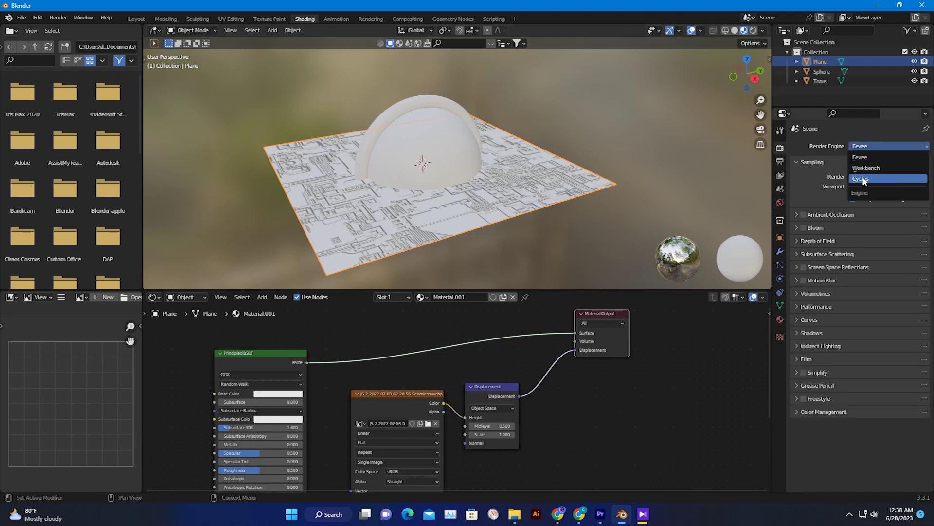
left_click(864, 178)
left_click(867, 159)
left_click(865, 181)
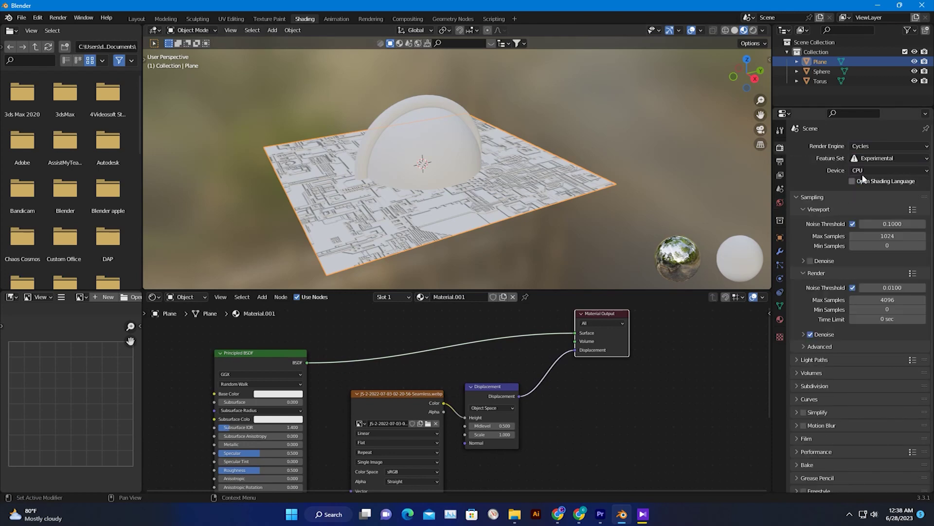
left_click(864, 169)
left_click(864, 192)
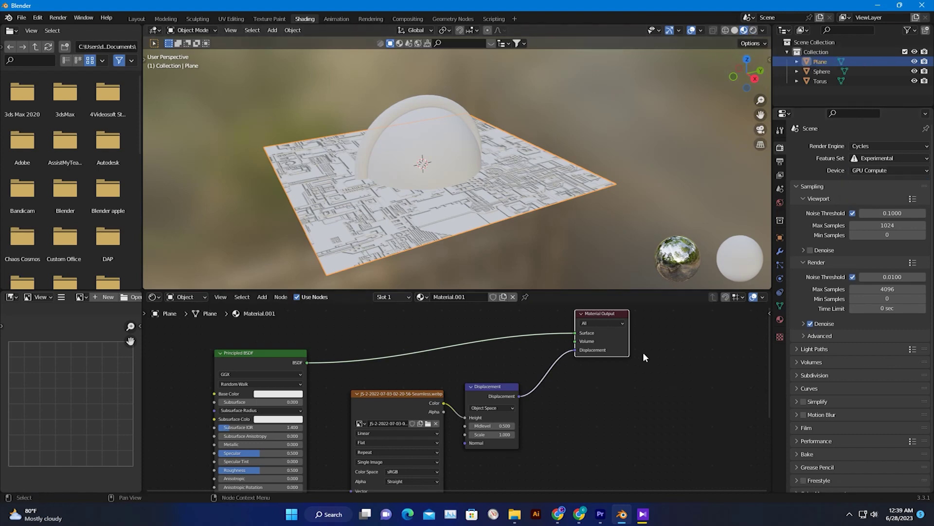
Step: Add a Subdivision Surface modifier to the plane, set to Simple with viewport and render levels of 5
left_click(780, 251)
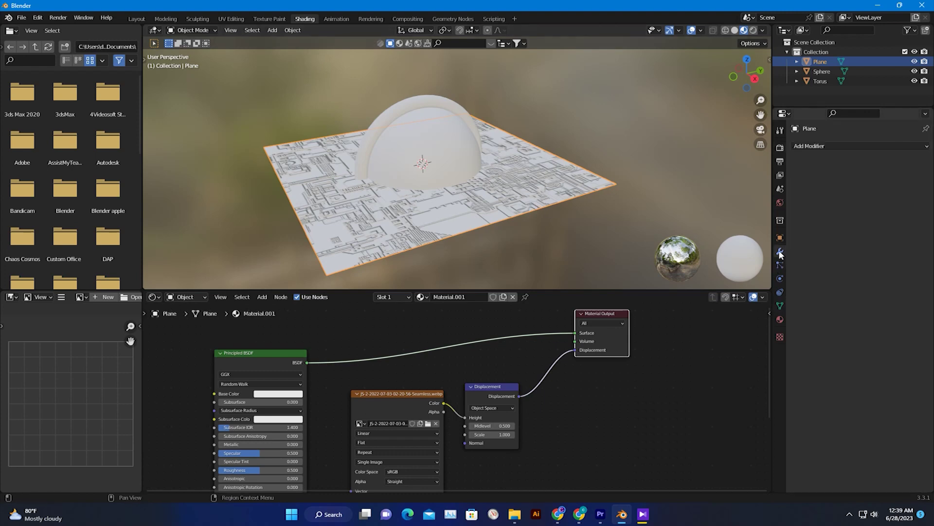
left_click(821, 145)
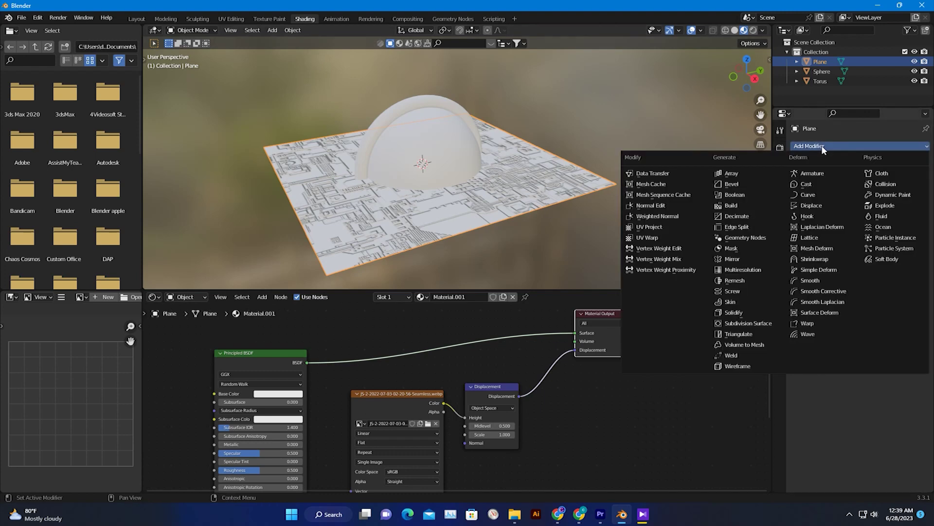
left_click(750, 323)
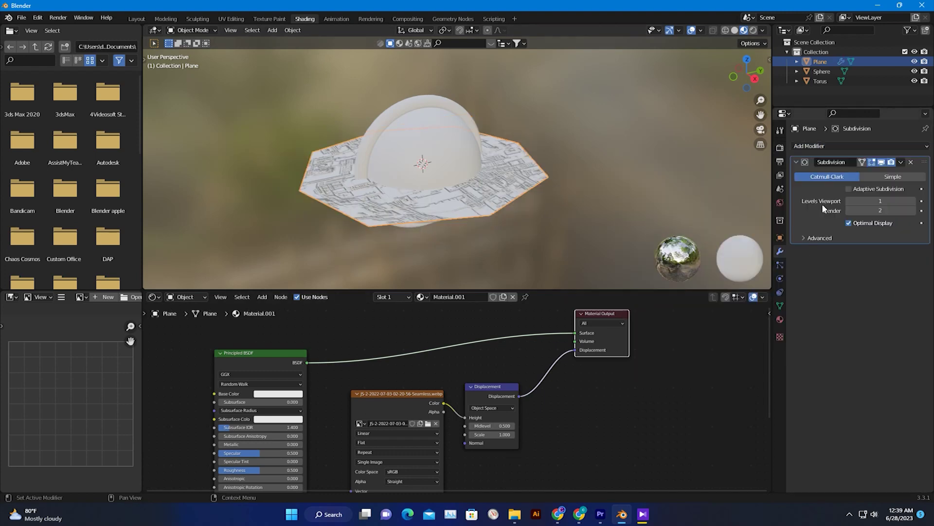
left_click(885, 201)
left_click(880, 175)
left_click(876, 204)
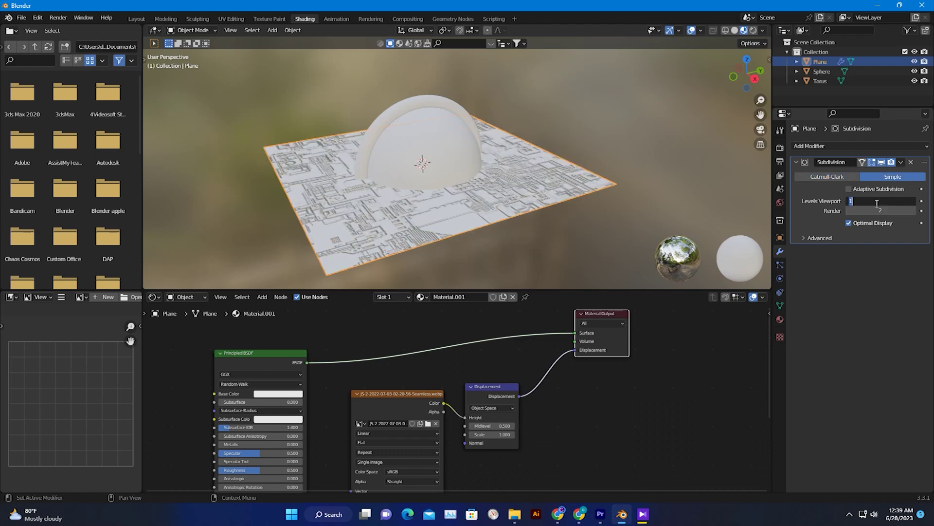
key("Tab")
key("Return")
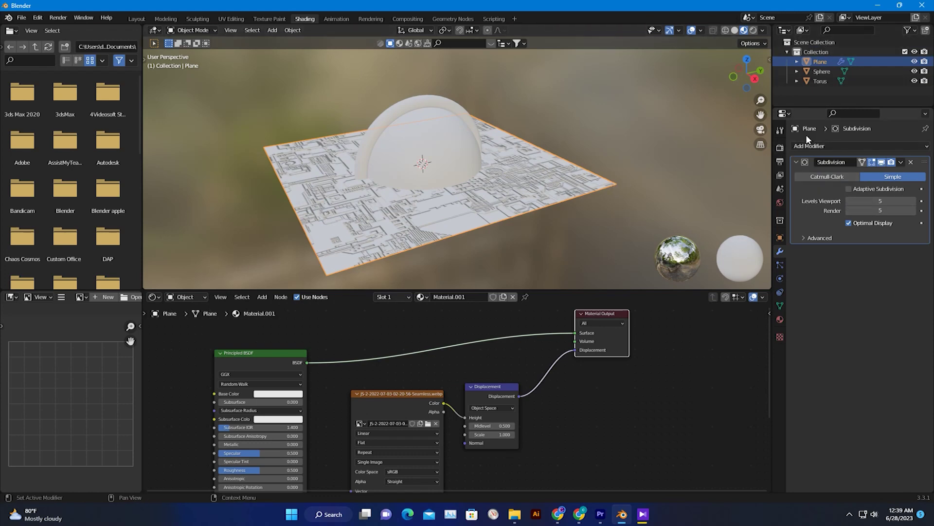
Step: Switch the 3D viewport to Rendered shading and get a closer view of the plane
left_click(754, 30)
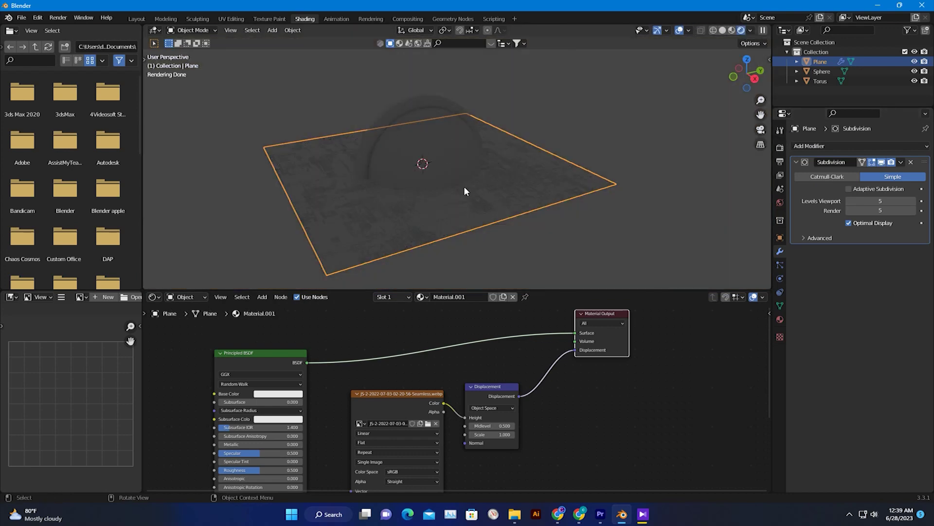
scroll(462, 186, "up", 1)
scroll(460, 185, "up", 1)
middle_click_drag(495, 200, 500, 179, "shift")
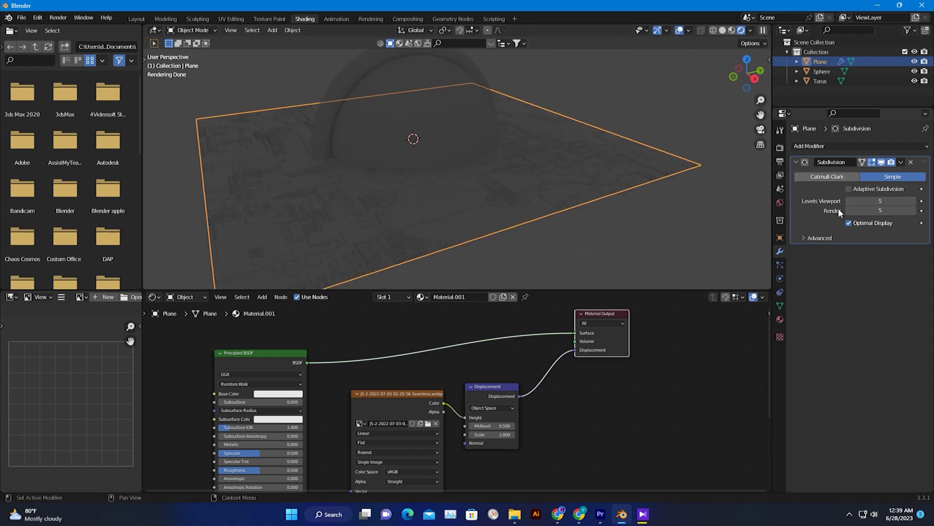
Step: Set the surface displacement method in the plane's material settings to Displacement and Bump
left_click(779, 321)
scroll(803, 350, "down", 10)
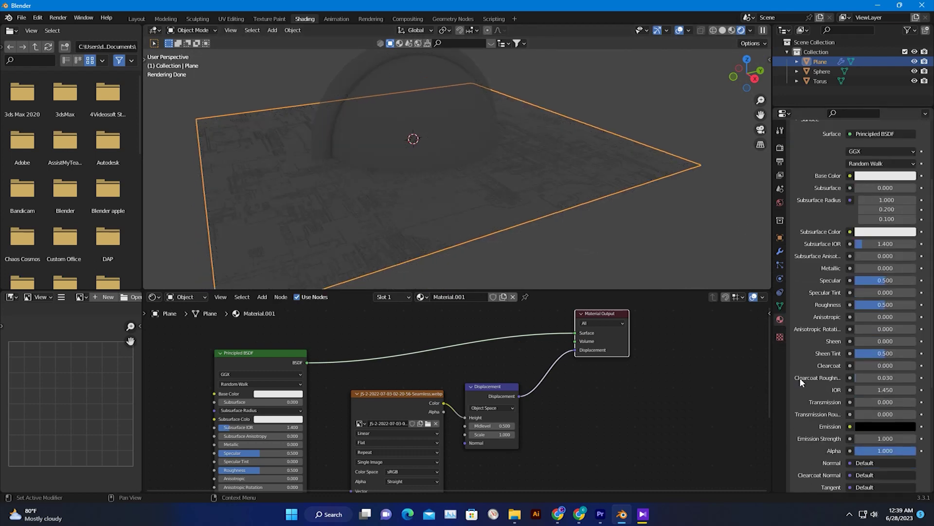
scroll(804, 360, "down", 1)
left_click(796, 433)
scroll(795, 387, "down", 6)
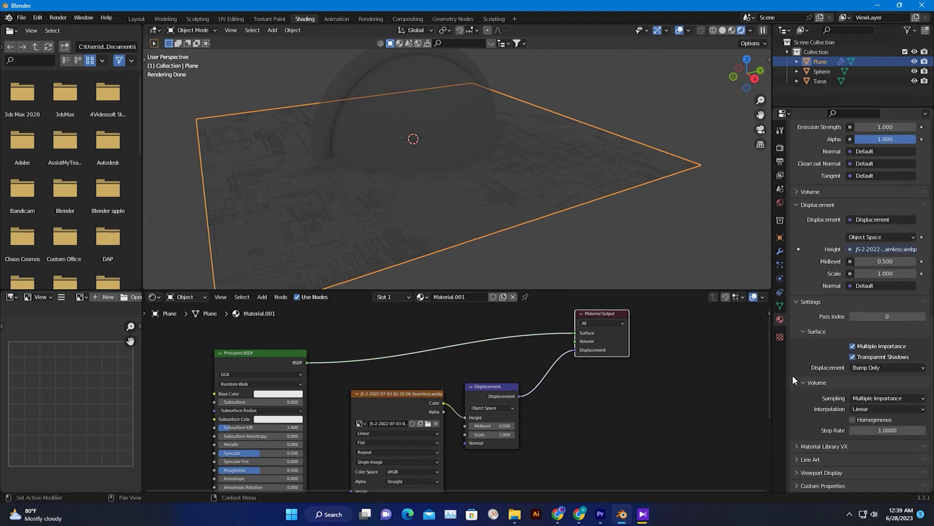
left_click(890, 368)
left_click(871, 401)
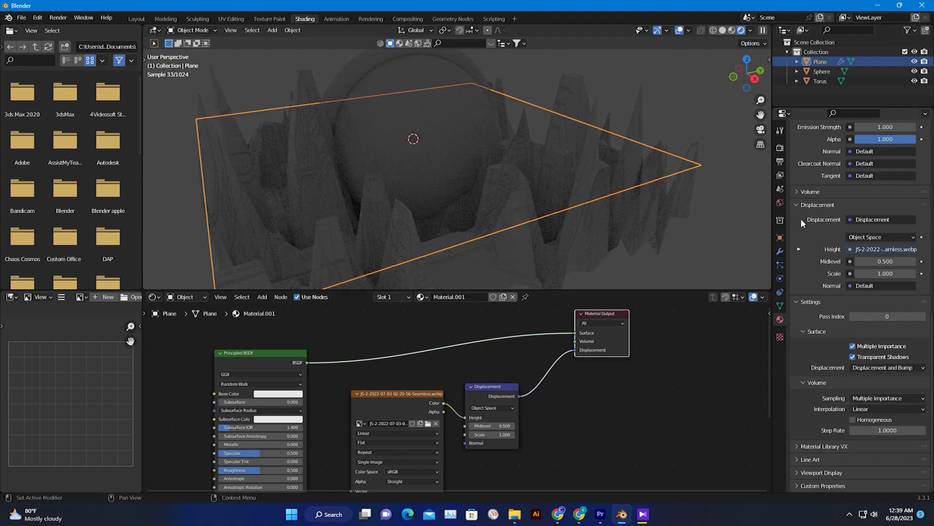
Step: Add a second Subdivision Surface modifier to the plane, keeping Catmull-Clark, with viewport and render levels of 5
left_click(780, 251)
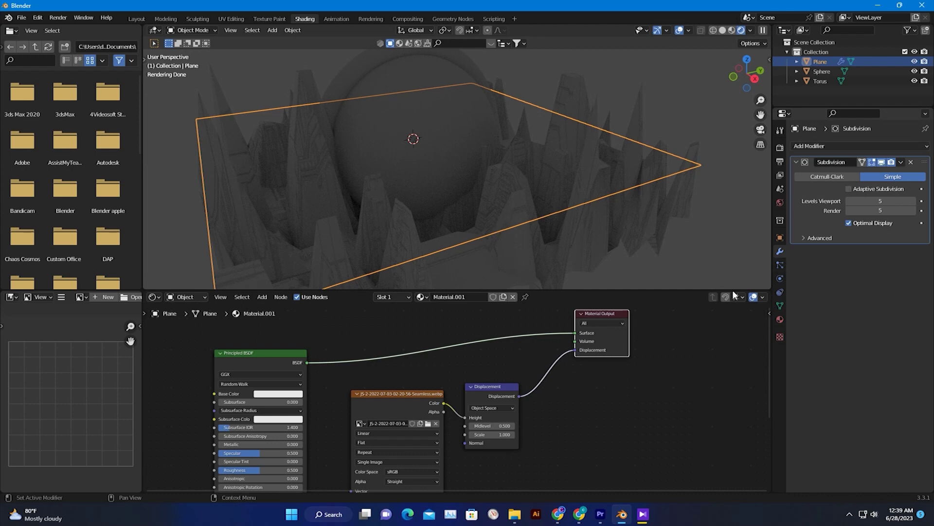
left_click(818, 146)
left_click(739, 323)
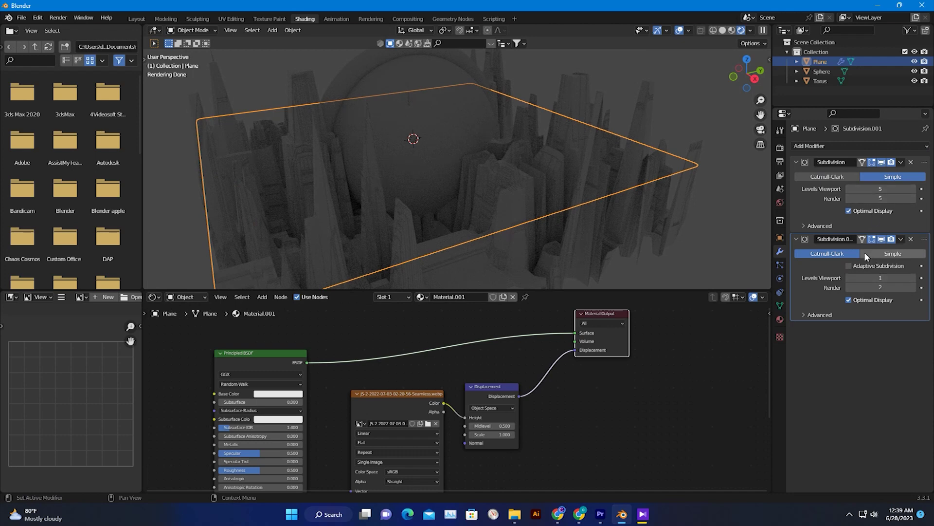
left_click(873, 277)
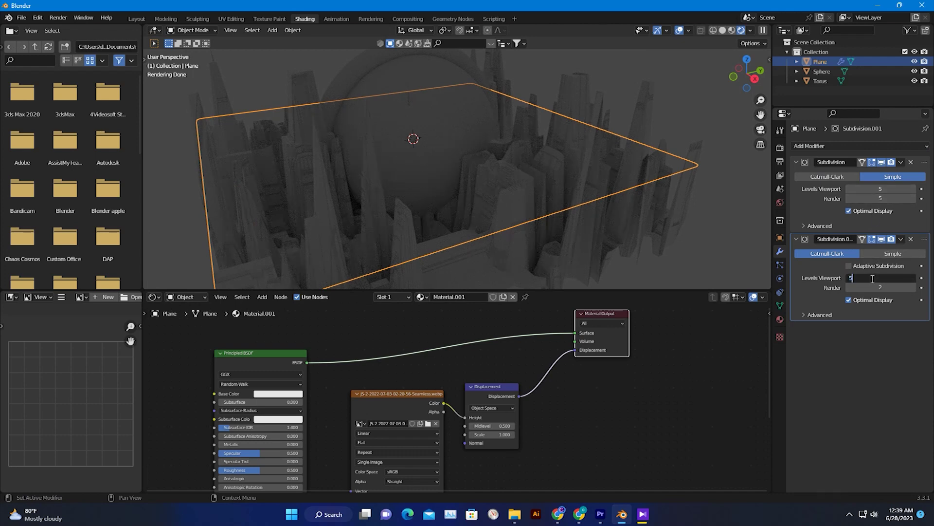
key("Tab")
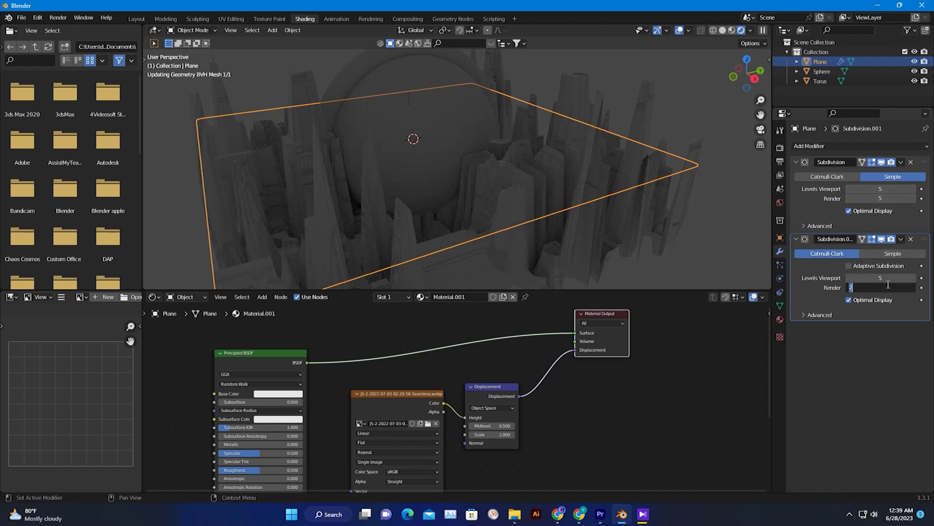
type("5")
key("Return")
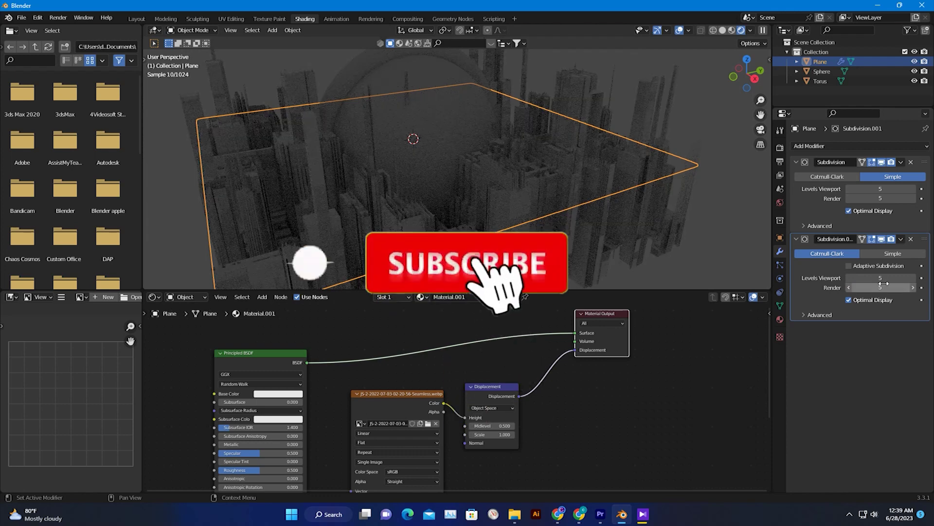
Step: Lower the Displacement node's Scale to 0.200 in the plane's material
left_click(762, 265)
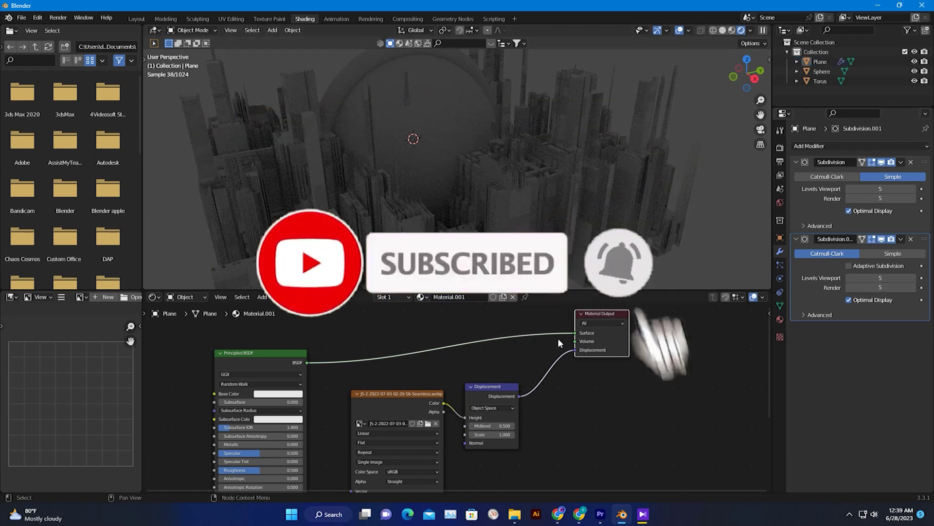
scroll(511, 420, "up", 2)
middle_click_drag(537, 406, 534, 402)
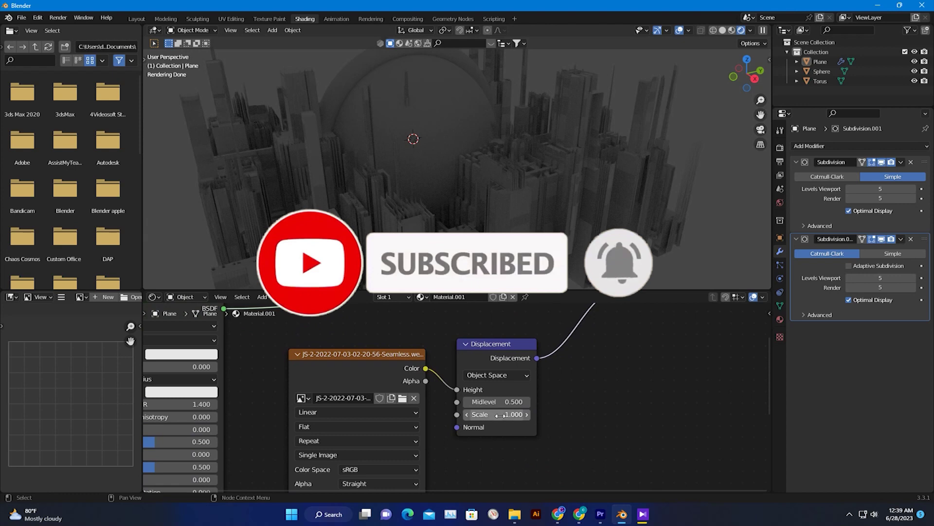
left_click(468, 414)
left_click(466, 414)
left_click(466, 414)
left_click(467, 414)
left_click(466, 414)
left_click(466, 414)
left_click(466, 415)
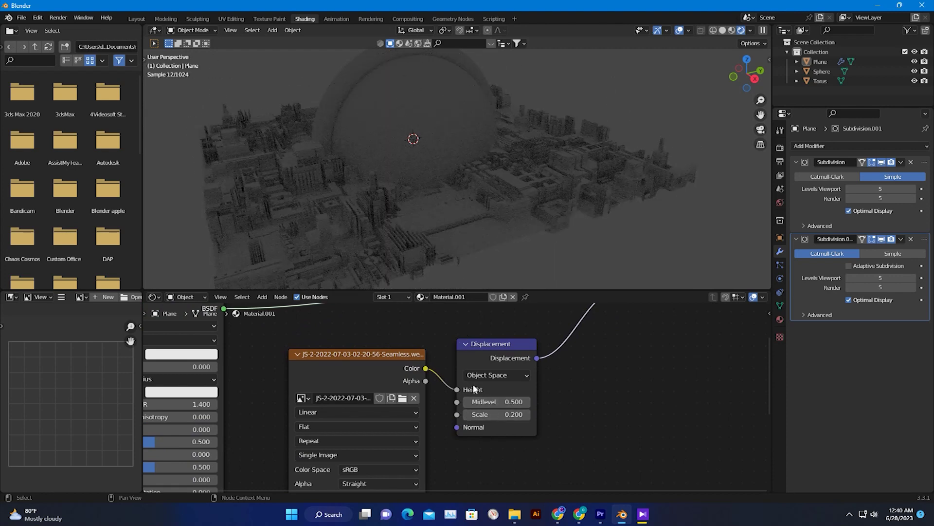
Step: Search the BlenderKit materials for "lawa" and apply the grey material with glowing red patches to the sphere
middle_click_drag(648, 200, 539, 197)
left_click(538, 193)
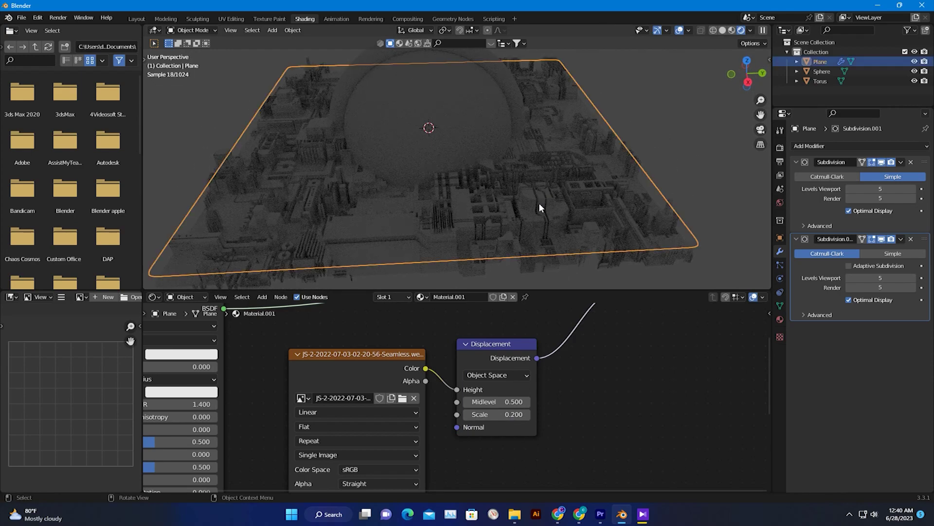
left_click(400, 45)
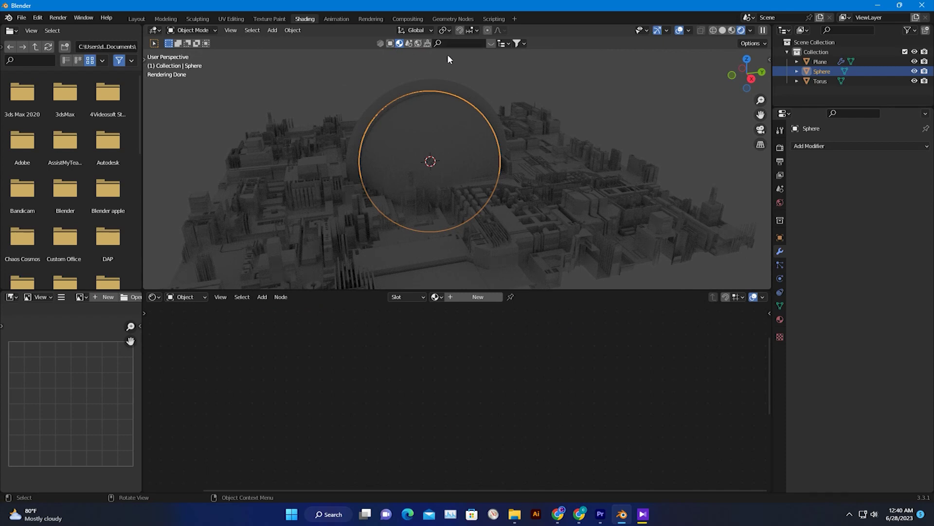
left_click(460, 44)
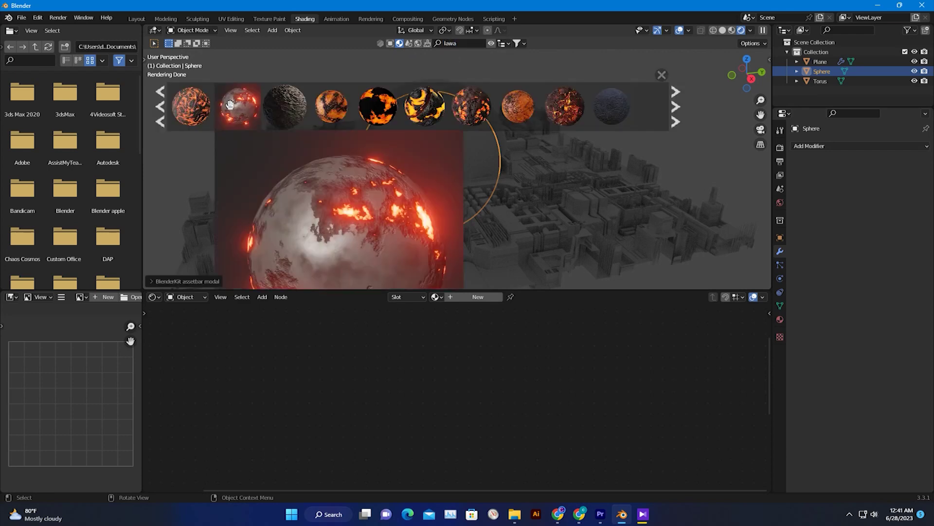
mouse_move(238, 106)
left_click_drag(238, 106, 444, 152)
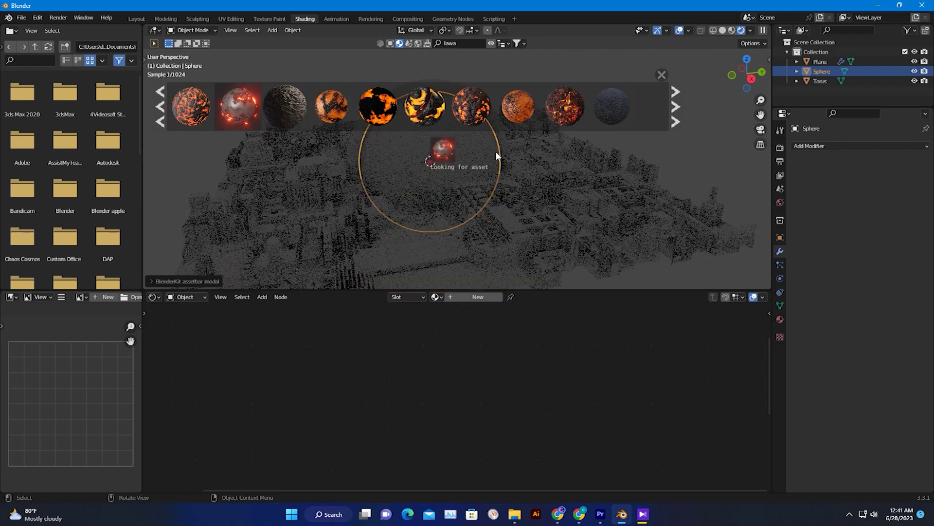
left_click(662, 75)
Step: Create a new material for the torus and bring its Principled BSDF emission settings into view
middle_click_drag(434, 136, 433, 136)
mouse_move(573, 190)
middle_mouse_down()
mouse_move(497, 192)
mouse_move(556, 191)
middle_mouse_up()
left_click(468, 72)
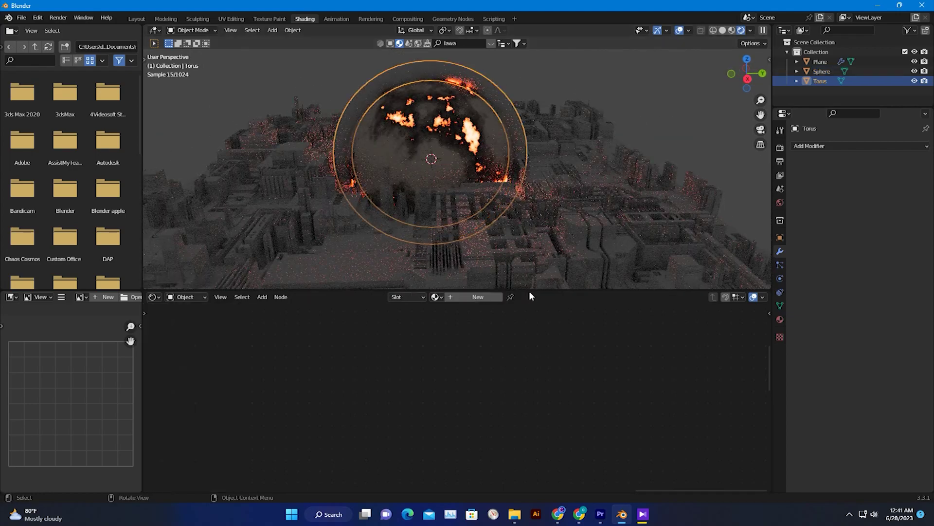
left_click(470, 298)
middle_click_drag(537, 417, 578, 398)
scroll(493, 390, "down", 5)
middle_click_drag(492, 355, 521, 432)
scroll(430, 445, "up", 2)
scroll(428, 442, "up", 1)
Step: Set the torus material's Emission color to a bright orange-red with saturation 1.000 and value 1.000
left_click(409, 458)
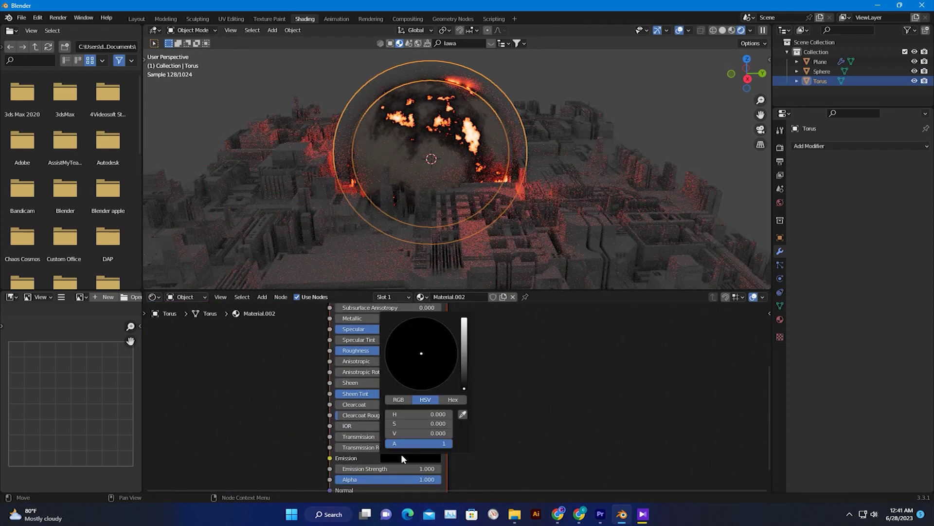
left_click_drag(464, 379, 465, 315)
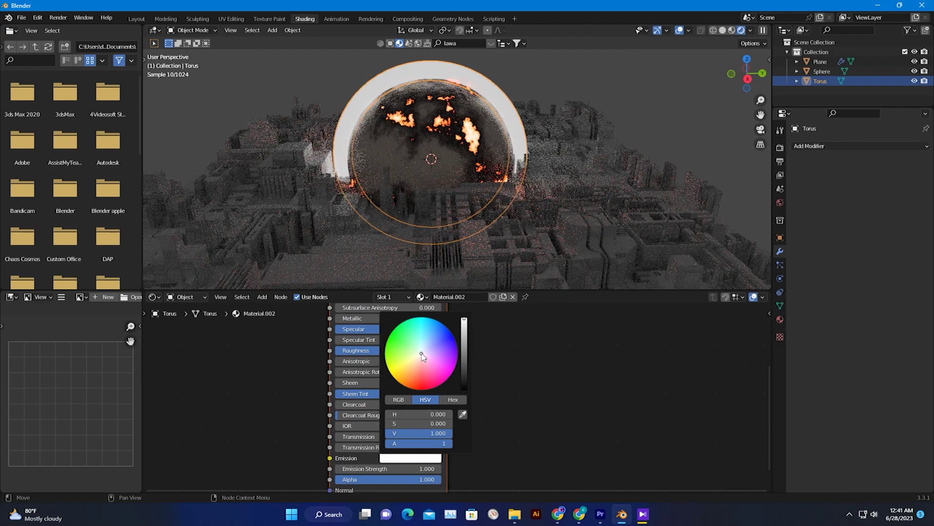
left_click(421, 357)
left_click_drag(421, 357, 413, 388)
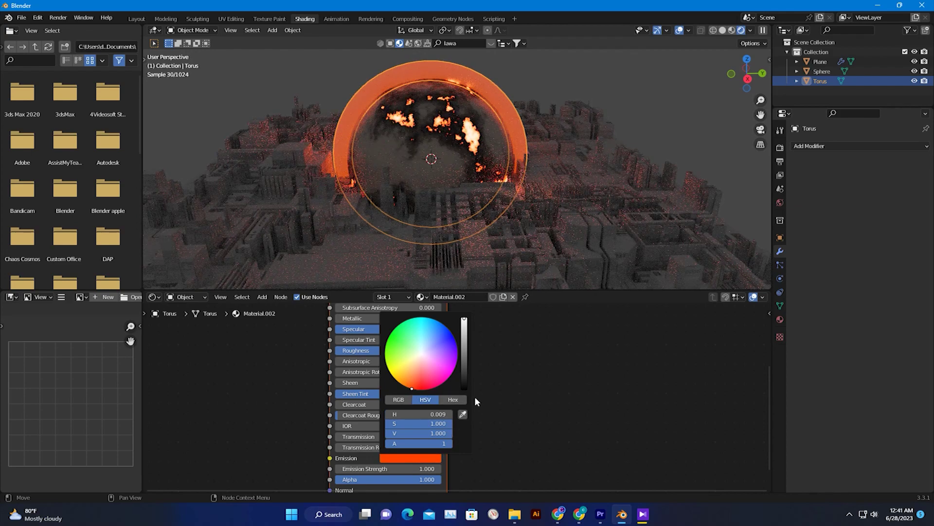
left_click(439, 414)
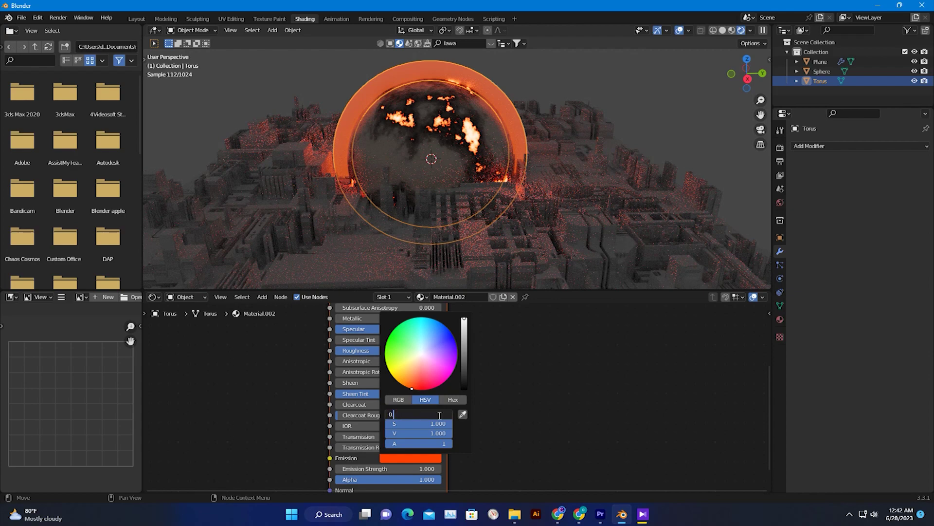
key("Return")
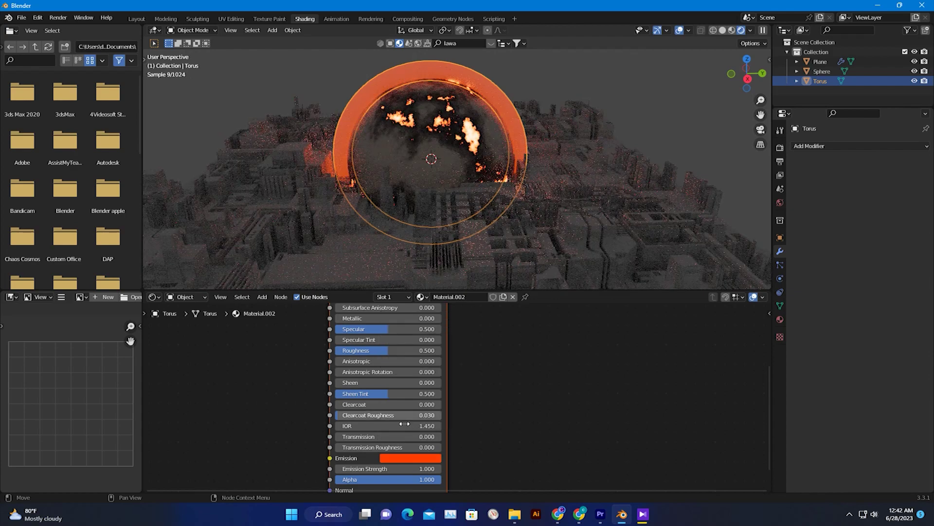
Step: Set the torus material's Emission Strength to 17
middle_click_drag(519, 435, 514, 385)
left_click(405, 414)
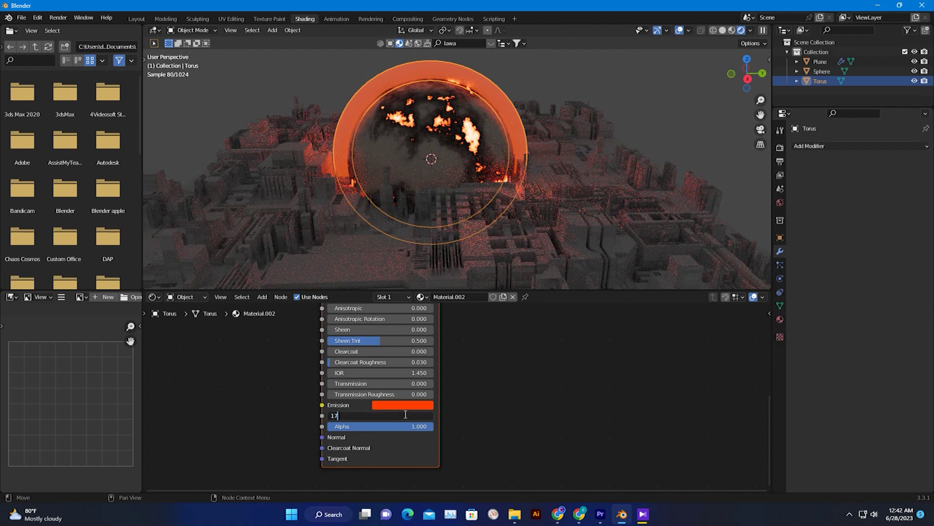
type("17")
key("Return")
Step: Scale the torus down to about 0.86 so it forms a thin glowing rim around the sphere, and deselect it
middle_click_drag(445, 208, 449, 124)
scroll(448, 125, "up", 2)
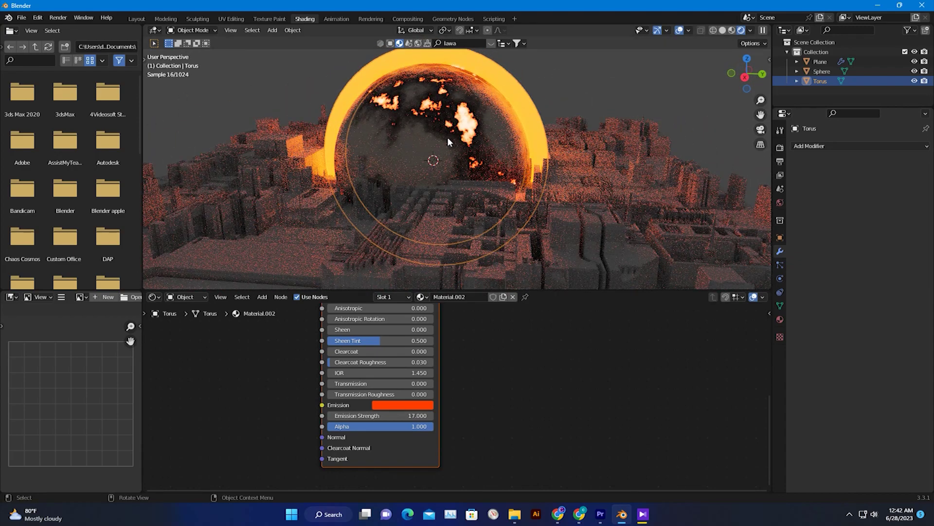
key("s")
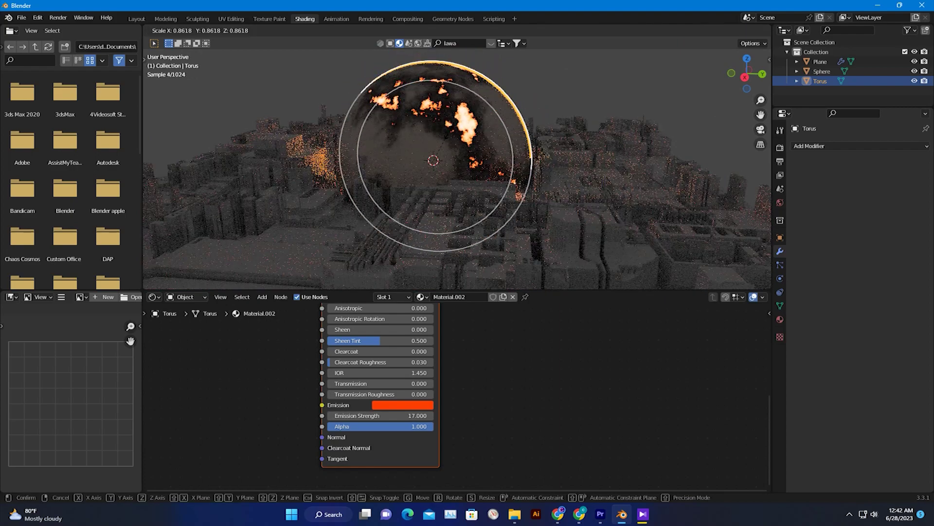
left_click(450, 133)
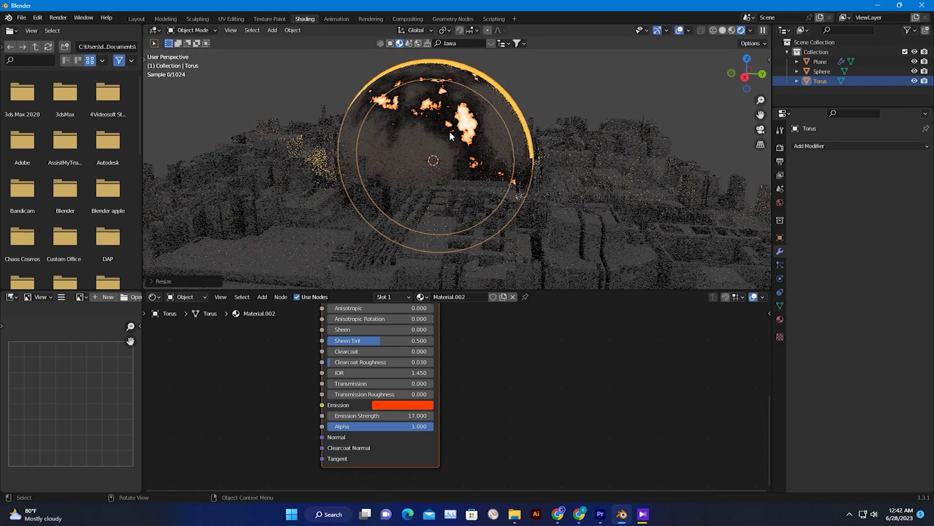
left_click(524, 91)
mouse_move(434, 160)
middle_mouse_down()
mouse_move(472, 165)
mouse_move(397, 160)
mouse_move(417, 164)
middle_mouse_up()
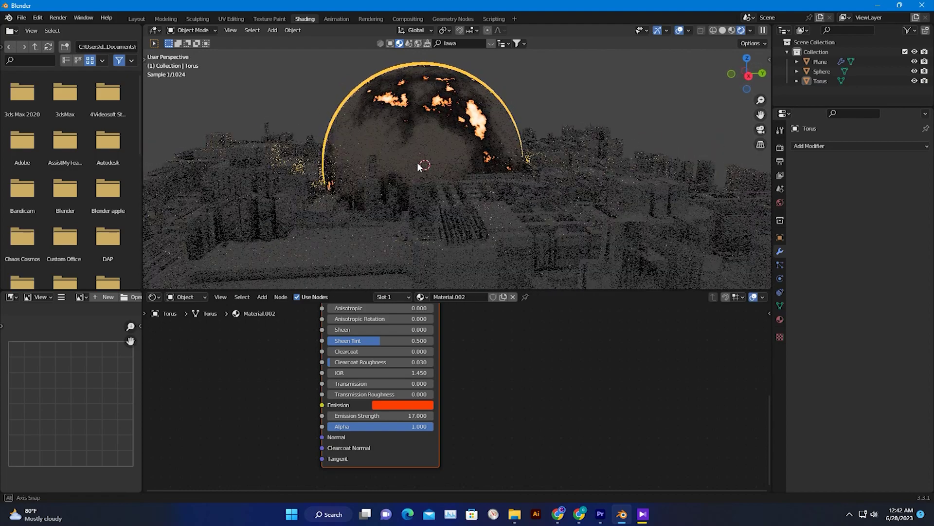
middle_click_drag(543, 165, 537, 168)
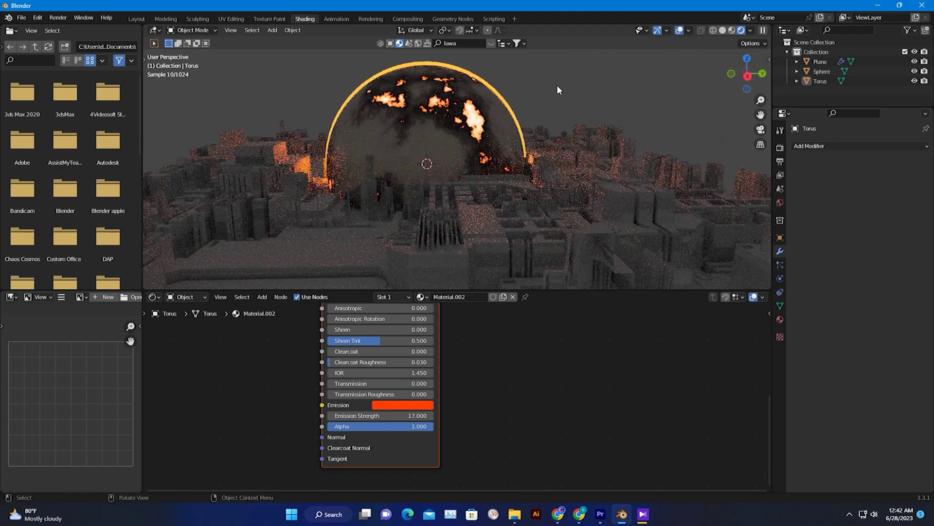
Step: Set the Base Color of the city plane's material to black
left_click(291, 190)
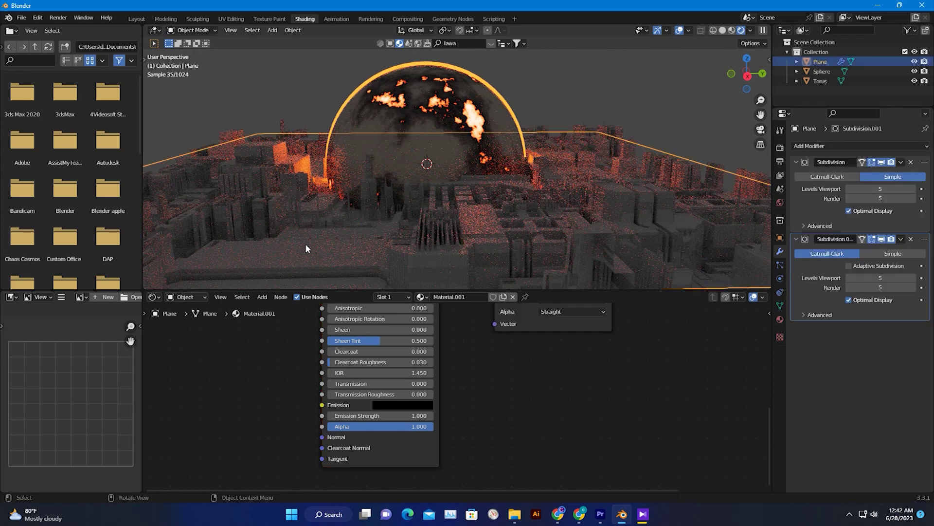
scroll(490, 376, "up", 2)
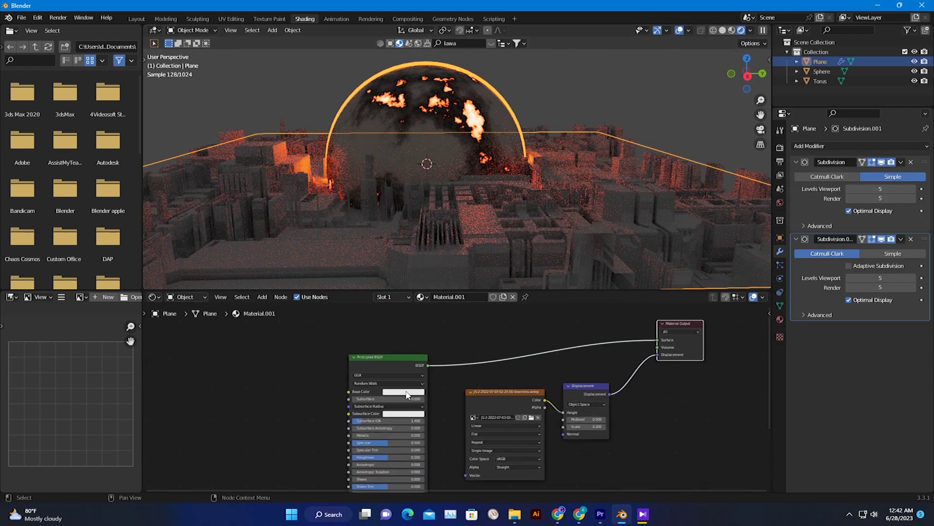
left_click(378, 389)
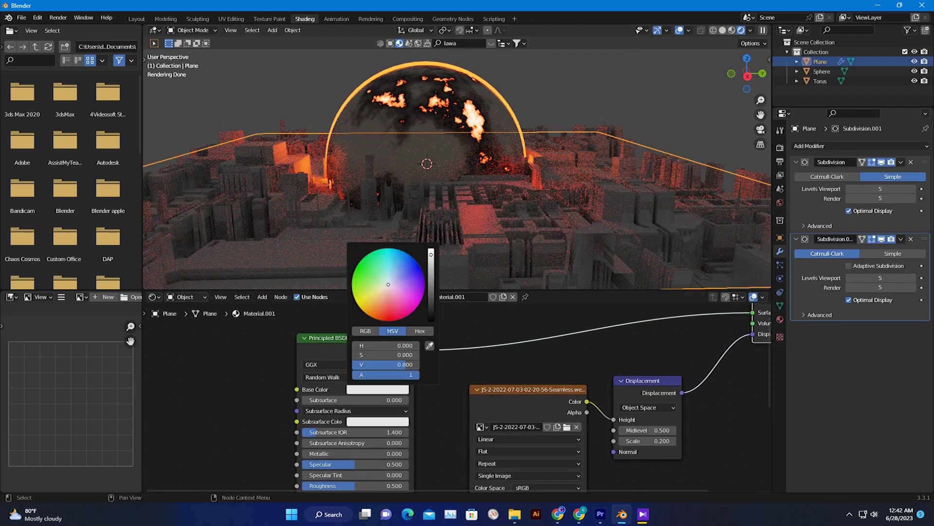
left_click_drag(431, 254, 431, 321)
Step: Set the plane material's Specular to 0.777 and Roughness to 0.182, and deselect the plane
middle_click_drag(455, 414, 472, 365)
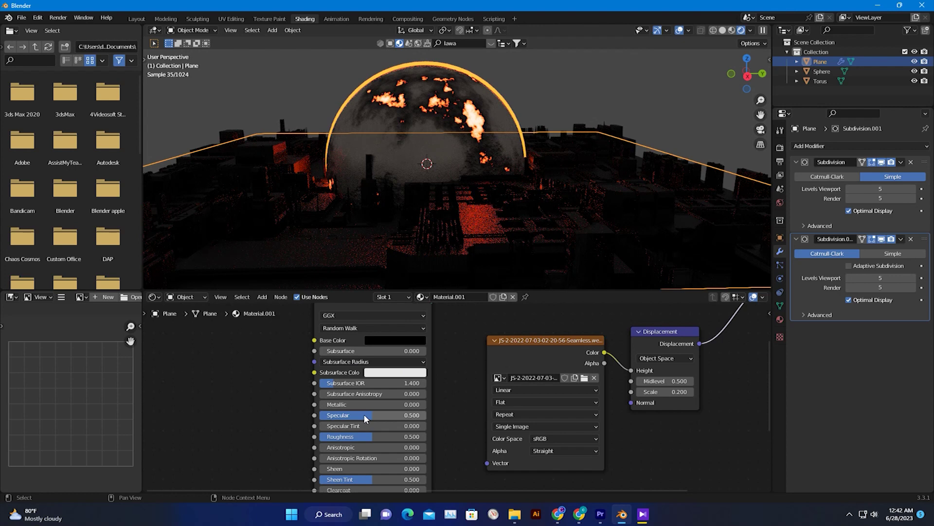
left_click_drag(365, 436, 406, 415)
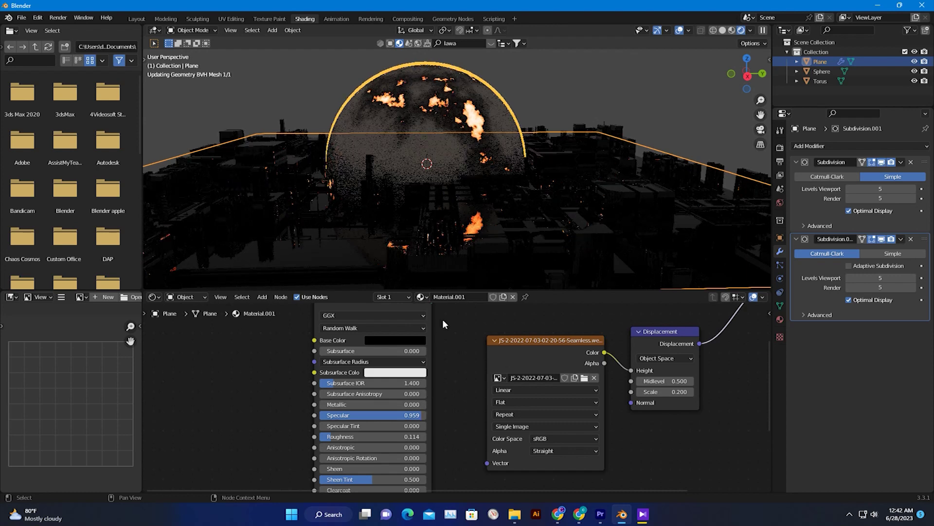
left_click_drag(412, 416, 393, 416)
left_click_drag(331, 438, 338, 437)
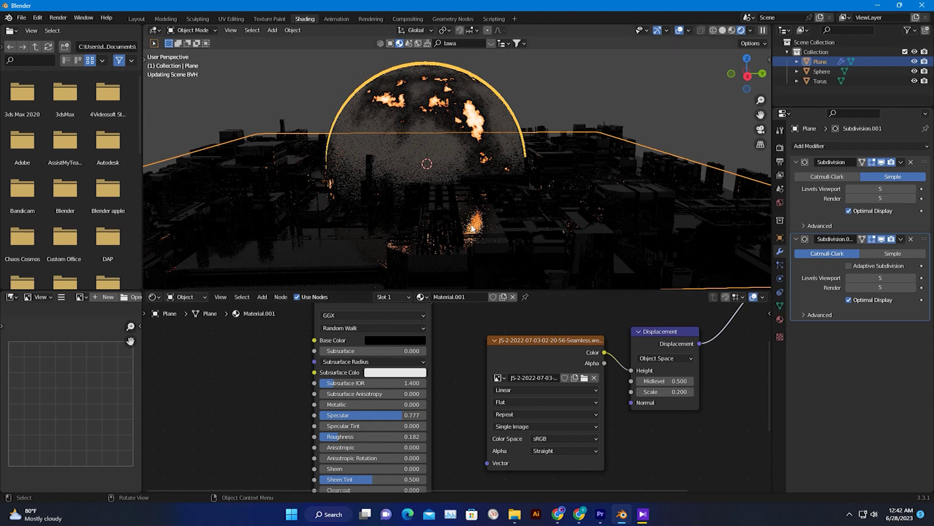
left_click(549, 98)
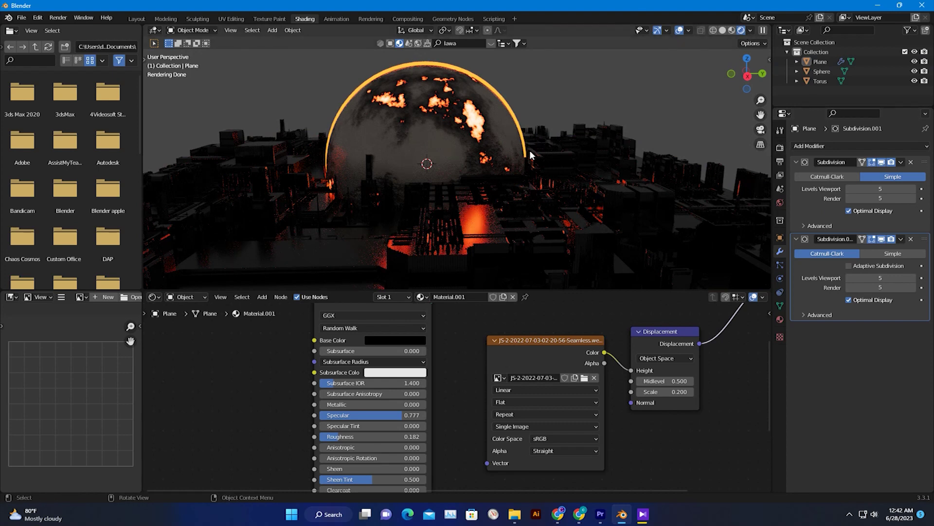
Step: Darken the world background color to nearly black
left_click(779, 202)
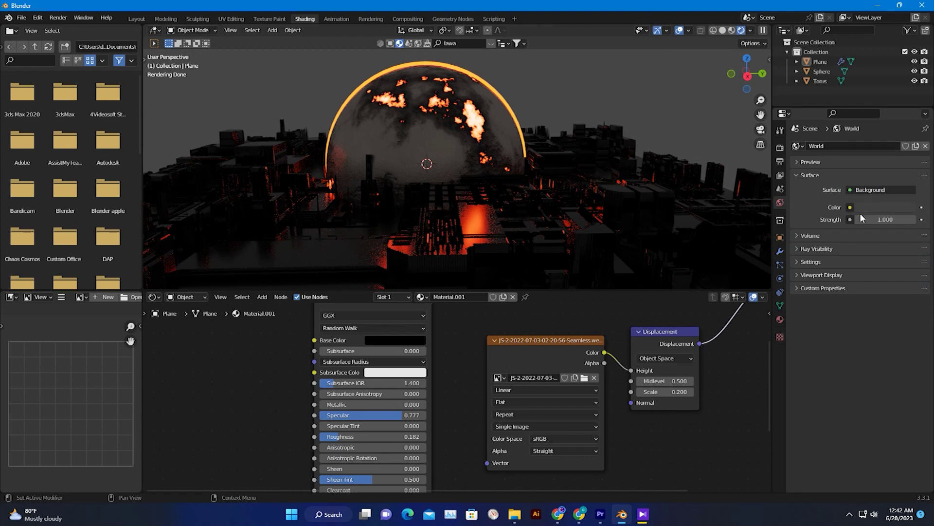
left_click(866, 207)
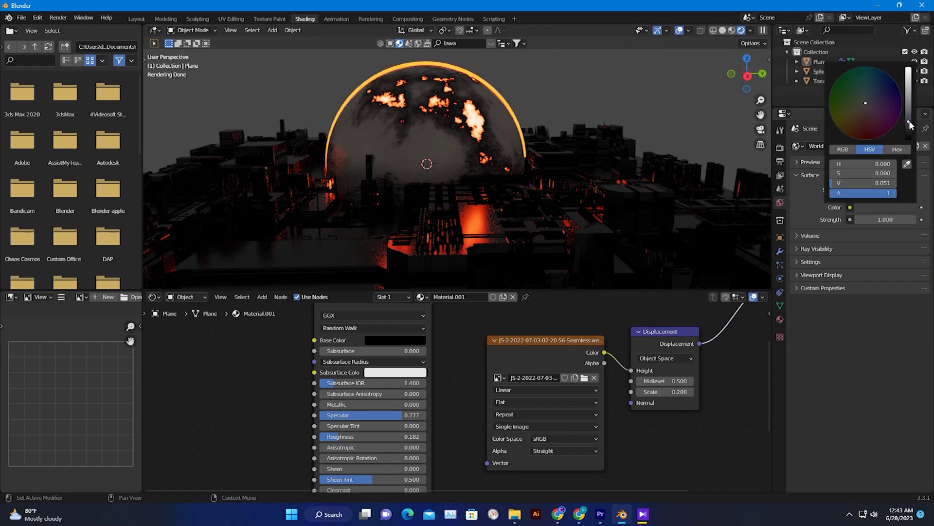
left_click_drag(910, 125, 910, 133)
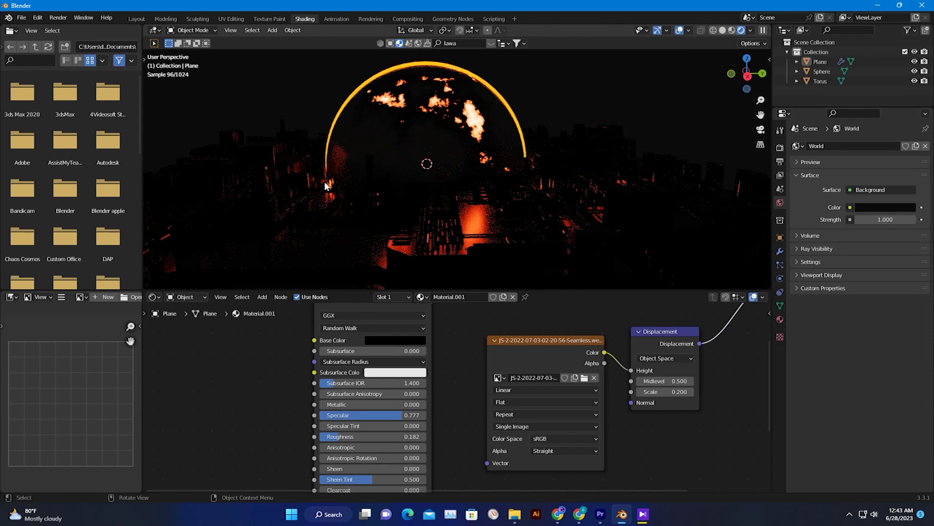
Step: Show the viewport in solid shading and add a spot light to the scene
scroll(377, 198, "down", 2)
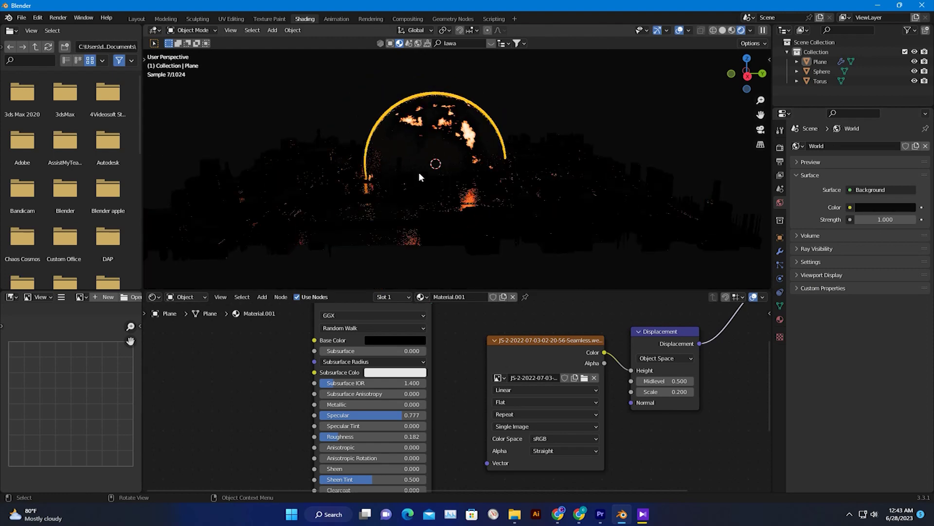
middle_click_drag(408, 153, 429, 186)
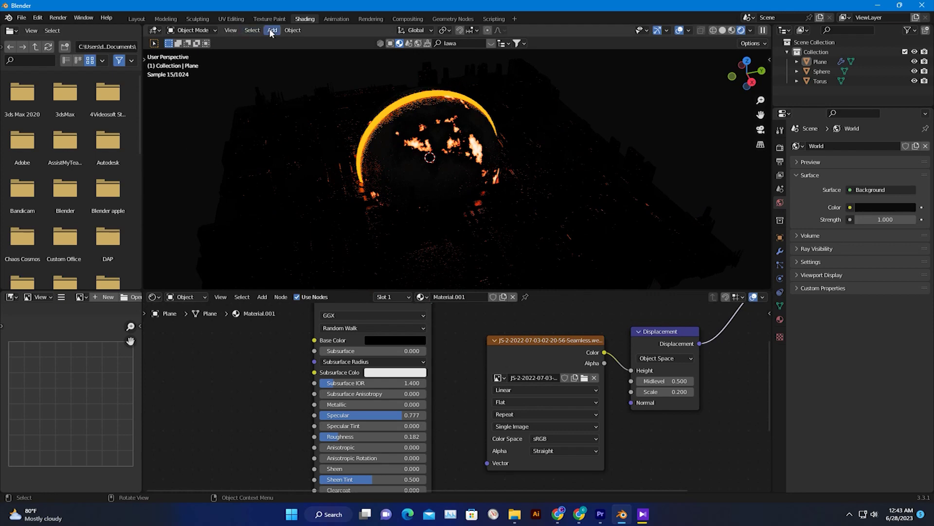
left_click(723, 31)
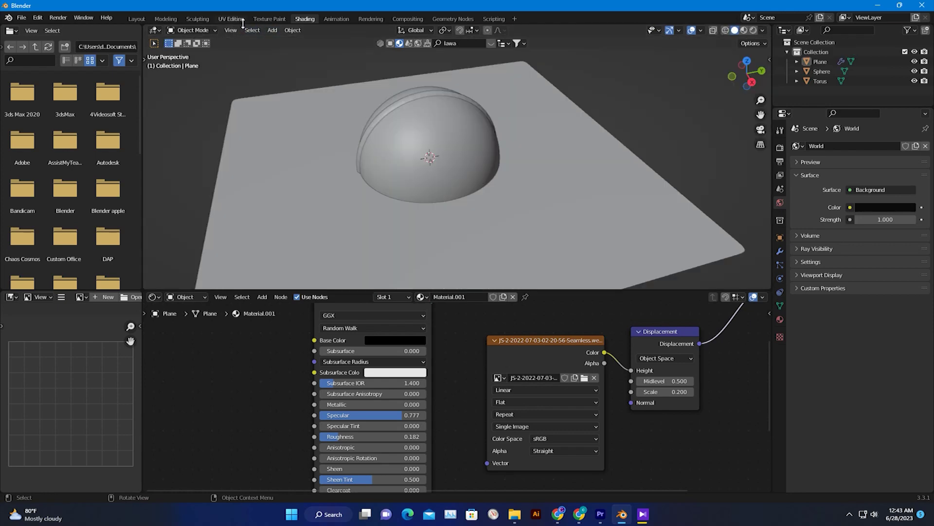
left_click(269, 30)
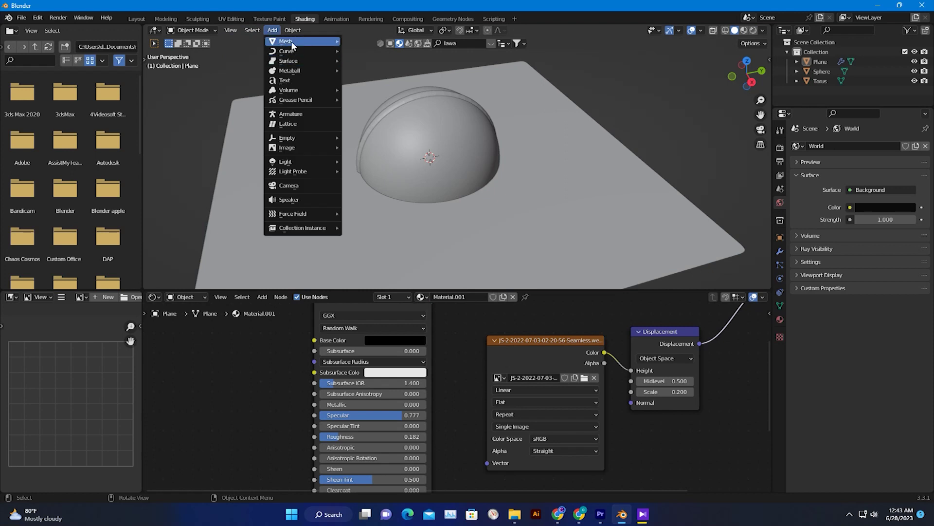
mouse_move(292, 162)
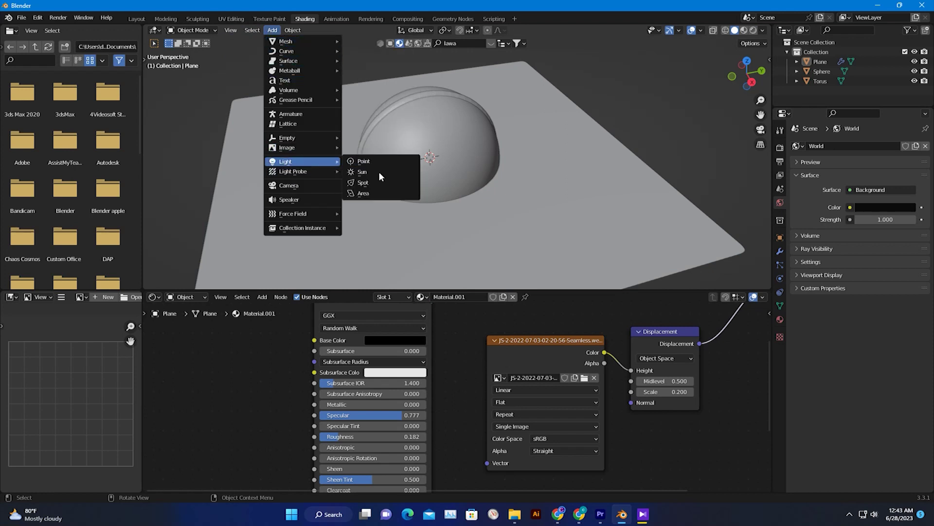
left_click(372, 182)
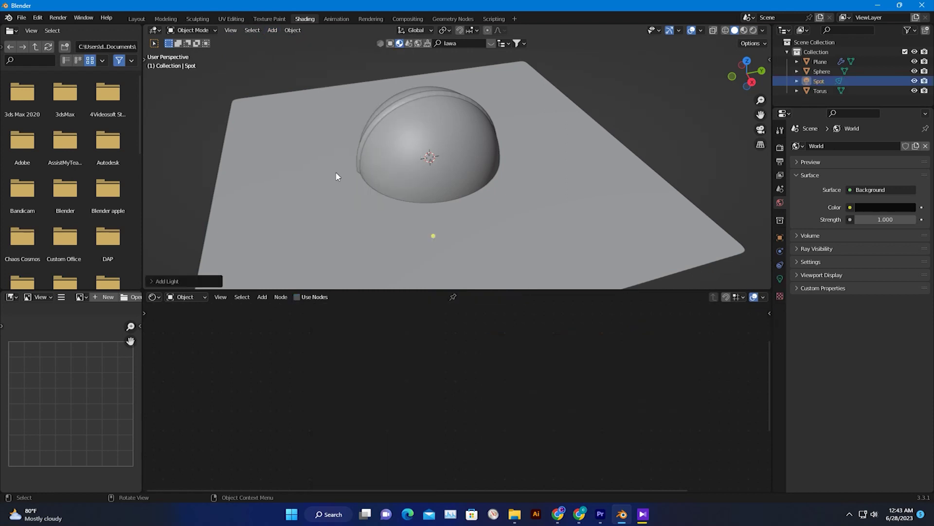
Step: Move the spot light straight up along Z until it sits well above the sphere
left_click(144, 62)
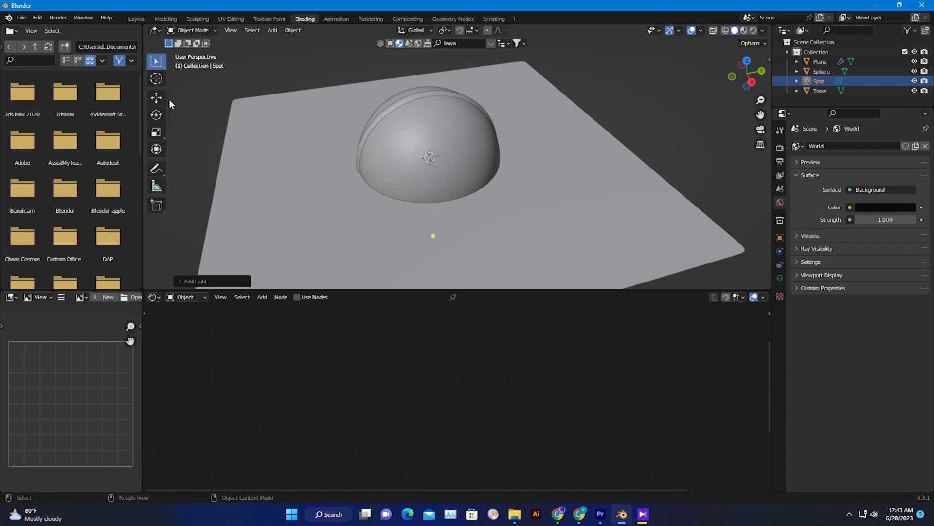
left_click(156, 99)
left_click_drag(431, 136, 429, 31)
scroll(431, 189, "down", 6)
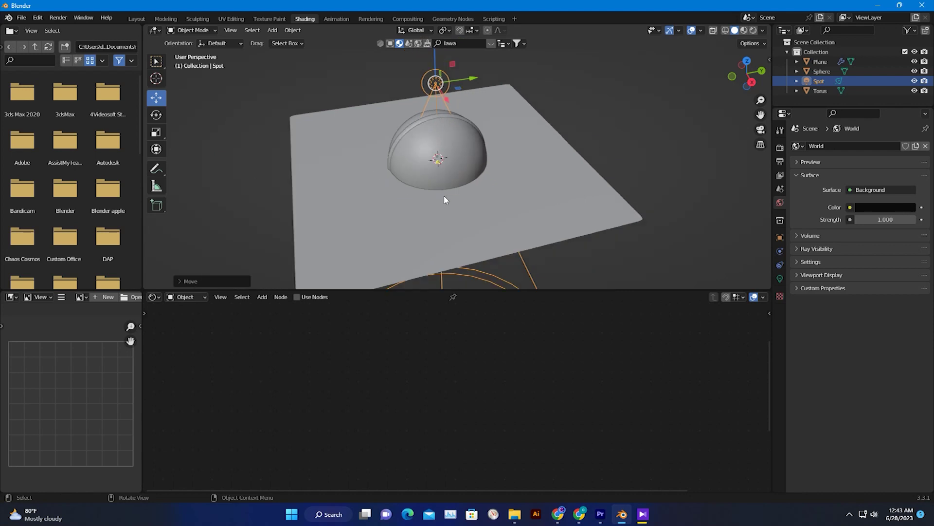
scroll(456, 137, "up", 3)
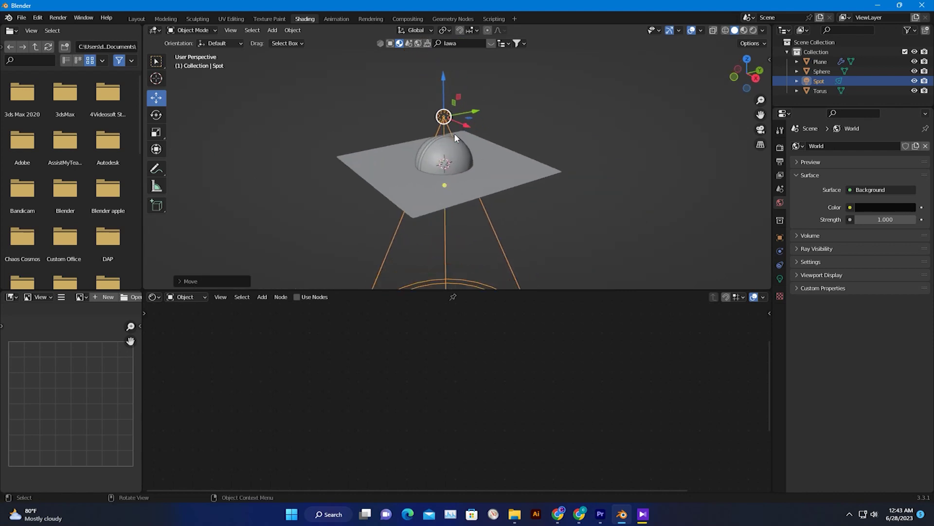
left_click_drag(443, 88, 443, 23)
Step: Set the spot light's radius to 0.3 m
left_click(780, 279)
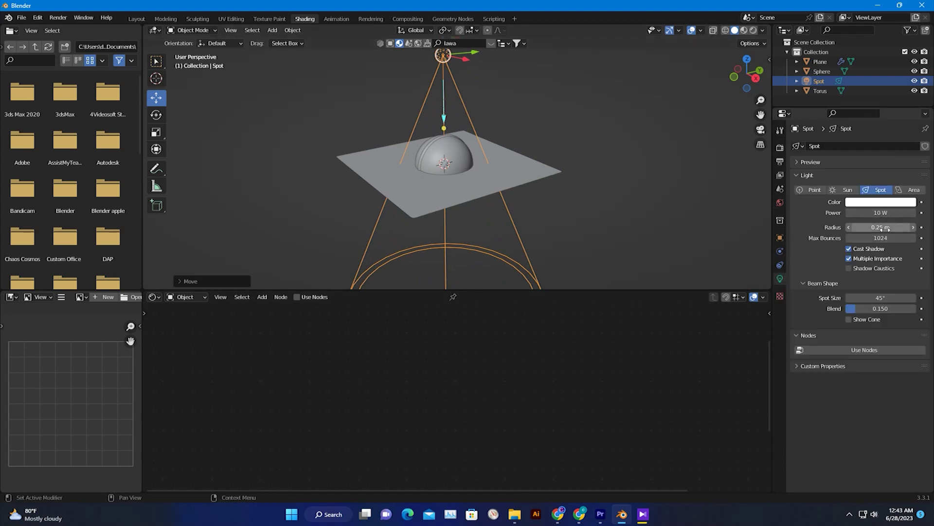
left_click_drag(885, 228, 871, 228)
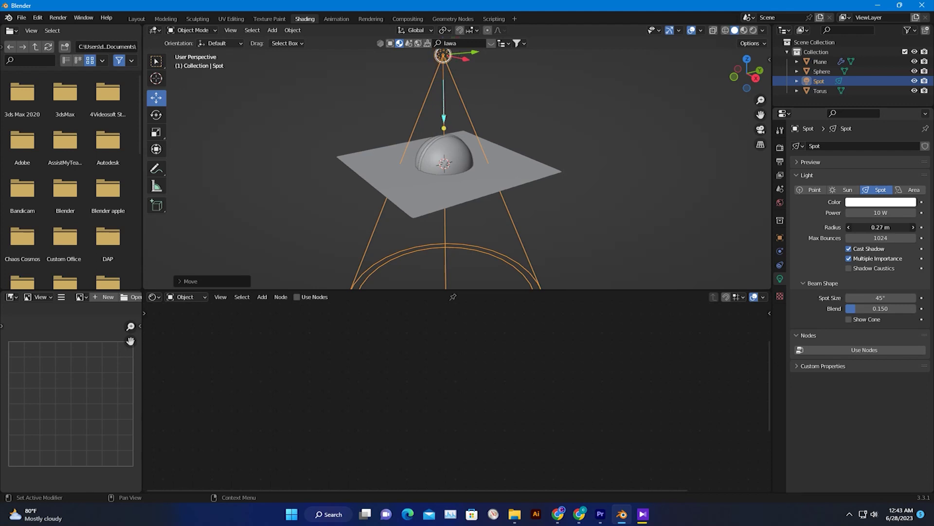
left_click_drag(880, 227, 878, 227)
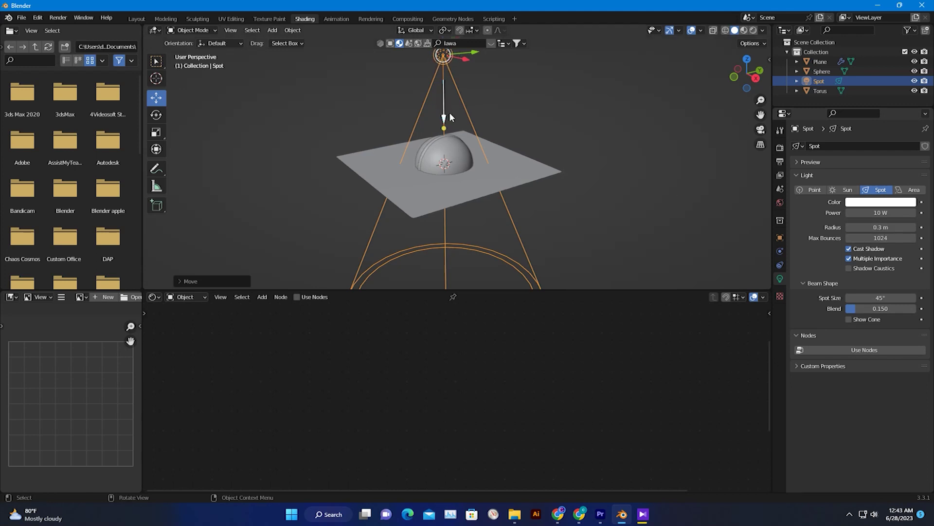
Step: Switch the viewport to rendered shading and set the spot light's power to 500 W
scroll(454, 128, "up", 3)
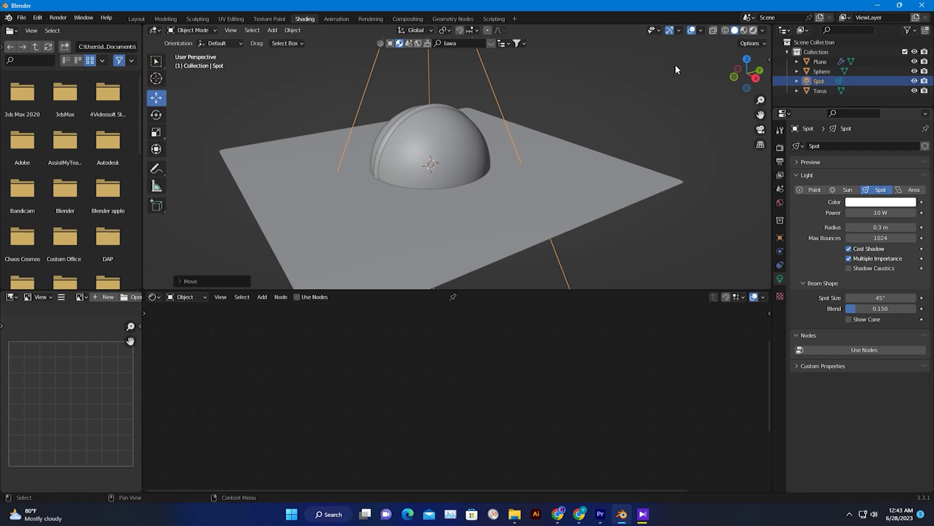
left_click(753, 30)
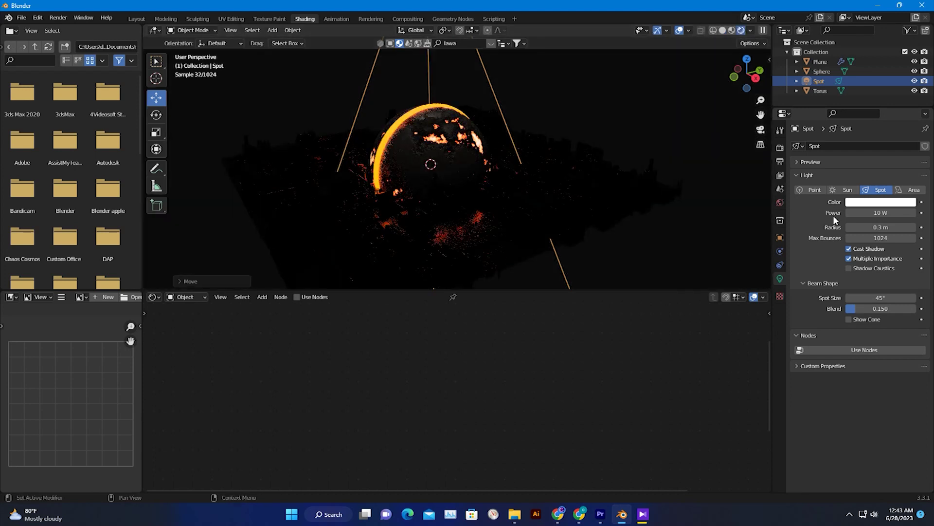
left_click(879, 213)
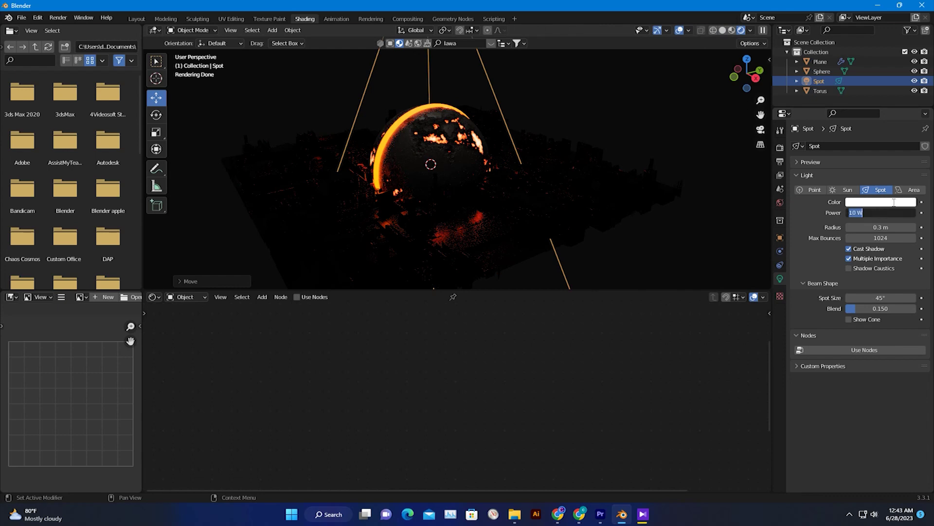
key("Return")
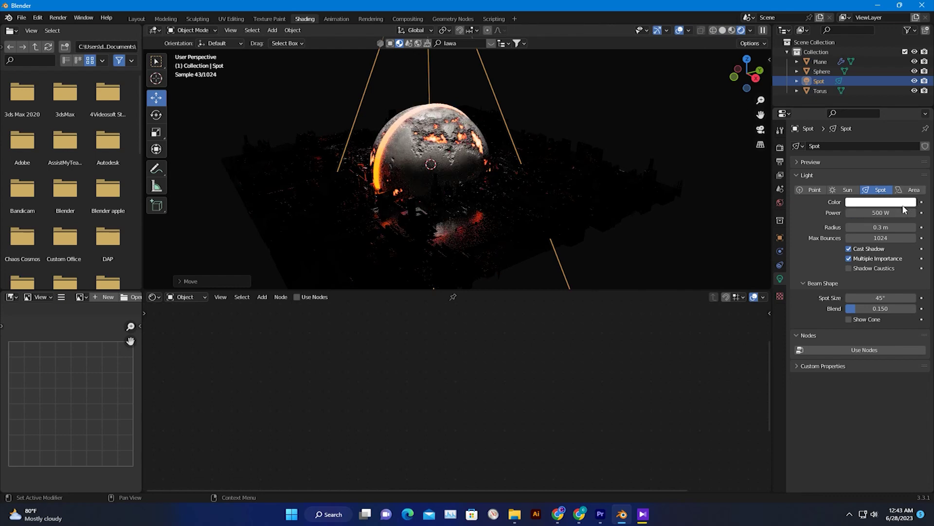
Step: Lower the spot light's power in stages to 300 W and 200 W
left_click_drag(903, 212, 887, 213)
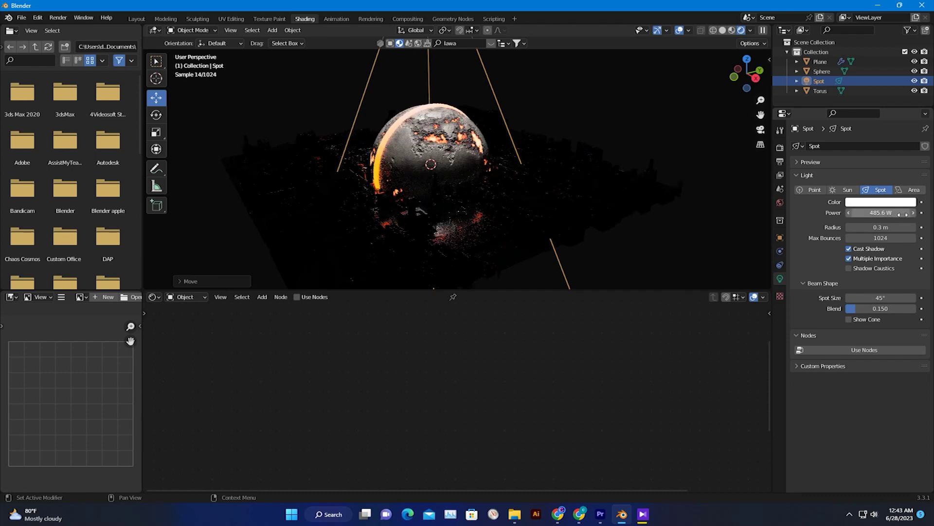
left_click(887, 213)
type("30")
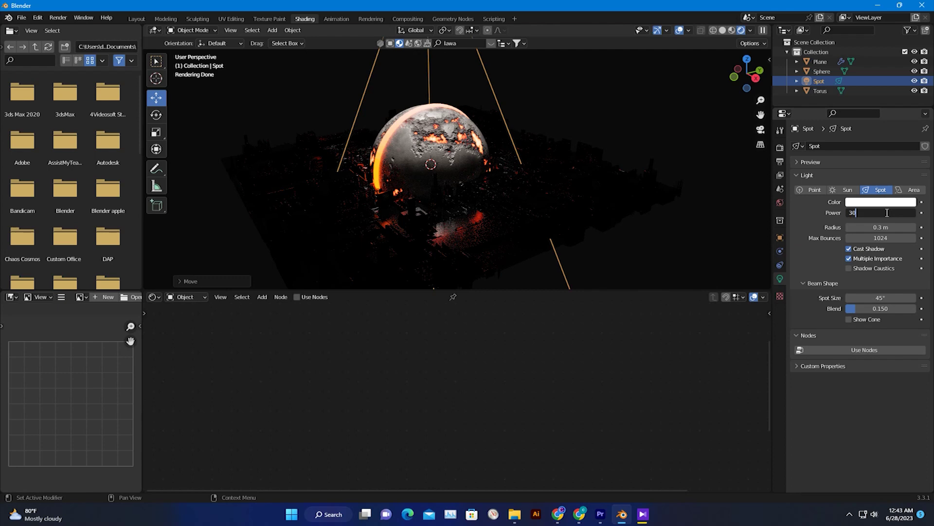
type("0")
key("Return")
left_click(886, 212)
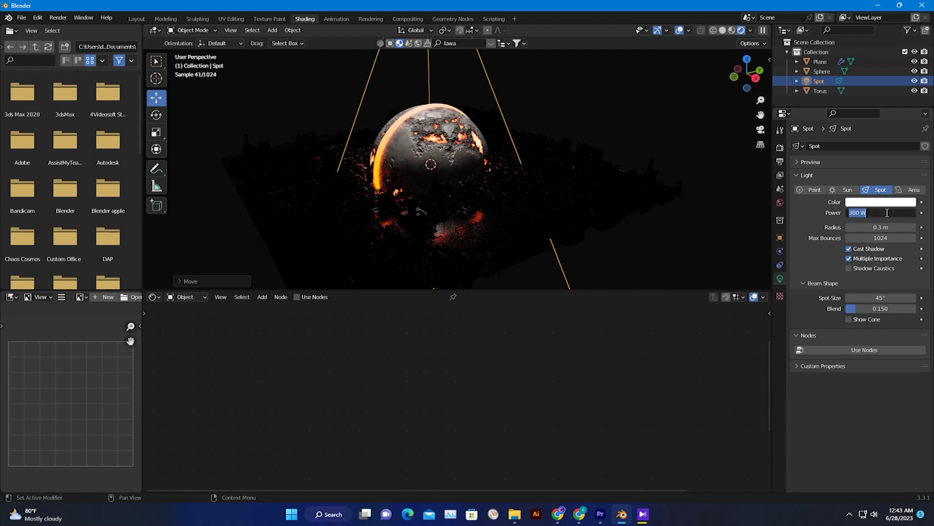
type("200")
key("Return")
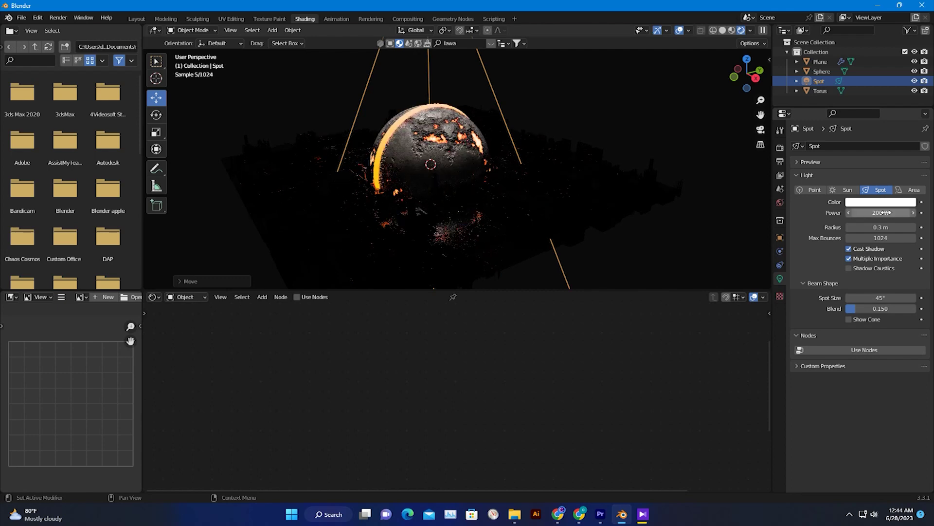
mouse_move(887, 228)
left_mouse_down()
mouse_move(933, 227)
mouse_move(879, 228)
mouse_move(887, 228)
left_mouse_up()
left_click(883, 228)
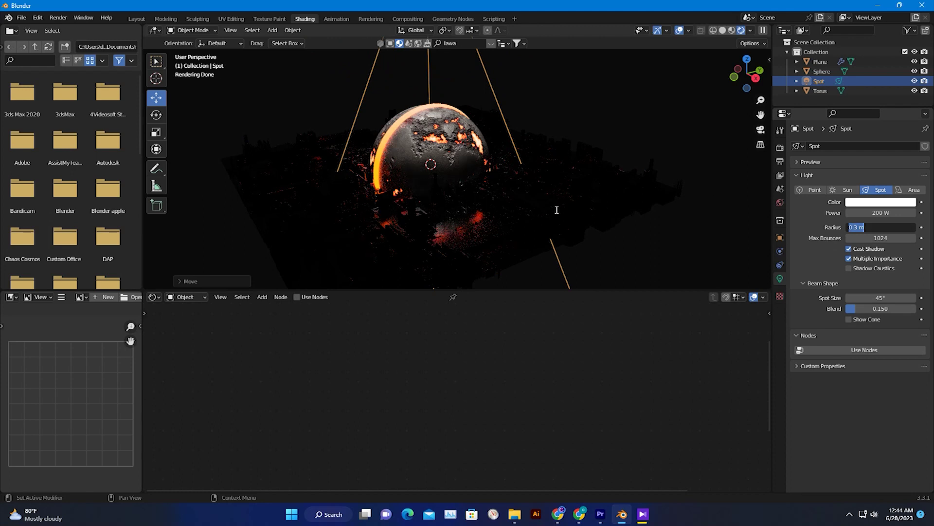
key("Return")
Step: Raise the spot light further along Z above the sphere
middle_click_drag(608, 129, 507, 224)
scroll(506, 228, "down", 6)
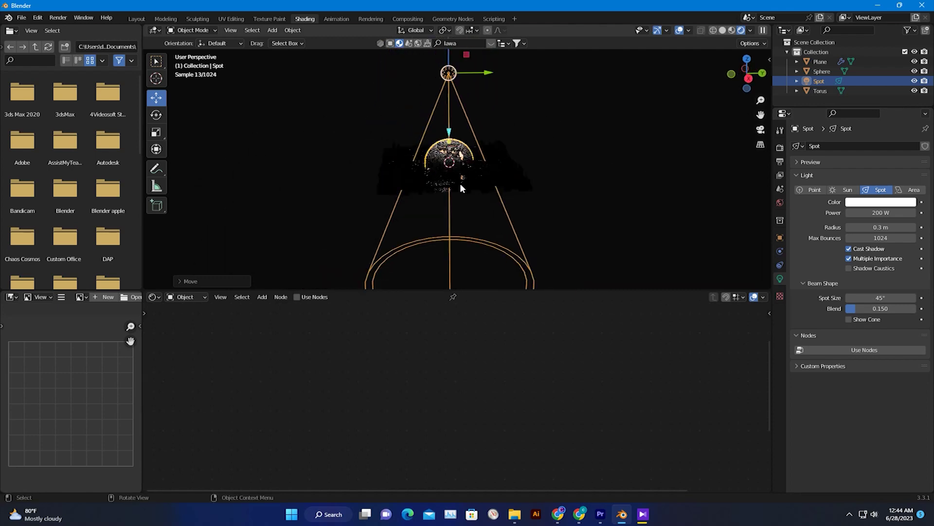
left_click_drag(450, 96, 451, 72)
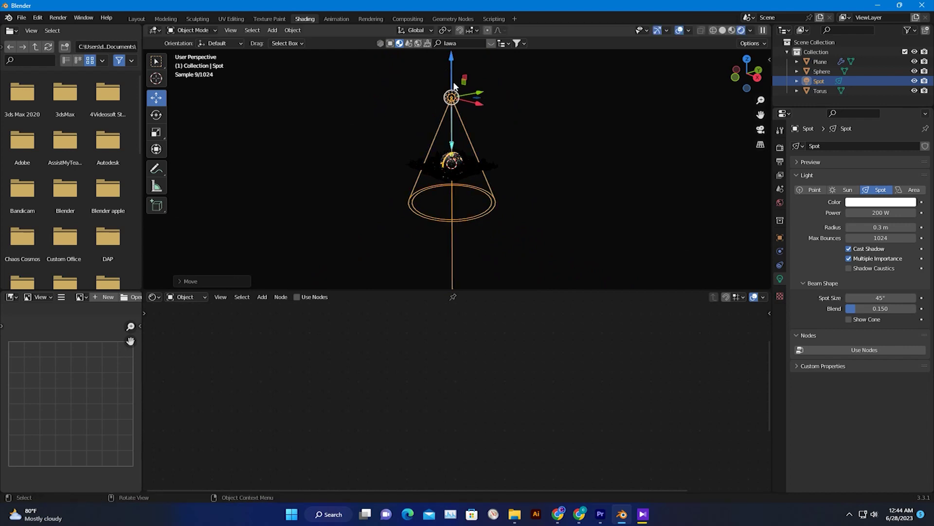
Step: Set the spot light's power to 150 W
scroll(454, 86, "up", 3)
scroll(513, 192, "up", 1)
scroll(409, 175, "down", 1)
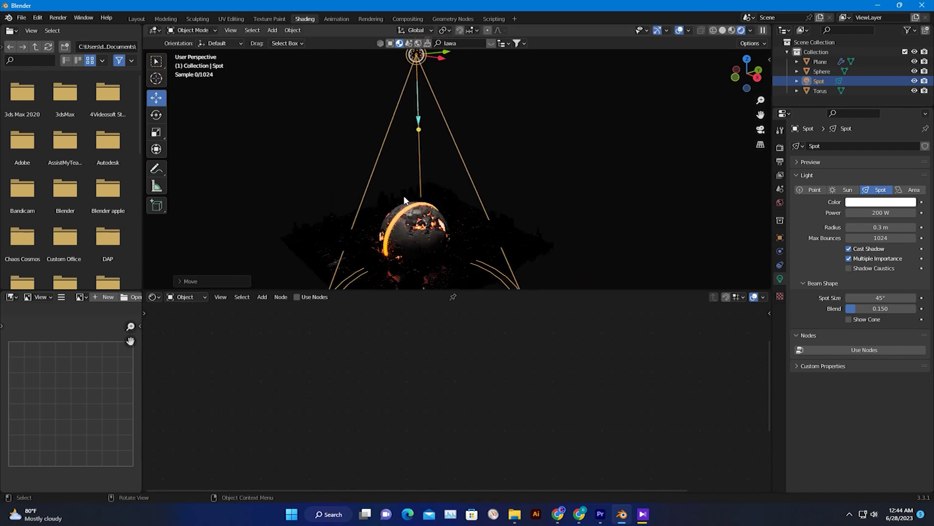
left_click(882, 213)
type("150")
key("Return")
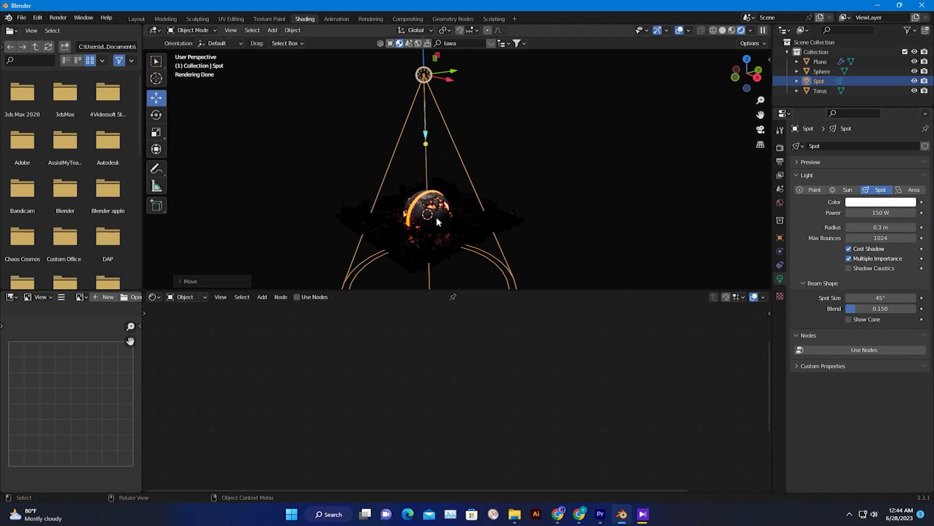
Step: Lower the overhead spot light's power in stages to 133.4 W and 106.6 W
middle_click_drag(548, 208, 525, 196)
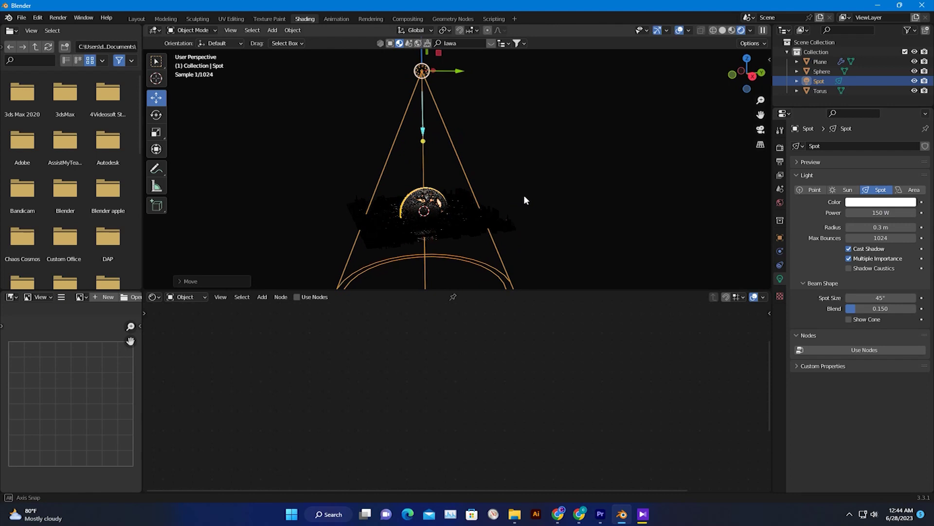
left_click_drag(906, 213, 885, 213)
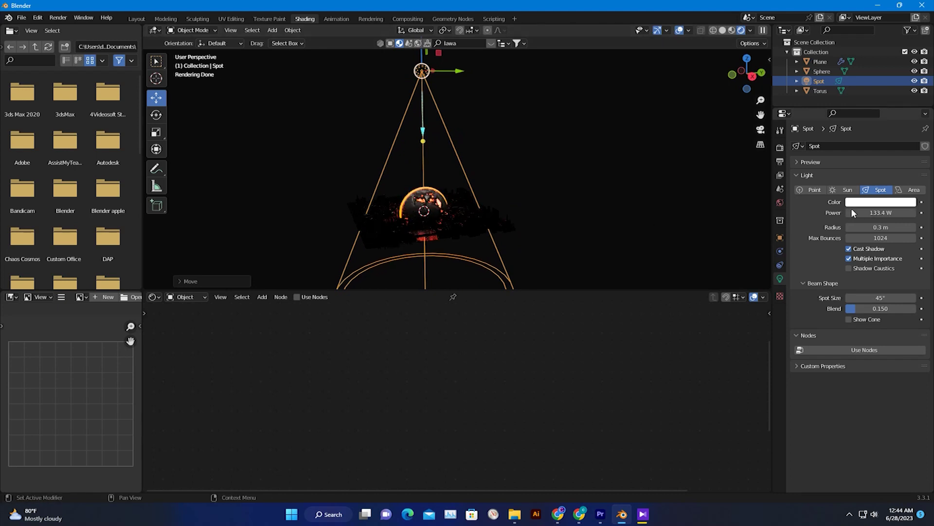
middle_click_drag(673, 212, 661, 258)
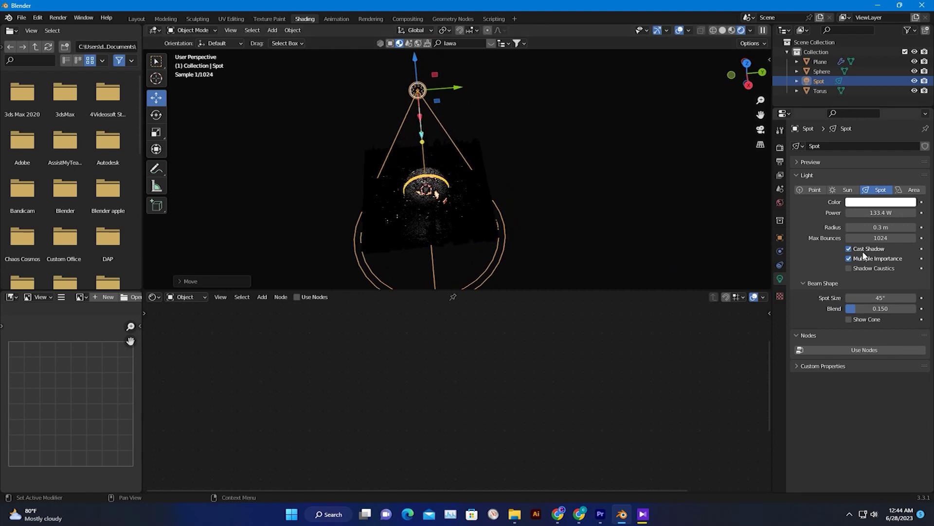
mouse_move(881, 213)
left_mouse_down()
mouse_move(861, 213)
mouse_move(887, 213)
left_mouse_up()
left_click(559, 163)
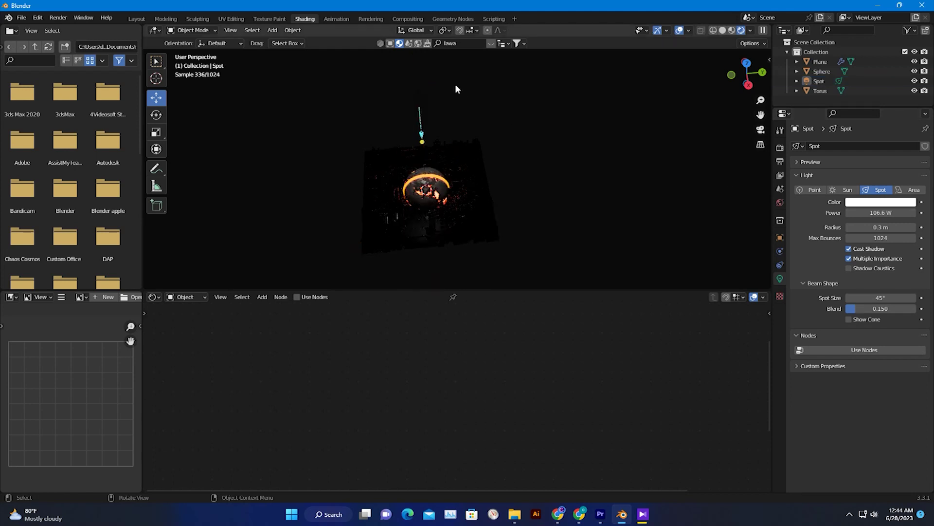
Step: Duplicate the overhead spot light by copy and paste, and offset the copy along the Y axis to one side of the sphere
left_click(421, 134)
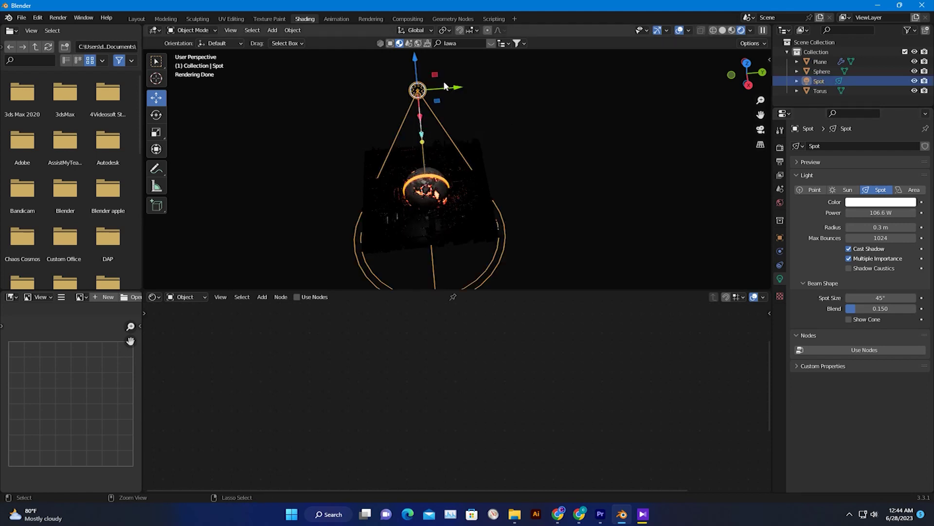
key("ctrl+v")
key("g")
key("y")
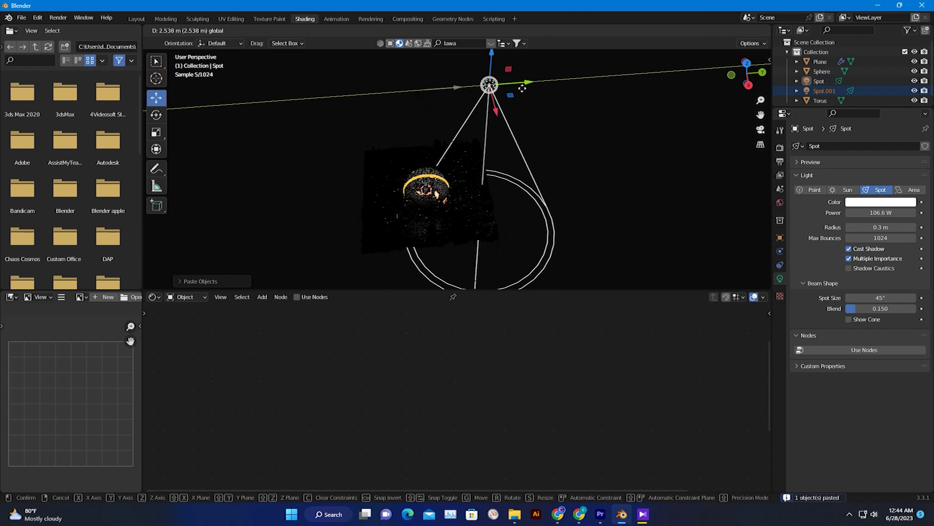
left_click(518, 86)
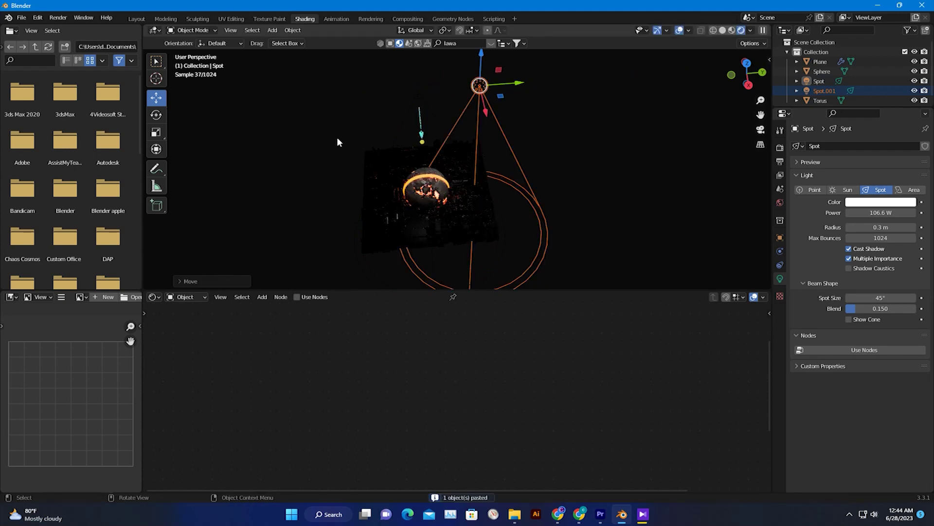
Step: Rotate the copied spot light to aim its beam at the sphere, and move it lower and further out to the side
left_click(157, 115)
left_click_drag(447, 73, 460, 62)
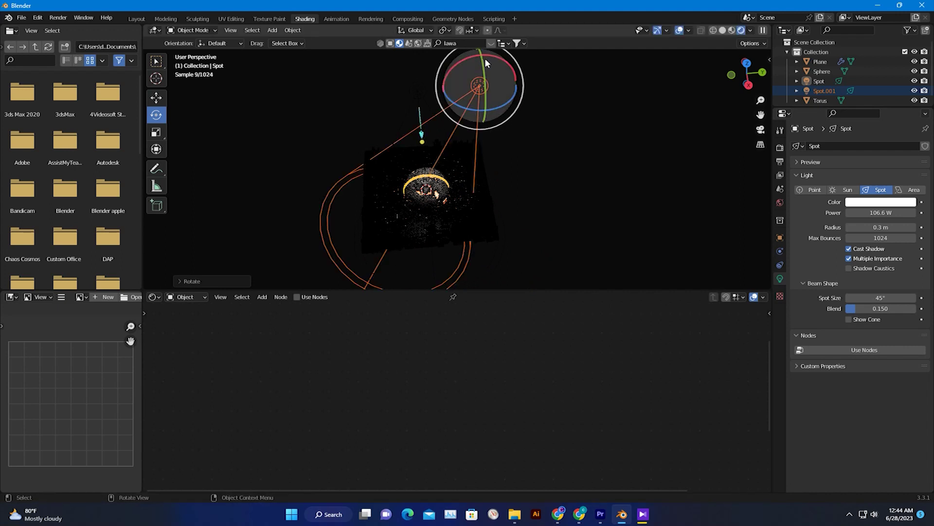
left_click(157, 98)
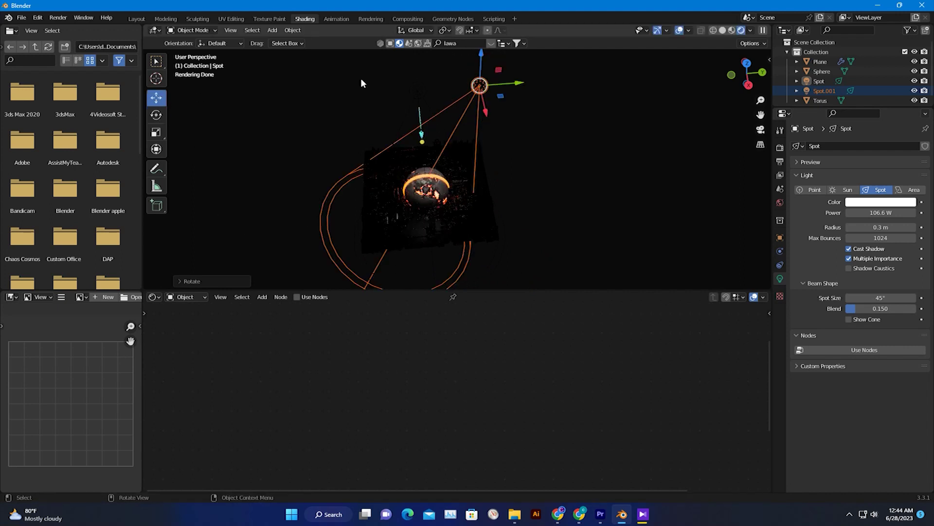
left_click_drag(480, 67, 533, 121)
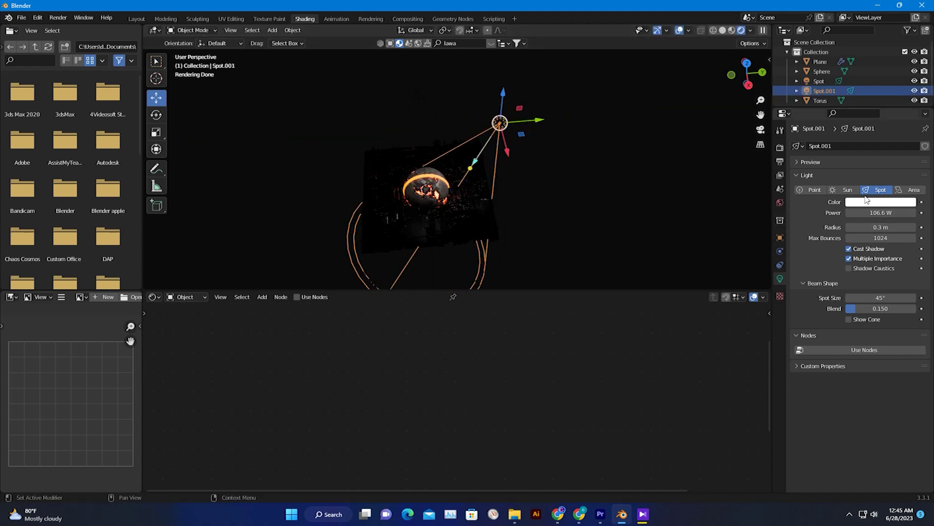
Step: Set the copied spot light's color to a saturated blue and nudge the light along Y
left_click(865, 201)
left_click(879, 75)
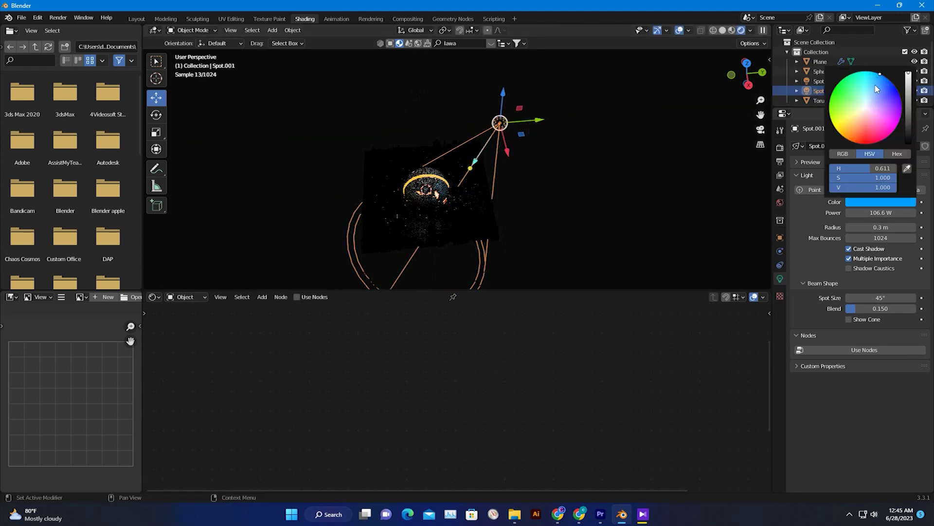
mouse_move(876, 86)
left_mouse_down()
mouse_move(890, 91)
mouse_move(882, 82)
left_mouse_up()
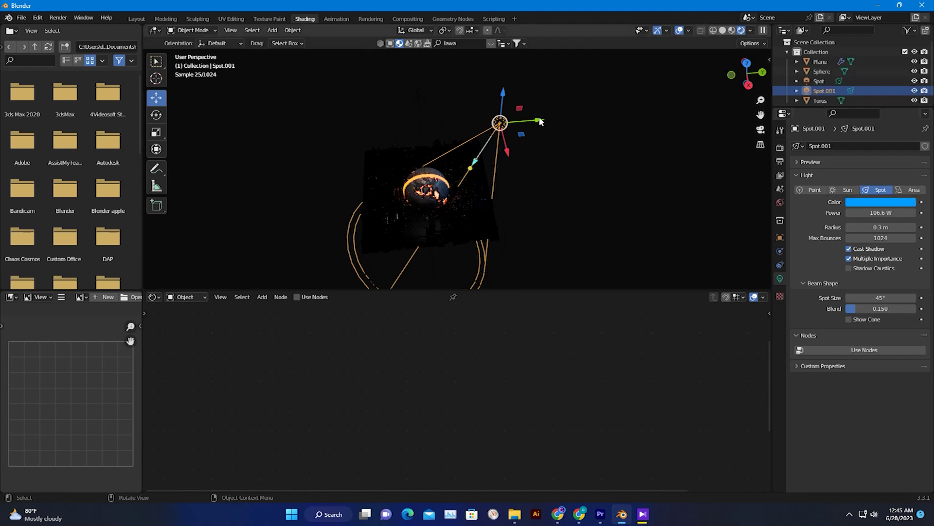
left_click_drag(538, 119, 538, 118)
Step: Paste a copy of the blue spot light, move it along Y to the sphere's opposite side, and mirror it along Y to face the sphere
scroll(471, 241, "up", 3)
middle_click_drag(471, 241, 474, 203)
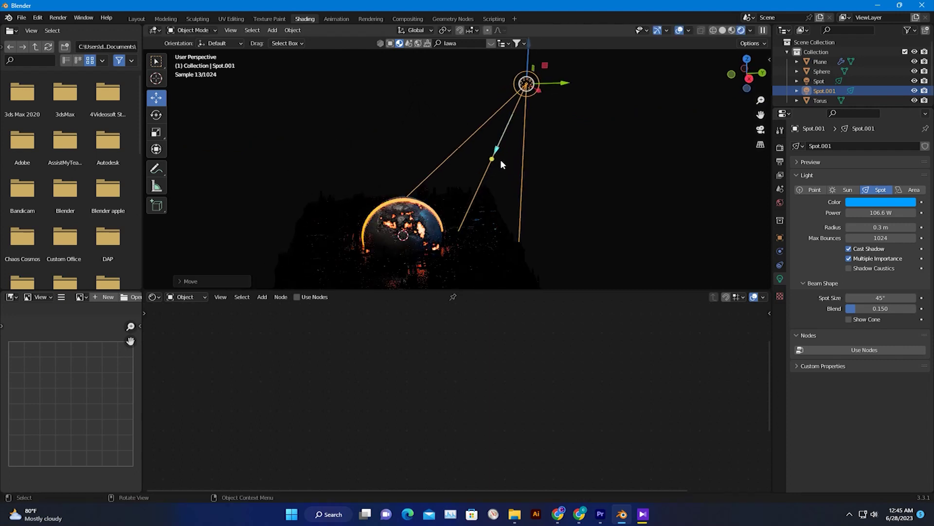
key("ctrl+v")
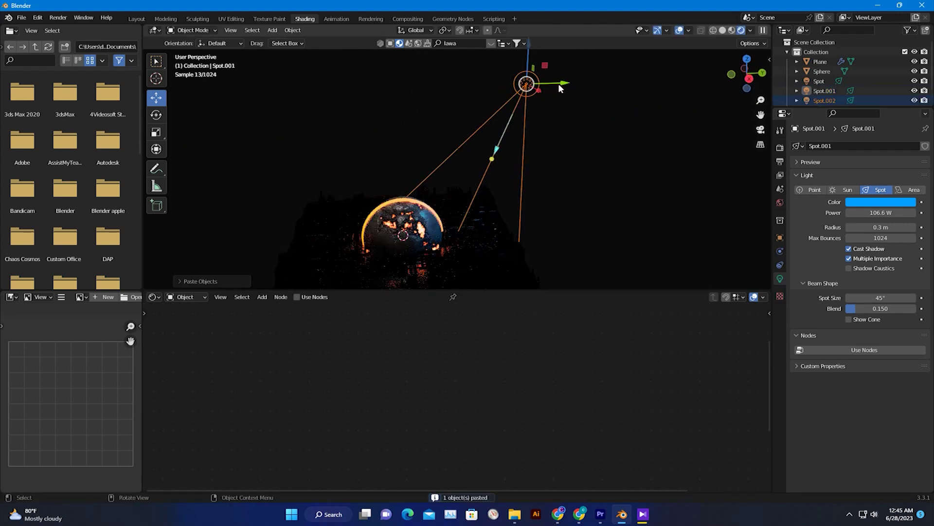
left_click_drag(538, 84, 337, 90)
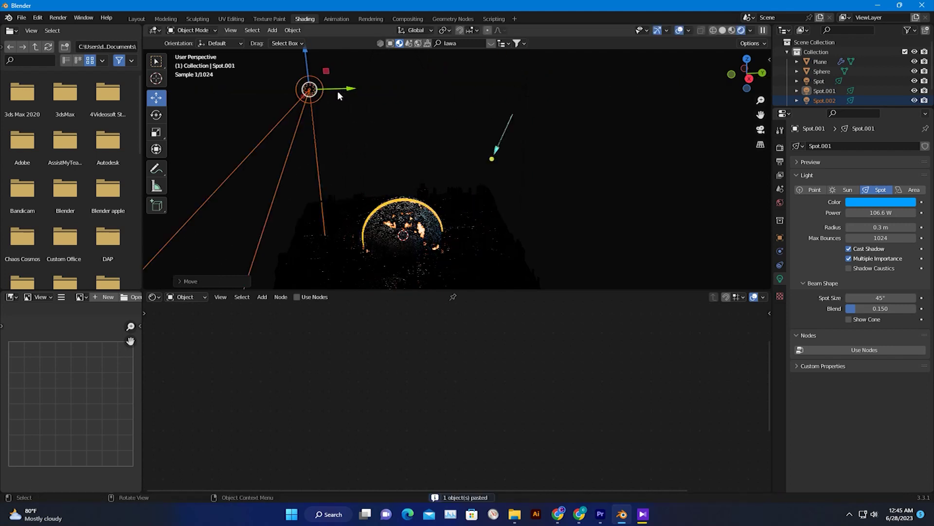
right_click(310, 88)
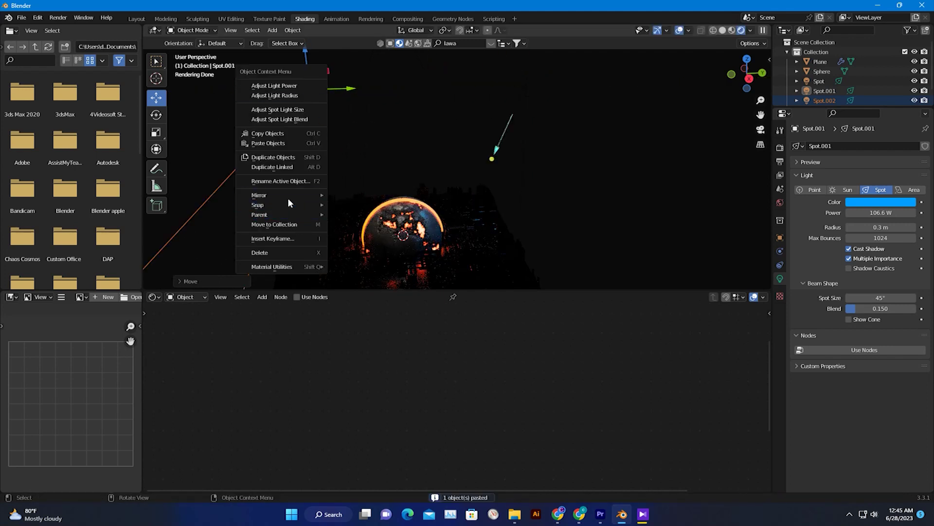
mouse_move(291, 194)
left_click(363, 214)
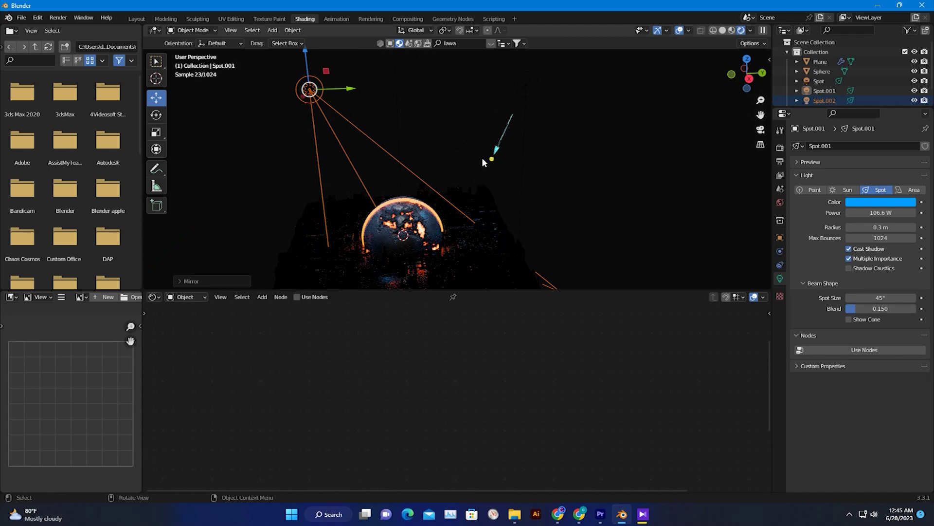
Step: Set the mirrored spot light's color to a saturated pinkish red and move it slightly away from the sphere along Y
middle_click_drag(482, 160, 471, 189)
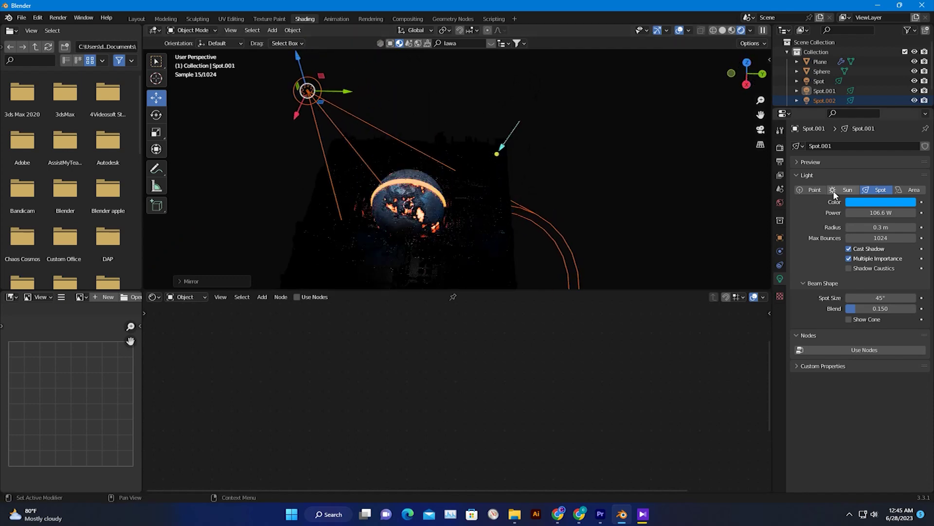
left_click(502, 91)
left_click(311, 90)
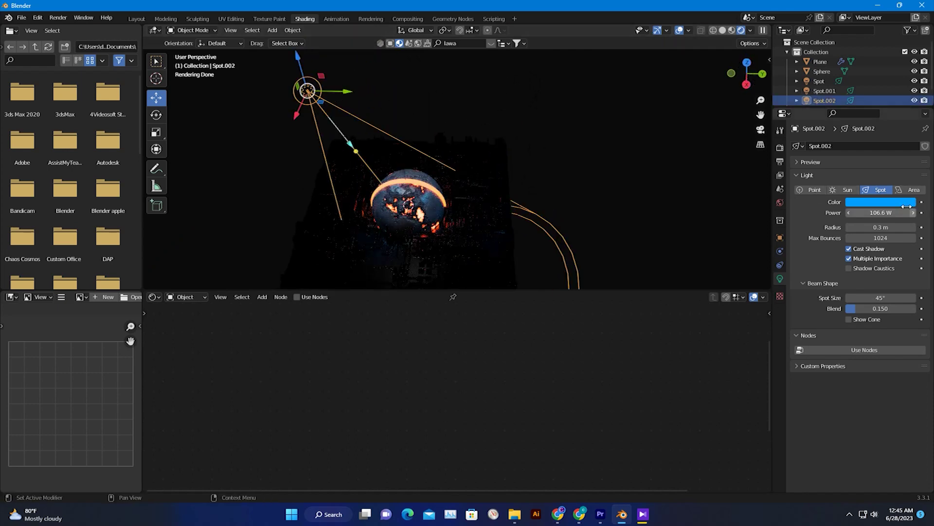
left_click(882, 202)
left_click_drag(876, 107, 883, 140)
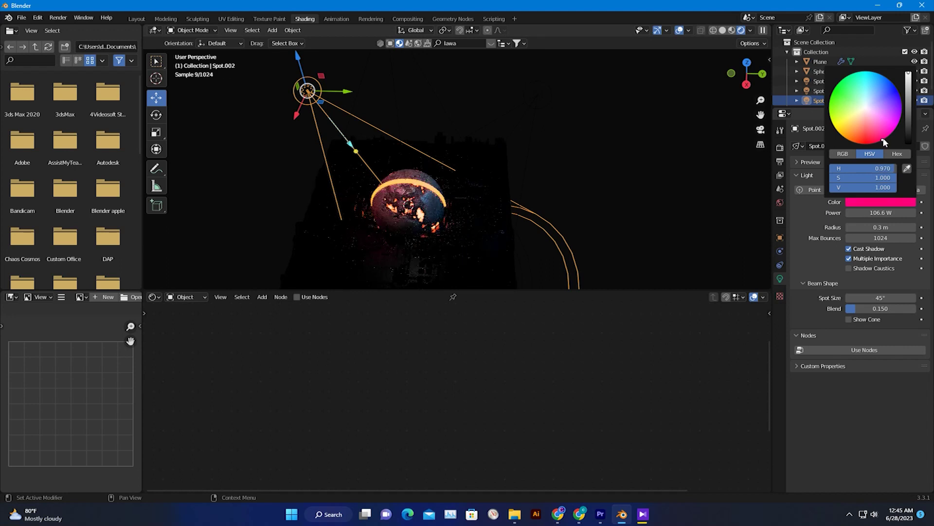
mouse_move(866, 107)
left_mouse_down()
mouse_move(880, 139)
mouse_move(853, 141)
mouse_move(871, 140)
left_mouse_up()
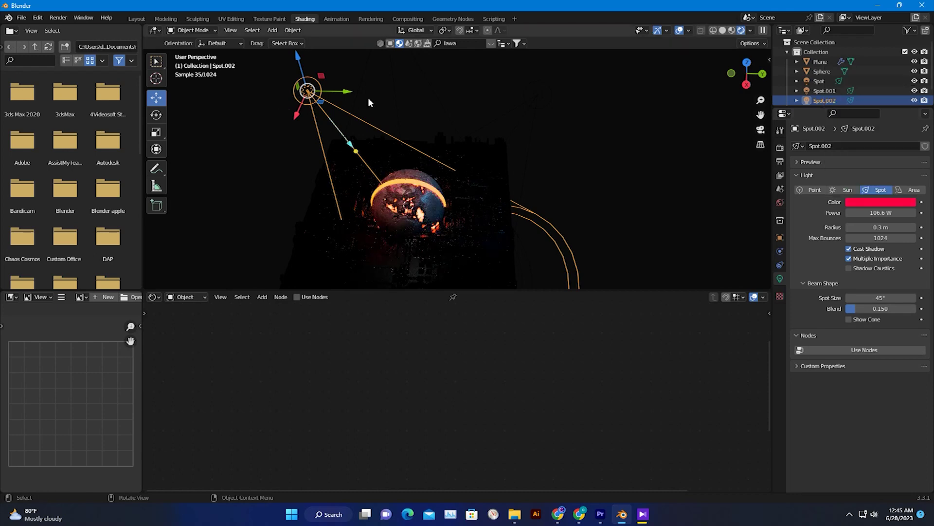
left_click_drag(347, 92, 324, 92)
Step: Examine the red and blue lighting on the sphere and city plane from a low, close view, and check the render settings
middle_click_drag(411, 171, 409, 138)
scroll(406, 186, "down", 1)
scroll(408, 209, "up", 4)
middle_click_drag(409, 240, 460, 163, "shift")
scroll(433, 194, "down", 1)
scroll(436, 196, "up", 3)
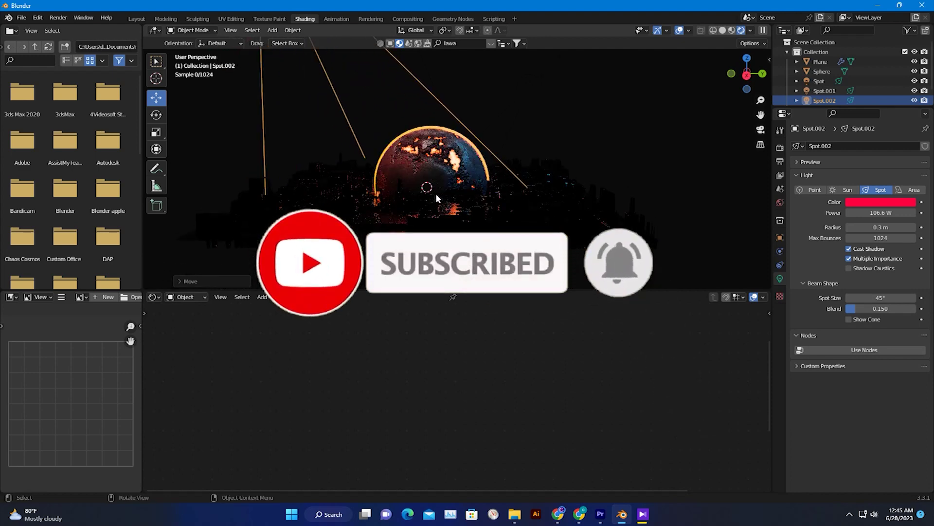
mouse_move(435, 221)
middle_mouse_down()
mouse_move(472, 215)
mouse_move(471, 225)
middle_mouse_up()
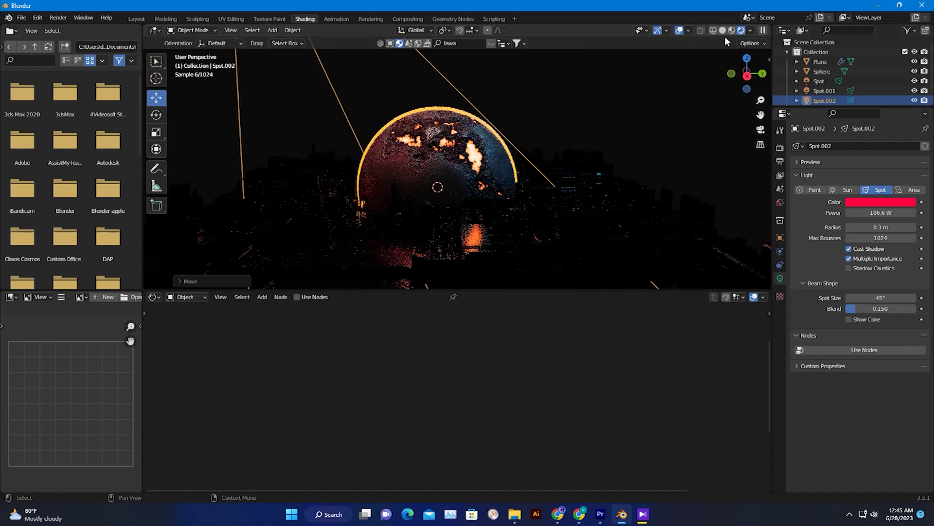
left_click(780, 147)
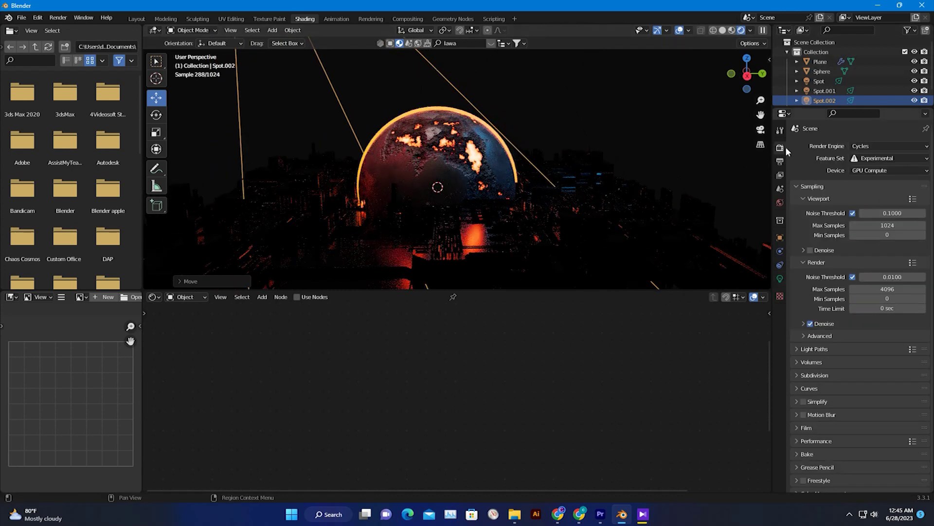
left_click(689, 125)
left_click(529, 110)
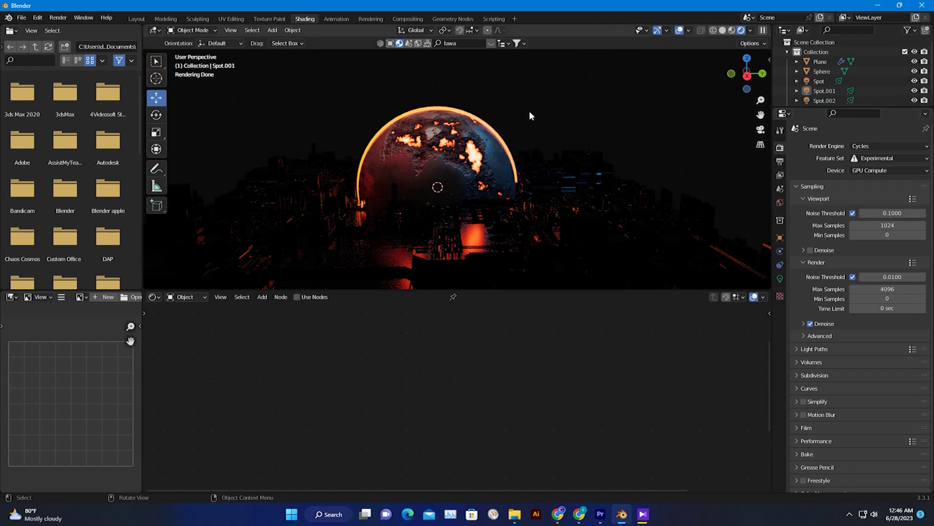
Step: Scale up the displaced city plane slightly around the sphere
left_click(469, 154)
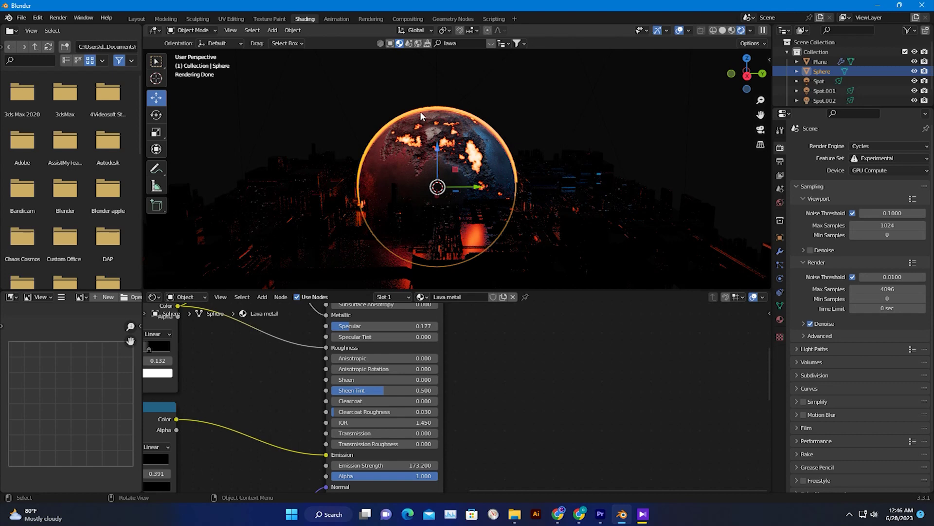
middle_click_drag(467, 208, 469, 204)
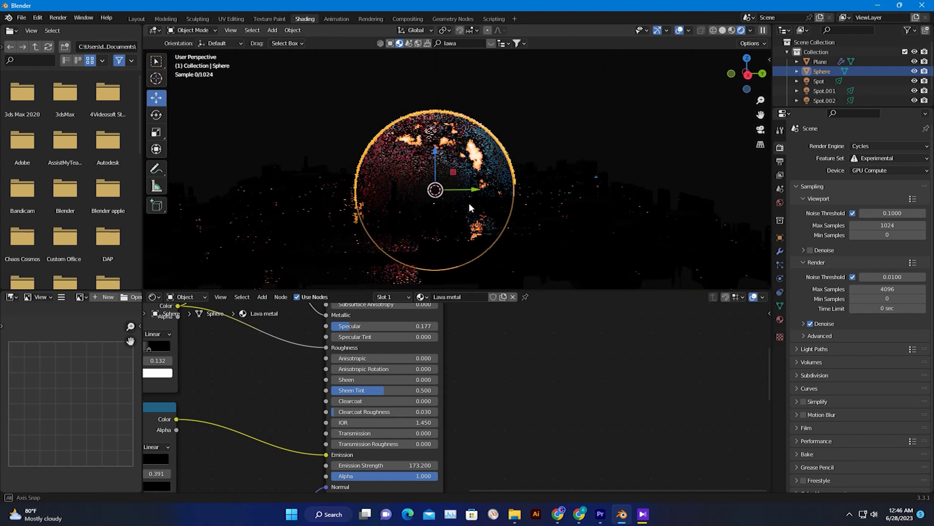
left_click(589, 238)
key("s")
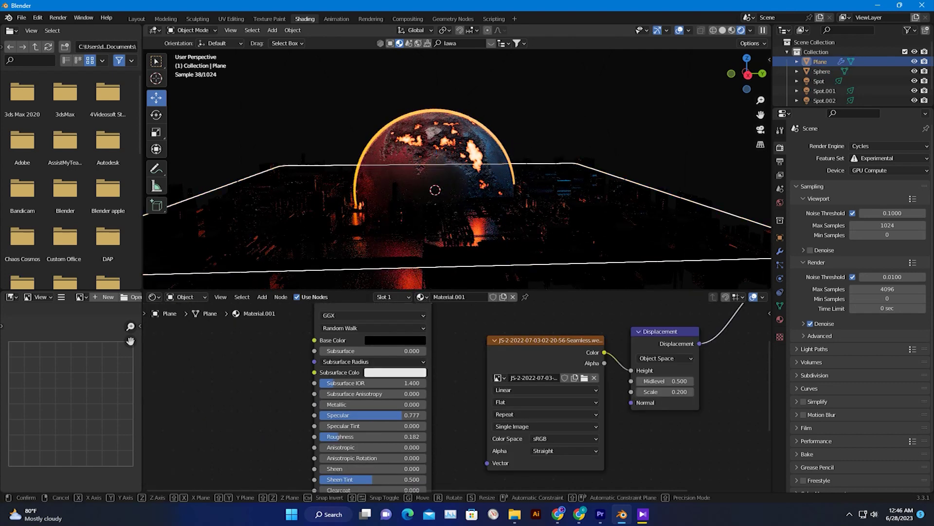
left_click(477, 203)
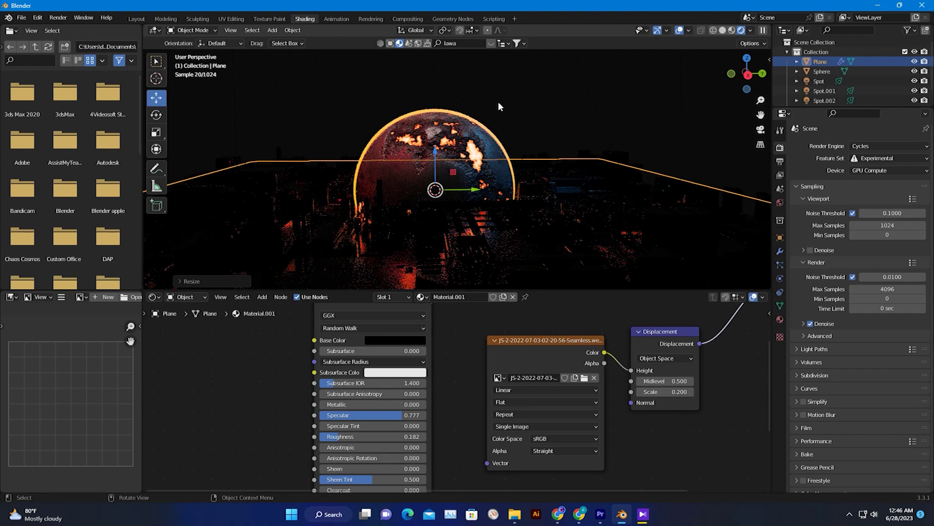
Step: Add a new mesh plane at the center of the sphere
scroll(494, 100, "down", 3)
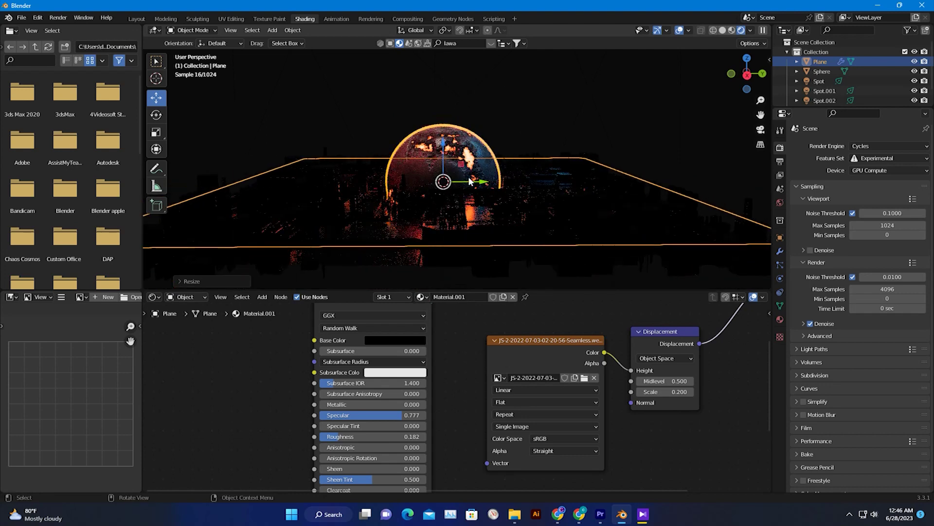
scroll(469, 182, "up", 1)
scroll(471, 181, "down", 1)
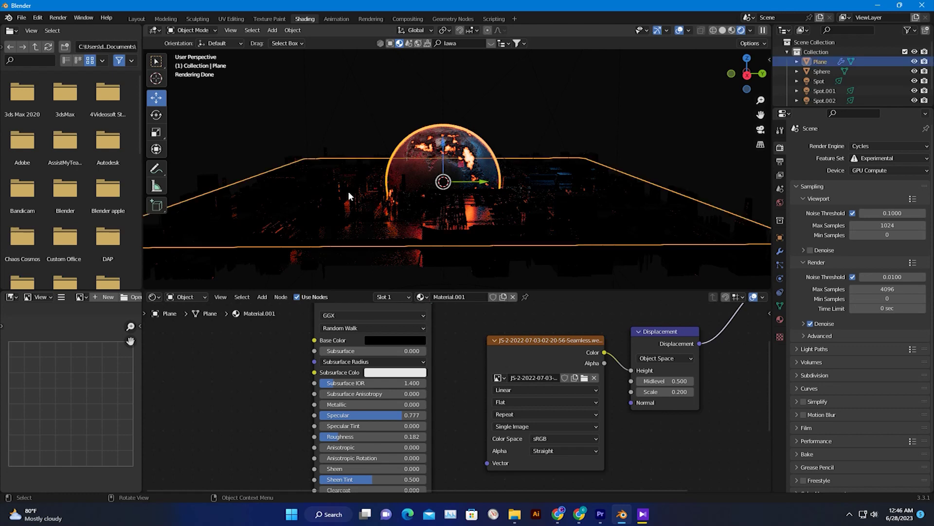
left_click(272, 30)
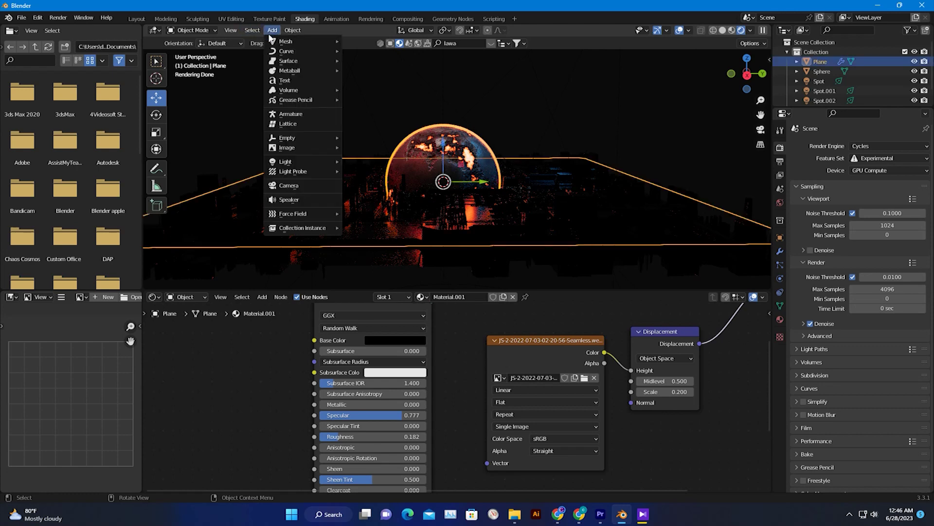
mouse_move(284, 42)
left_click(372, 42)
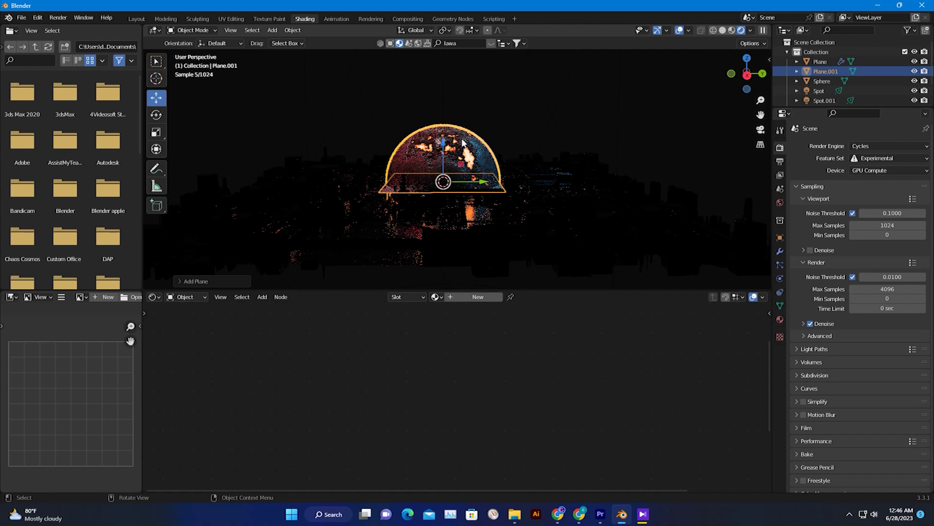
Step: Assign the existing glowing material Material.002 to the new plane and scale the plane up to span most of the city
left_click(437, 297)
left_click(462, 339)
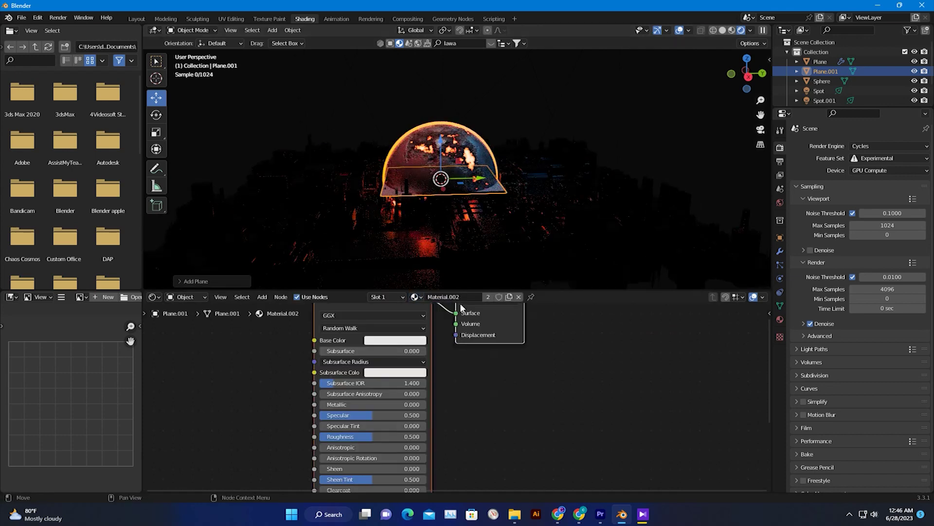
key("s")
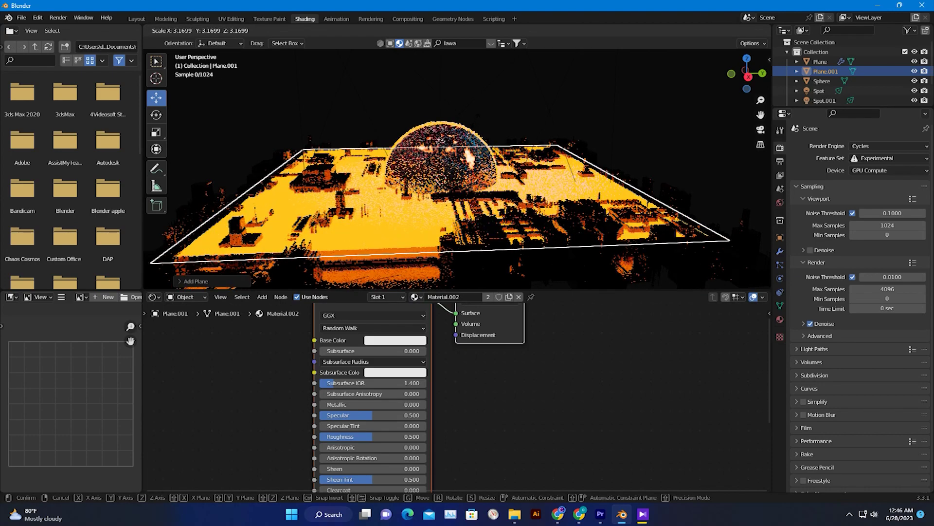
left_click(475, 113)
Step: Lower the glowing plane along Z in two small moves so its light shines from beneath the city blocks
key("g")
key("z")
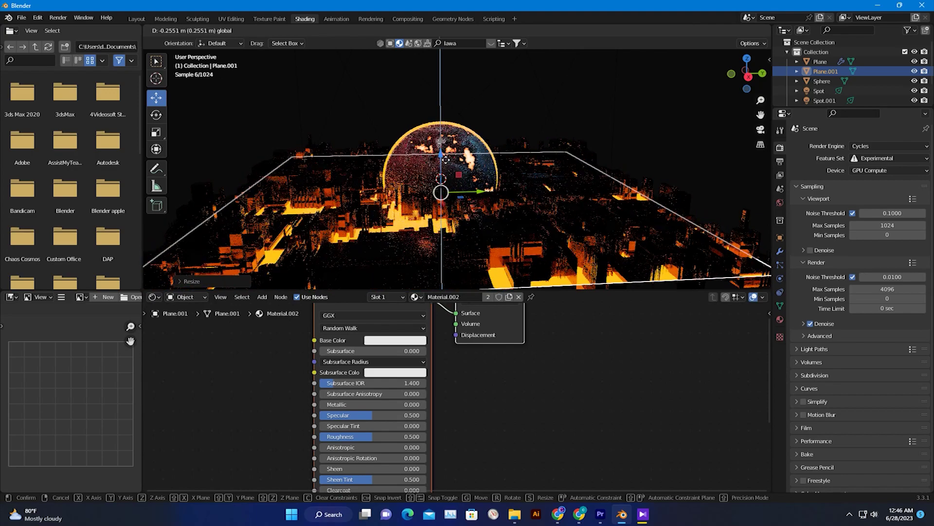
left_click(452, 192)
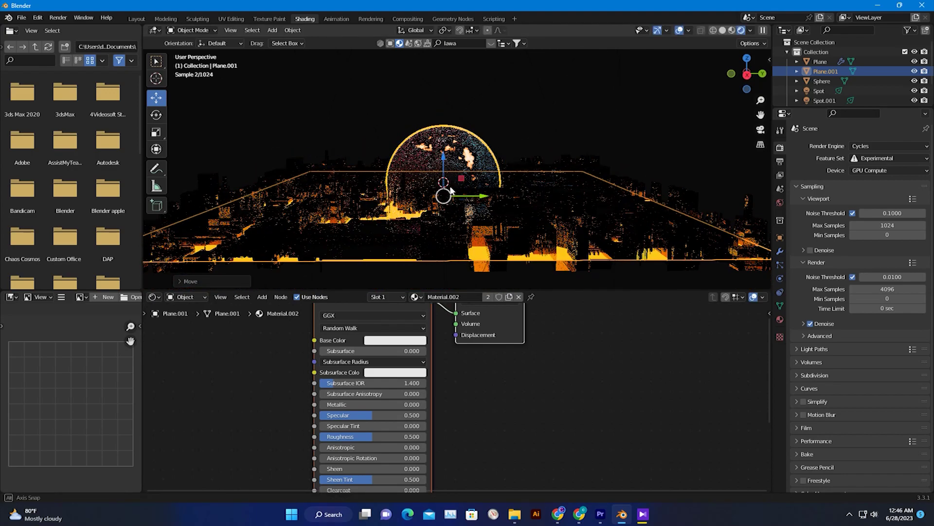
key("g")
key("z")
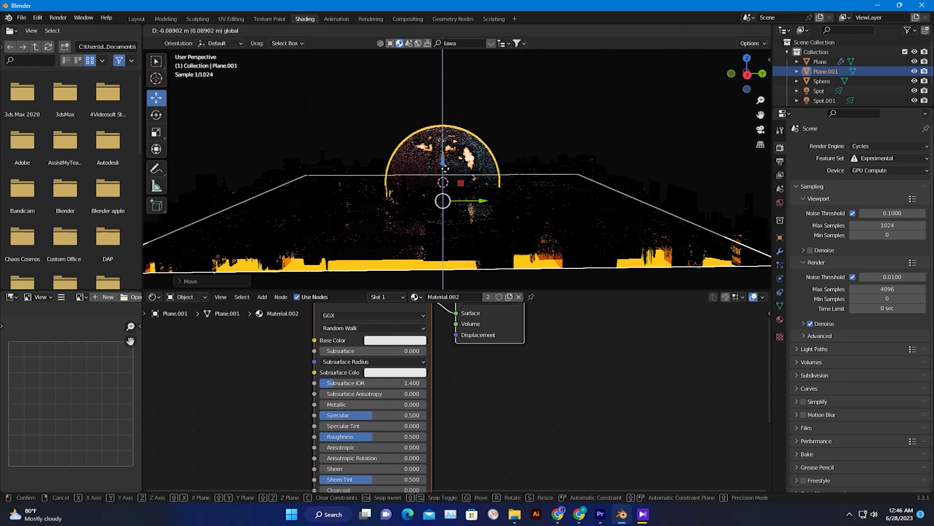
left_click(444, 165)
left_click(445, 166)
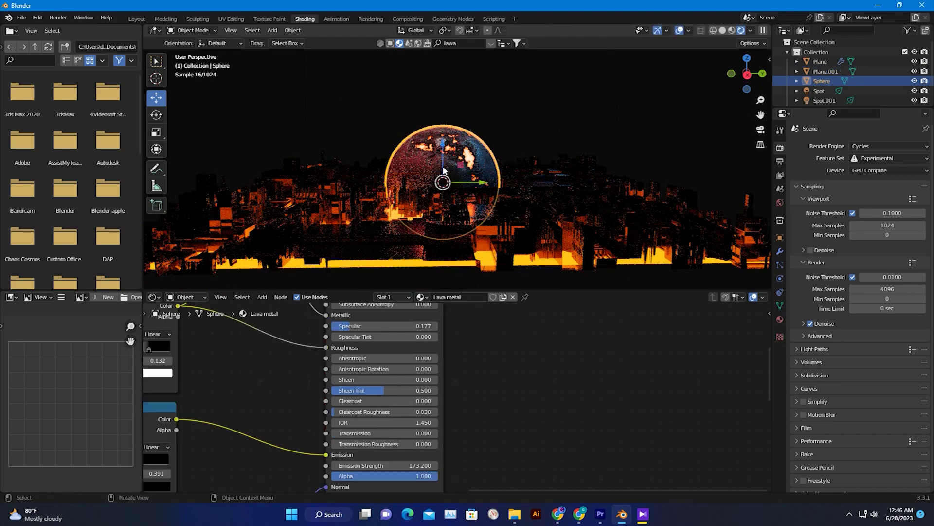
key("s")
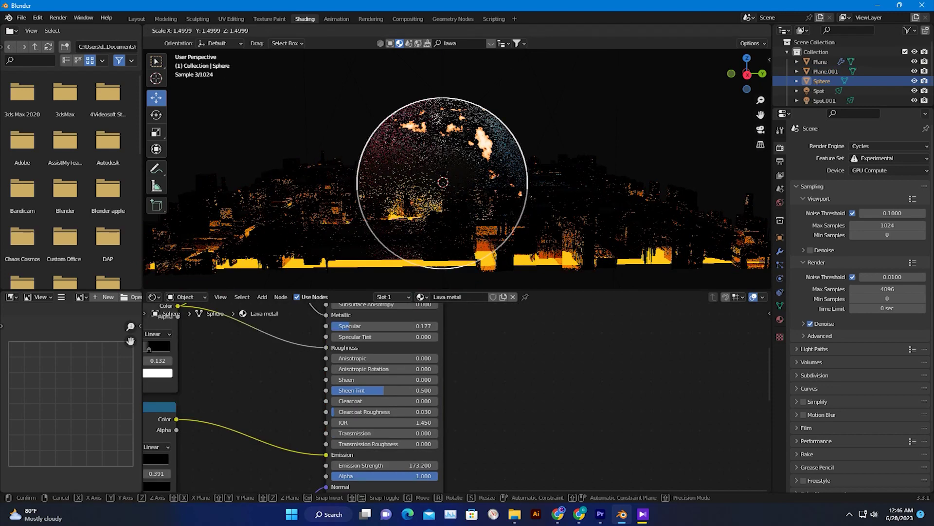
key("Escape")
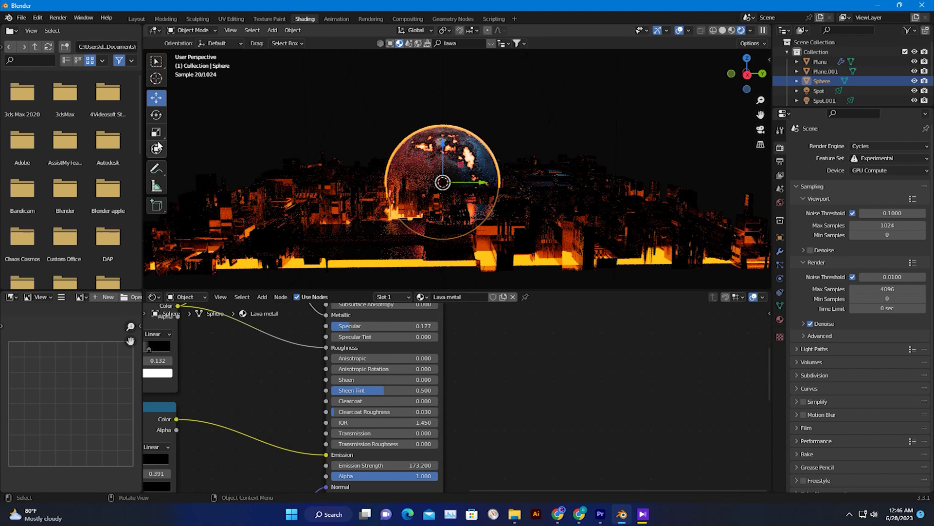
Step: Scale the glowing plane down to about 0.88 so its bright edge stays inside the city
left_click(382, 268)
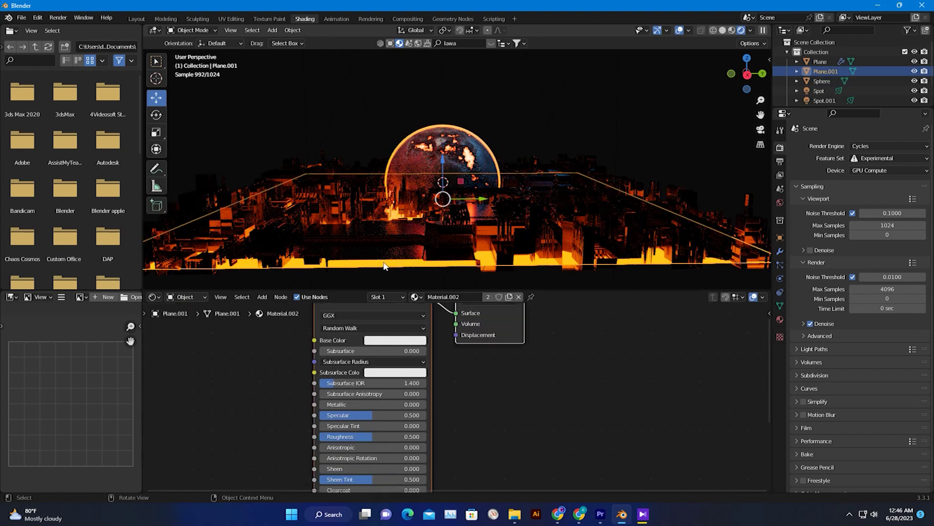
key("s")
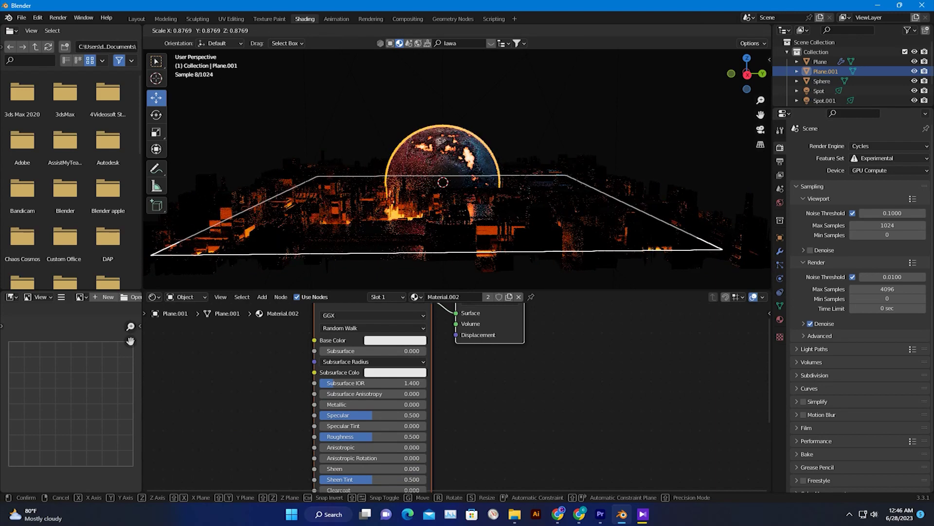
left_click(551, 137)
left_click(556, 127)
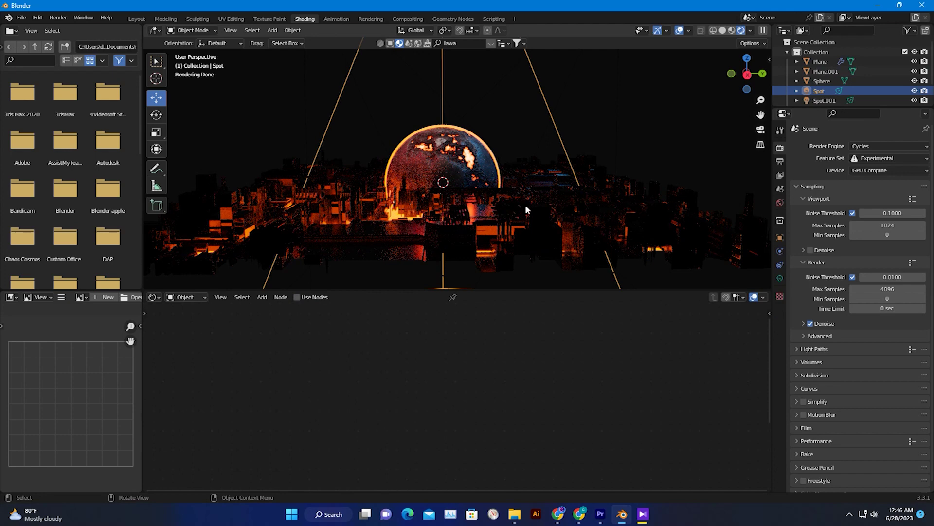
left_click(617, 122)
Step: Frame the sphere and city from a slightly raised angle, and add a camera aligned to that view
scroll(473, 180, "up", 1)
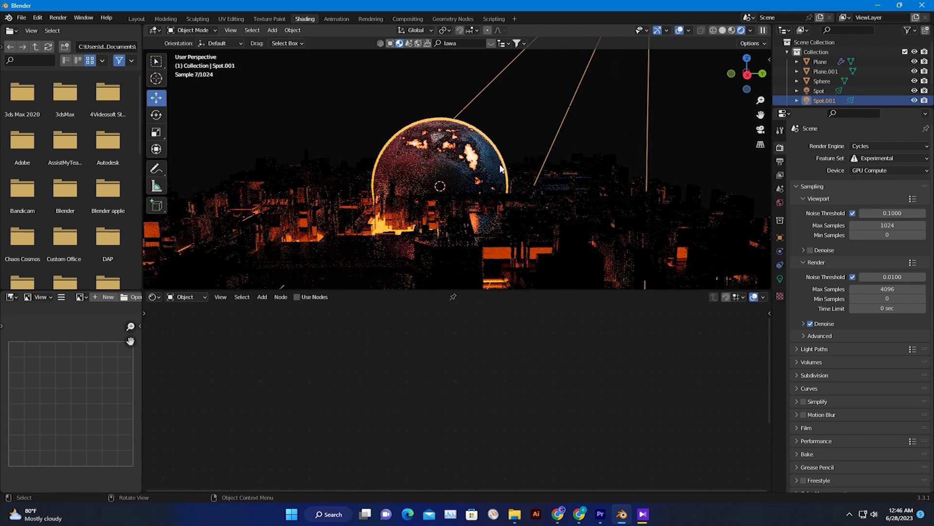
scroll(465, 194, "down", 2)
mouse_move(514, 217)
middle_mouse_down("shift")
mouse_move(511, 230)
mouse_move(506, 208)
mouse_move(496, 211)
mouse_move(559, 204)
mouse_move(433, 203)
mouse_move(522, 209)
mouse_move(499, 214)
middle_mouse_up("shift")
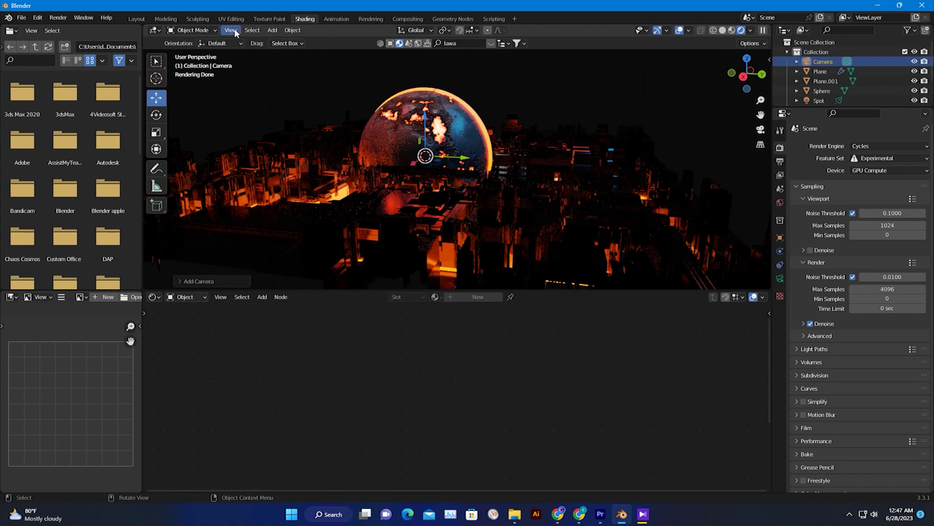
left_click(234, 30)
mouse_move(251, 162)
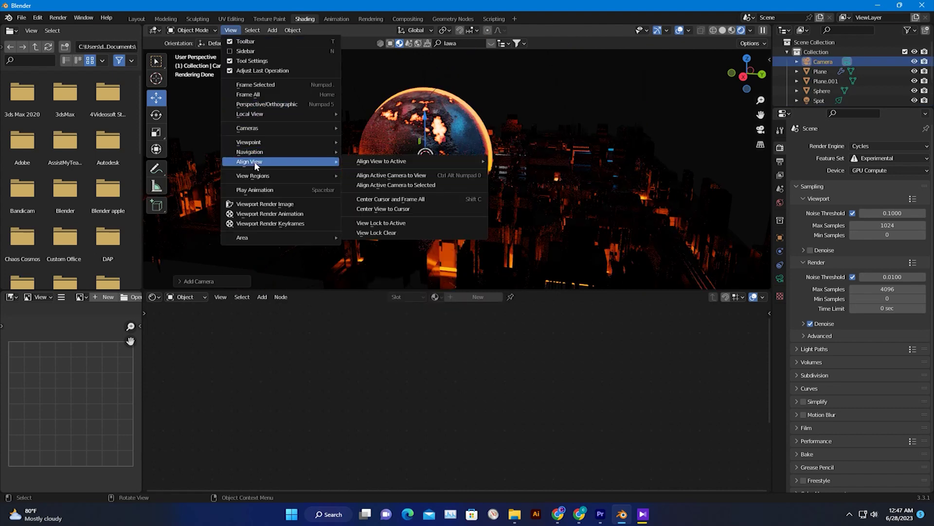
left_click(385, 174)
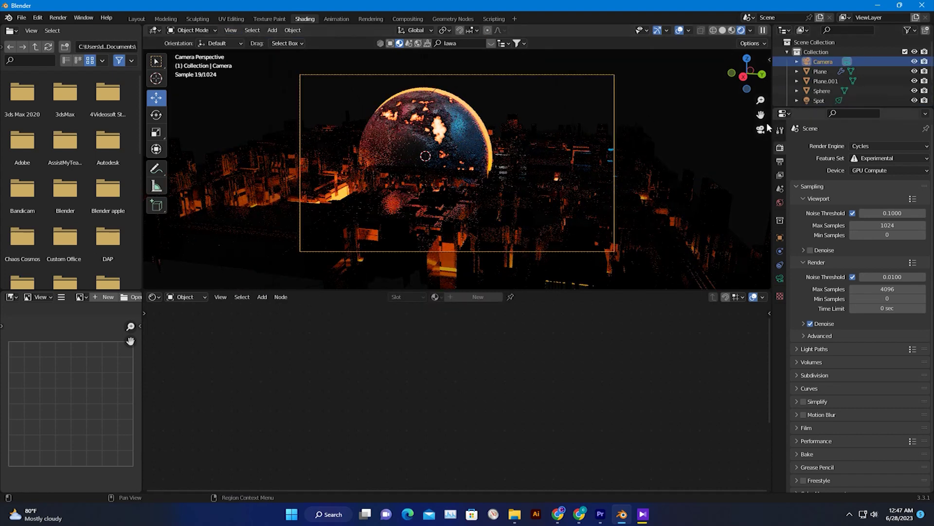
Step: Lock the camera to the view and reframe it lower and farther back, with the sphere centered above the city
left_click(768, 59)
left_click(766, 102)
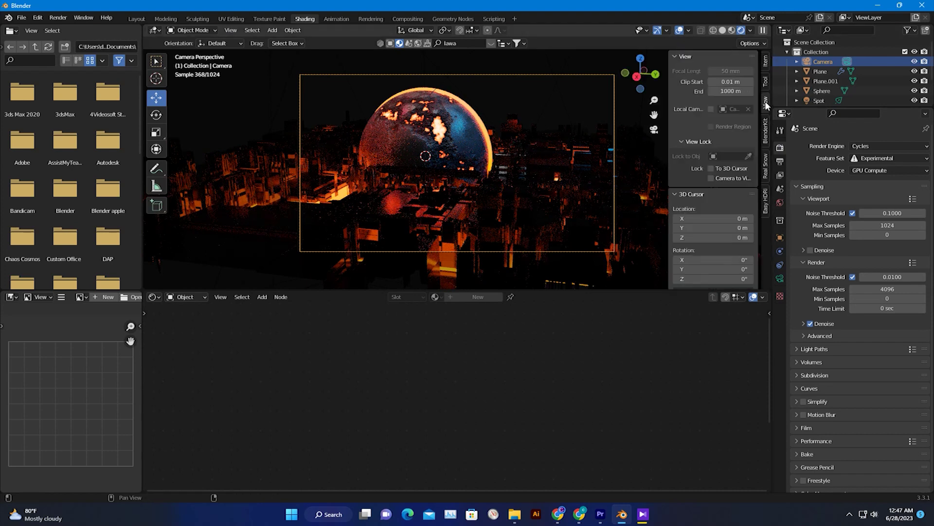
left_click(713, 178)
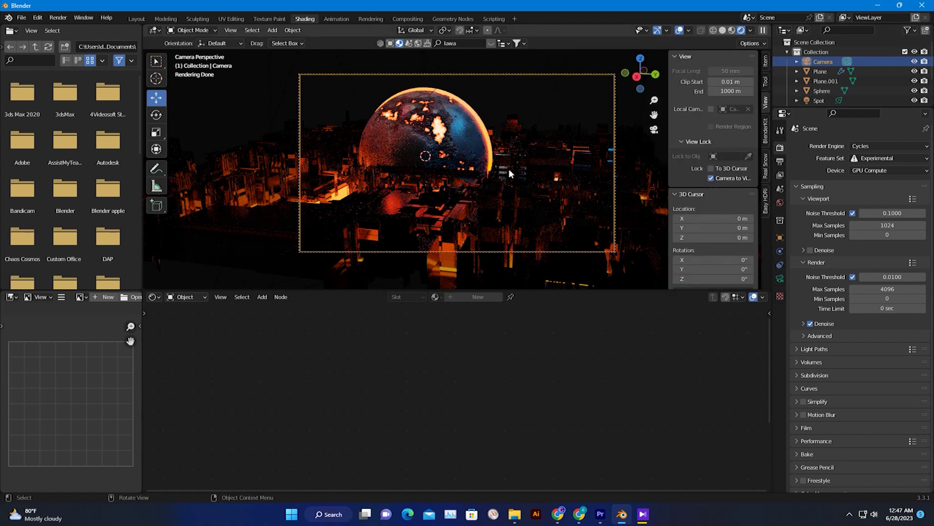
middle_click_drag(497, 158, 498, 187)
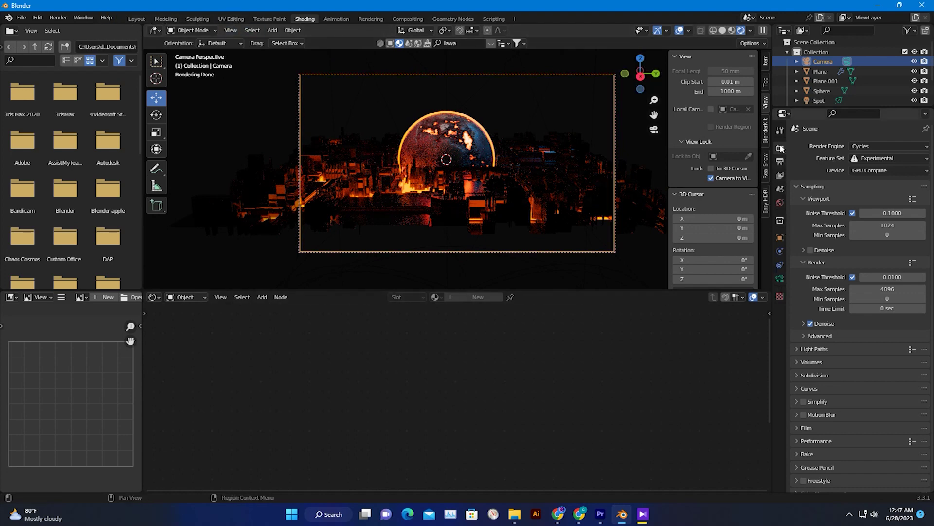
Step: Set the final render's max samples to 1024 and render the current frame as an image
left_click(781, 161)
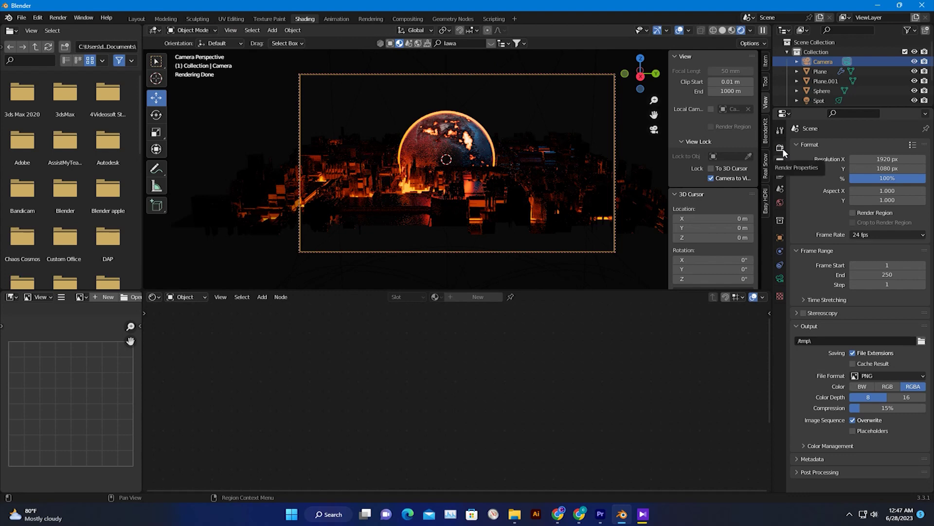
left_click(782, 147)
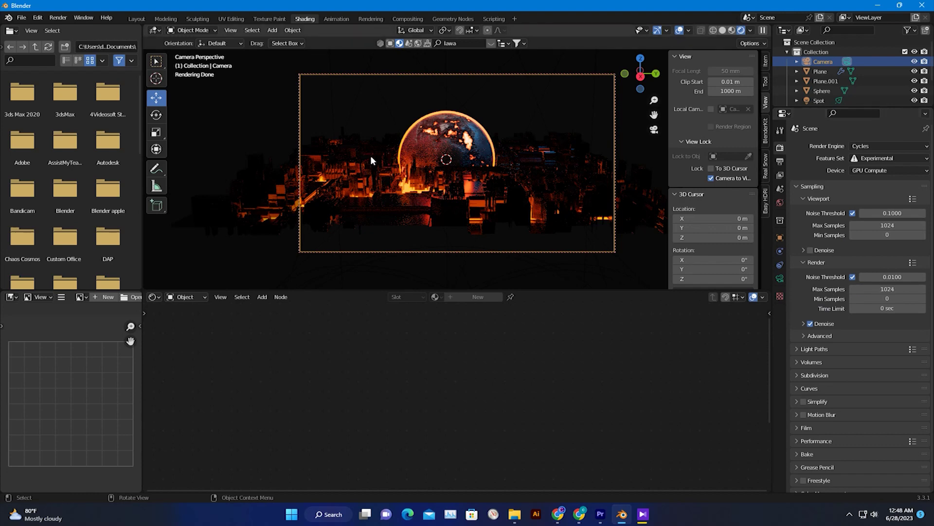
left_click(60, 17)
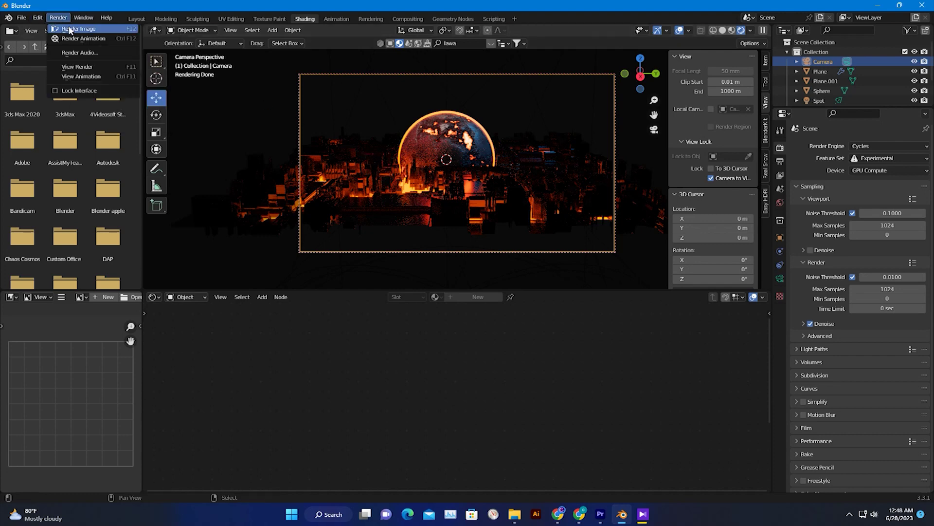
left_click(69, 29)
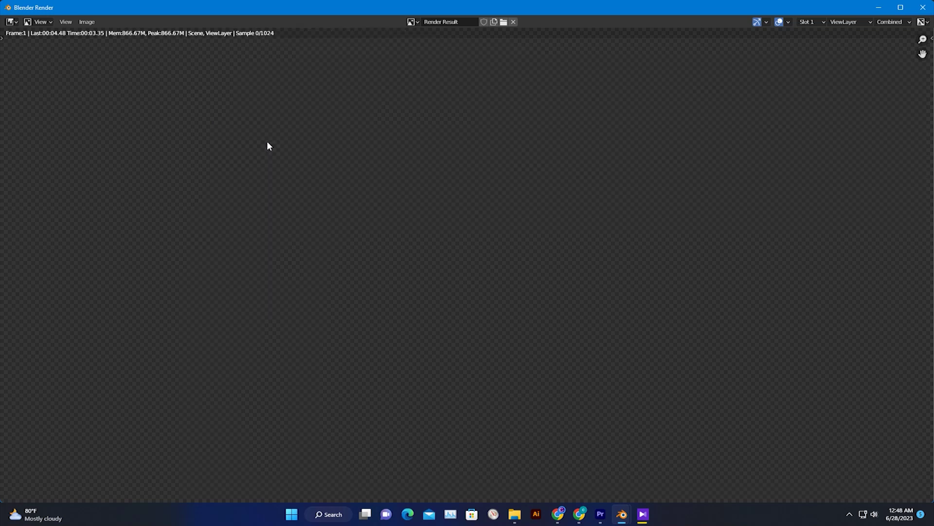
Step: Examine the sphere and city in the render up close and as a whole, and put the render window away
scroll(387, 181, "down", 3)
scroll(420, 241, "up", 7)
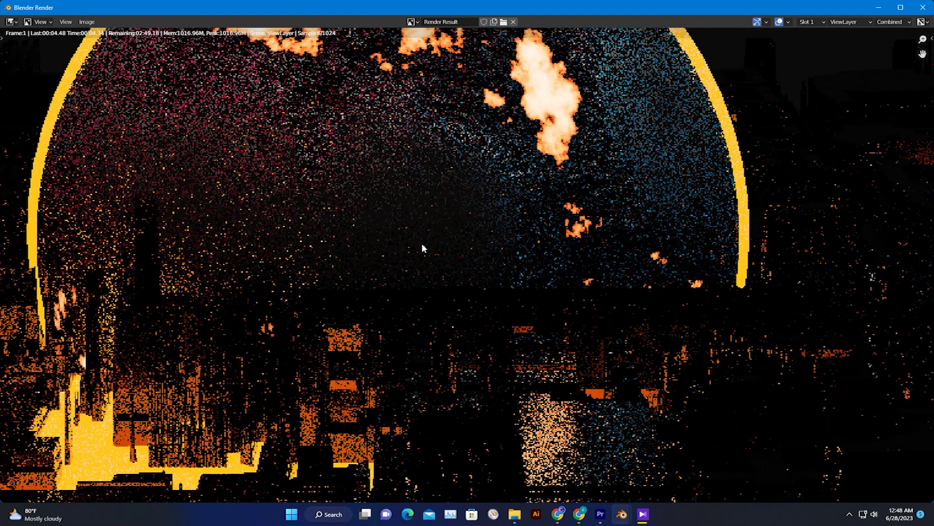
scroll(423, 247, "down", 3)
scroll(422, 243, "down", 3)
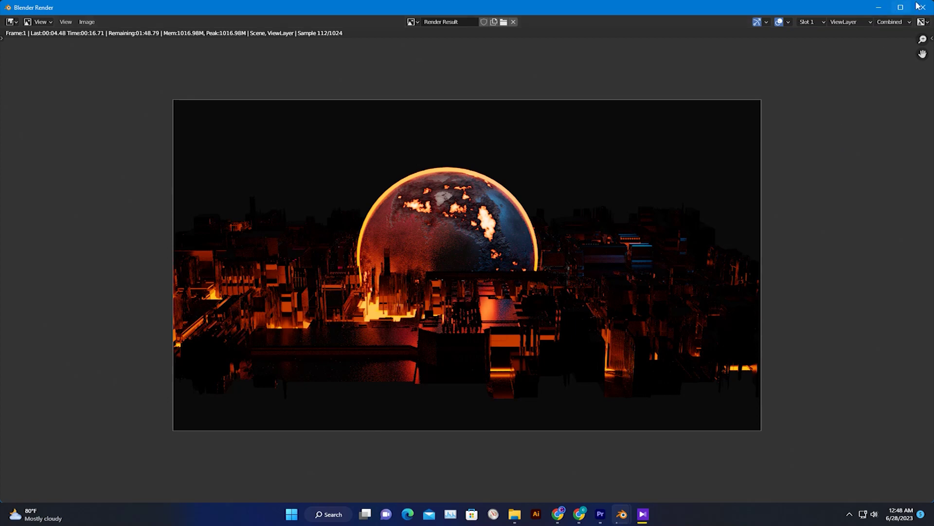
left_click(879, 7)
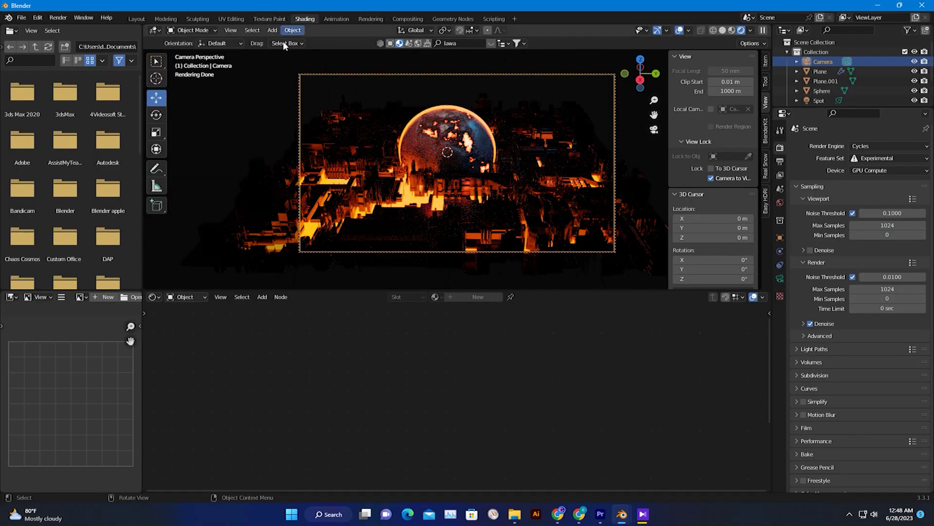
Step: In solid shading, copy and paste the tilted spot light beside the sphere and move the copy along negative X
left_click(722, 30)
mouse_move(510, 203)
middle_mouse_down()
mouse_move(484, 194)
mouse_move(495, 199)
mouse_move(495, 176)
middle_mouse_up()
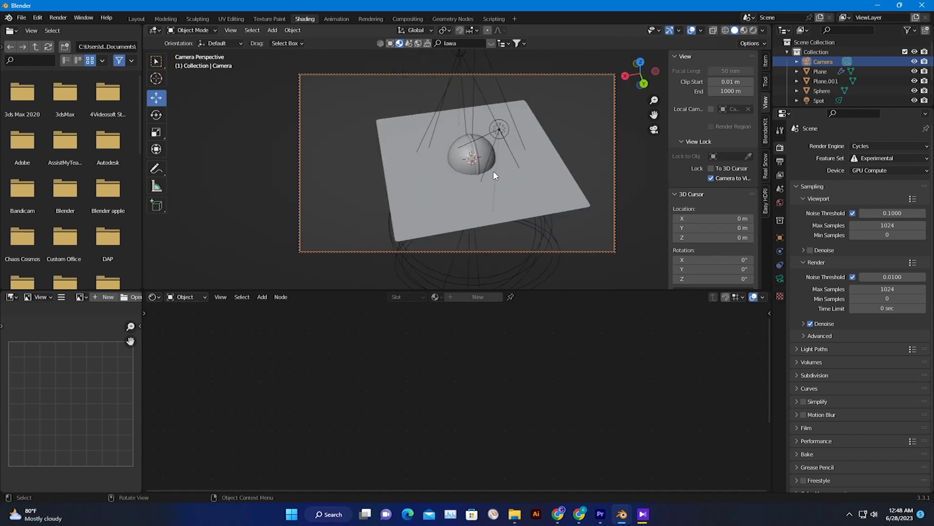
left_click(504, 134)
middle_click_drag(571, 155, 554, 159)
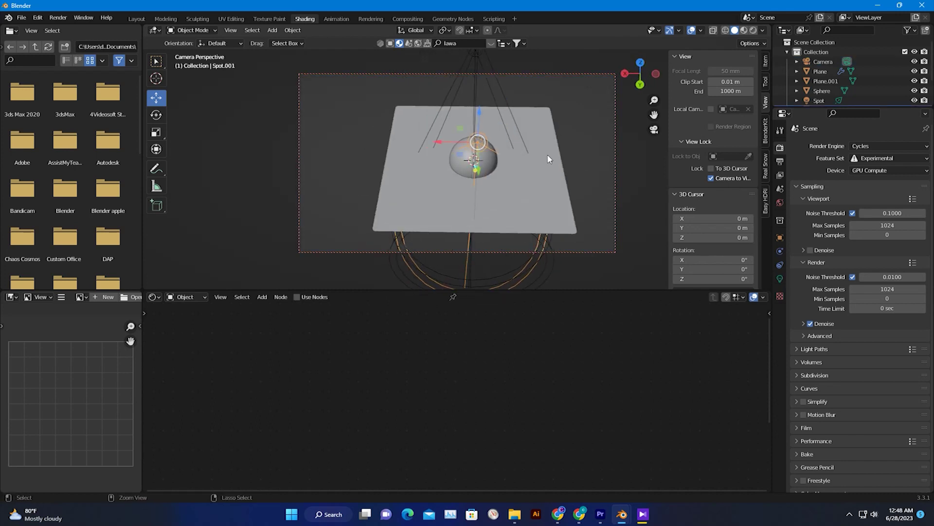
key("ctrl+v")
left_click_drag(449, 144, 509, 145)
middle_click_drag(509, 145, 542, 177)
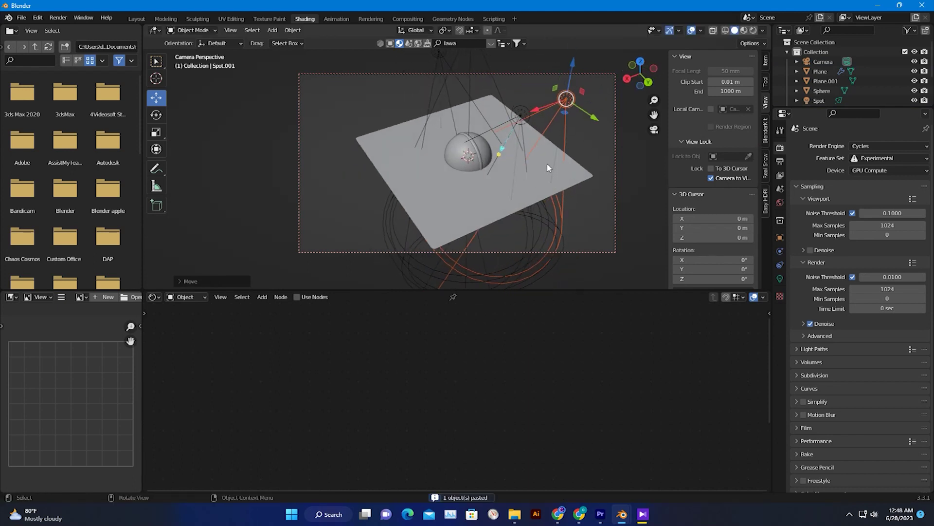
Step: Lower the copied spot light slightly along Z and orbit the locked camera back to a frontal view of the sphere
left_click_drag(569, 80, 568, 101)
middle_click_drag(559, 141, 537, 149)
middle_click_drag(470, 151, 537, 137)
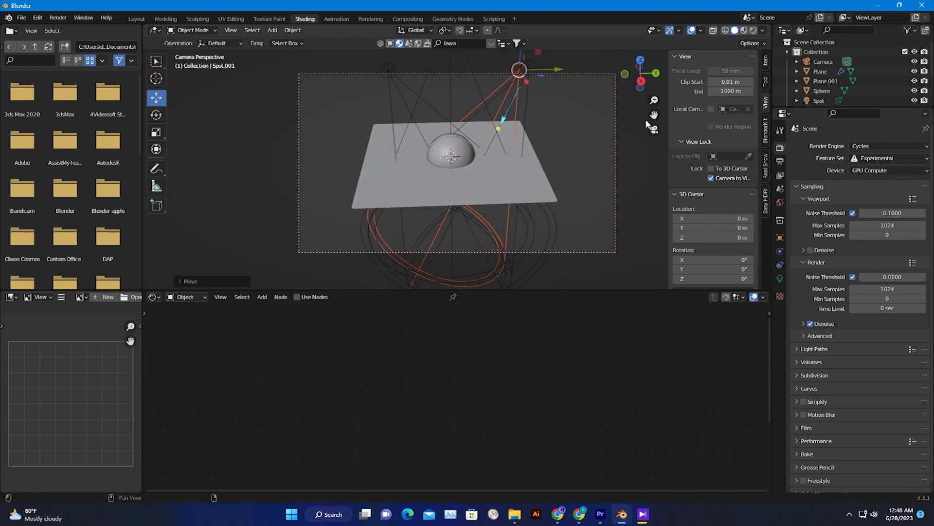
Step: Compare the scene in the different viewport shading modes and inspect it through the camera in rendered shading
left_click(653, 131)
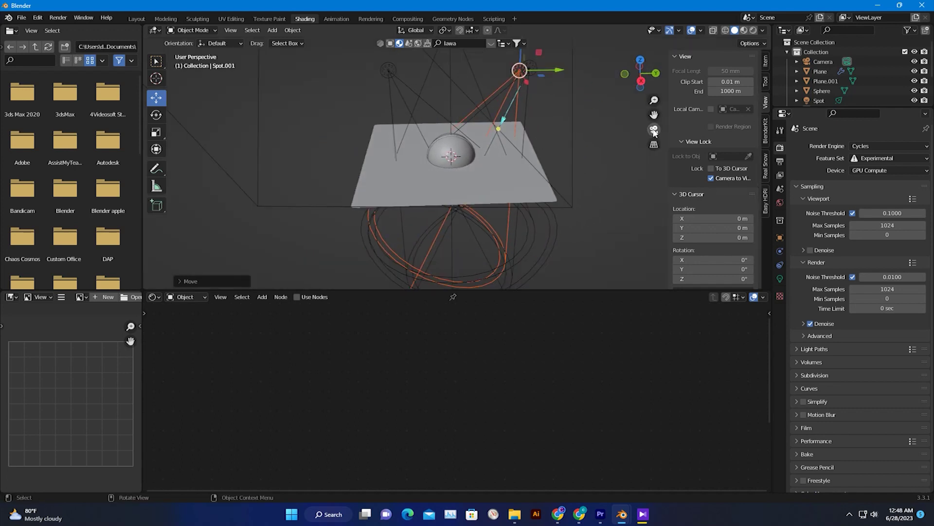
left_click(754, 30)
left_click(763, 31)
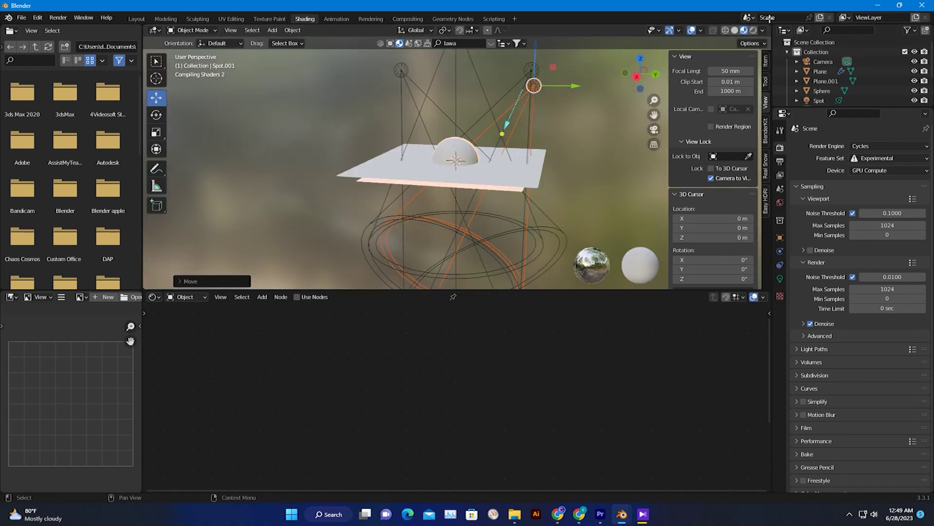
left_click(754, 30)
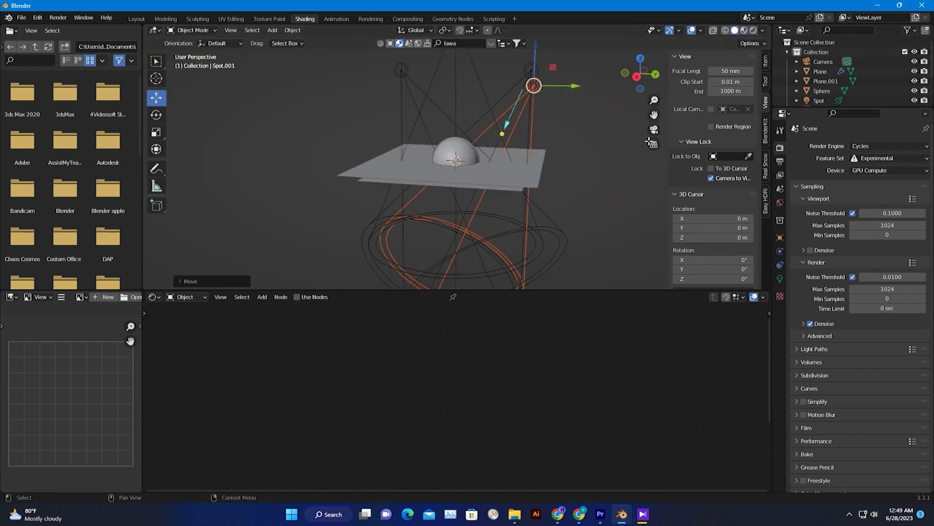
left_click(744, 31)
left_click(752, 31)
left_click(717, 31)
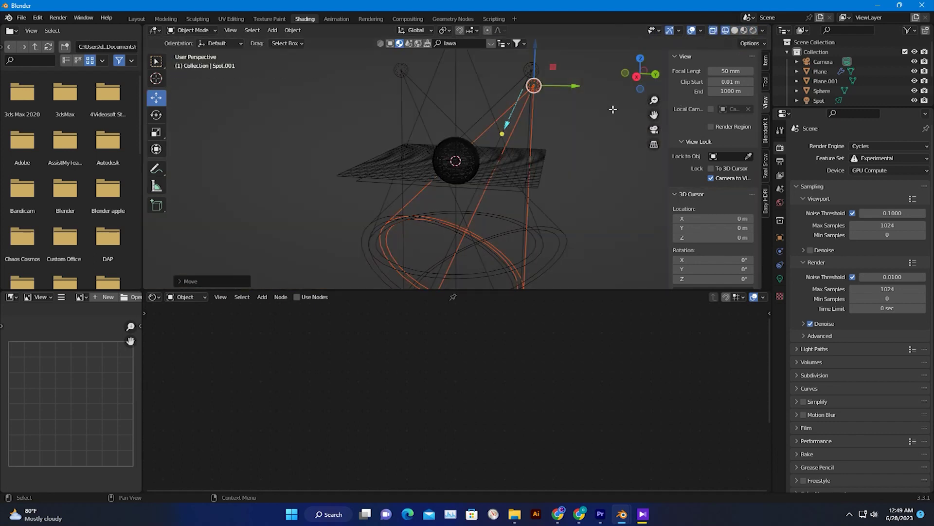
left_click(654, 129)
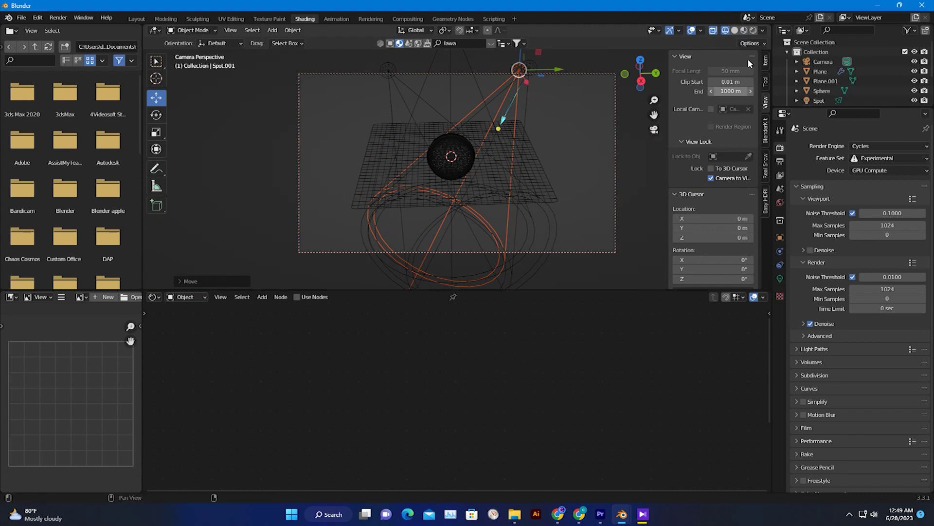
left_click(753, 31)
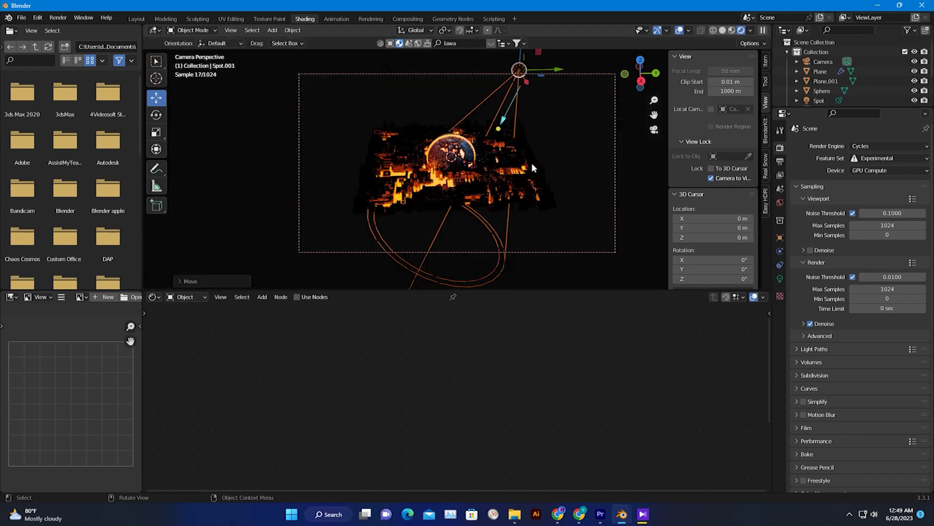
Step: Reframe the locked camera to a closer, low frontal view of the sphere centred above the city
scroll(453, 187, "up", 5)
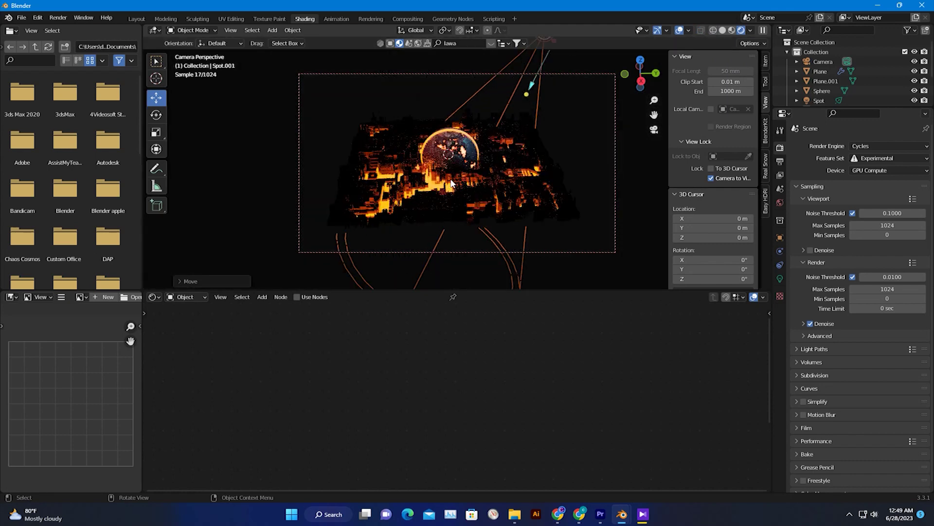
mouse_move(486, 206)
middle_mouse_down()
mouse_move(476, 176)
mouse_move(496, 189)
mouse_move(486, 191)
middle_mouse_up()
scroll(478, 184, "up", 2)
scroll(481, 190, "down", 2)
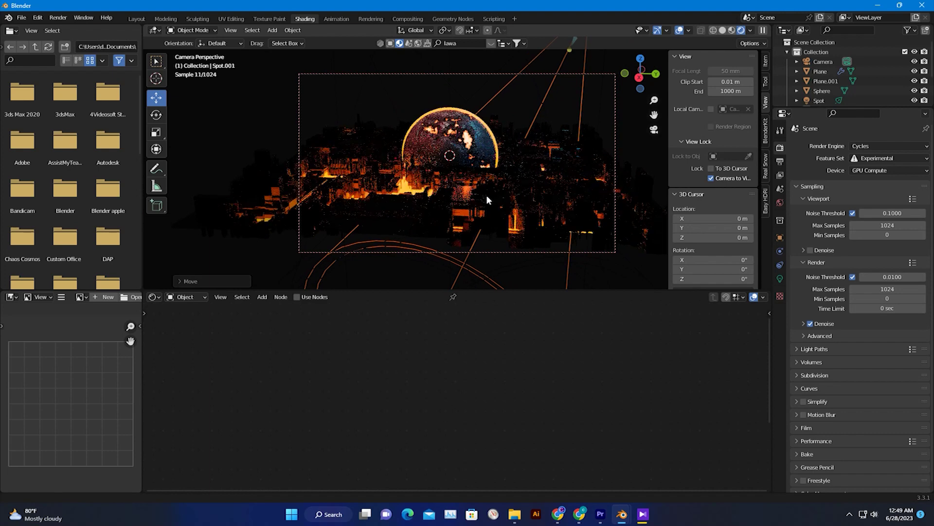
mouse_move(505, 211)
middle_mouse_down("shift")
mouse_move(519, 198)
mouse_move(523, 214)
mouse_move(526, 202)
mouse_move(515, 204)
mouse_move(535, 209)
mouse_move(523, 212)
middle_mouse_up("shift")
scroll(498, 202, "up", 2)
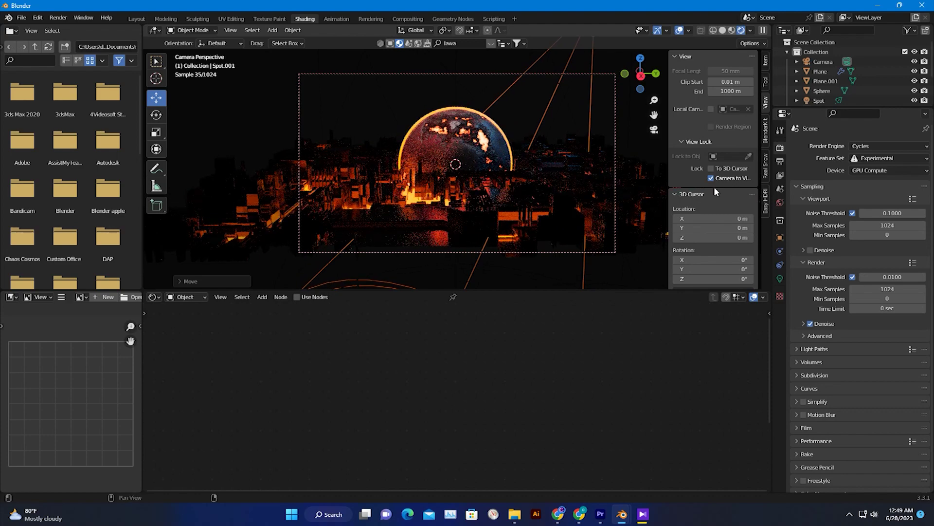
Step: Select the blue spot light beside the sphere, lower it along Z, and raise it back slightly
middle_click_drag(612, 173, 561, 180)
scroll(600, 169, "up", 1)
scroll(594, 168, "down", 2)
left_click(570, 145)
left_click_drag(577, 117, 573, 156)
middle_click_drag(528, 178, 593, 179)
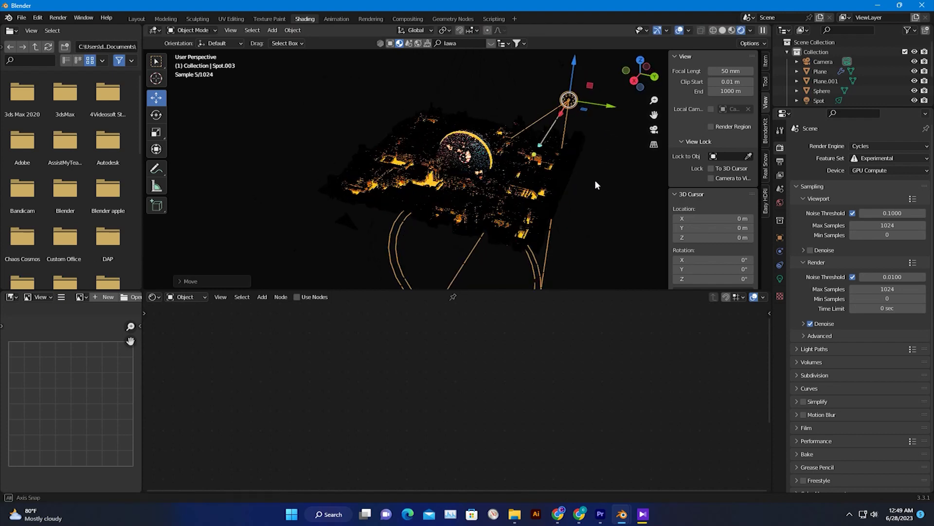
left_click_drag(573, 73, 571, 65)
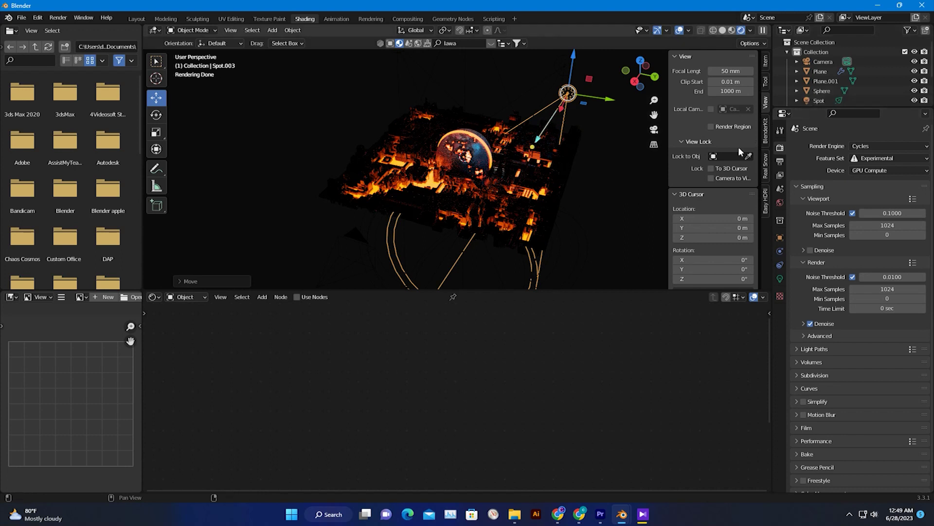
Step: Set the blue spot light's power to 500 W, and increase it to 800 W
left_click(780, 203)
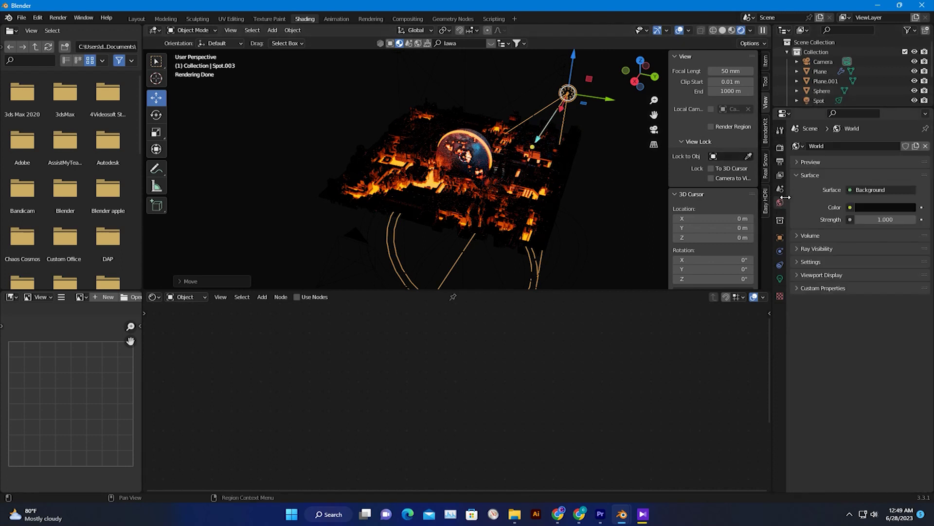
left_click(780, 278)
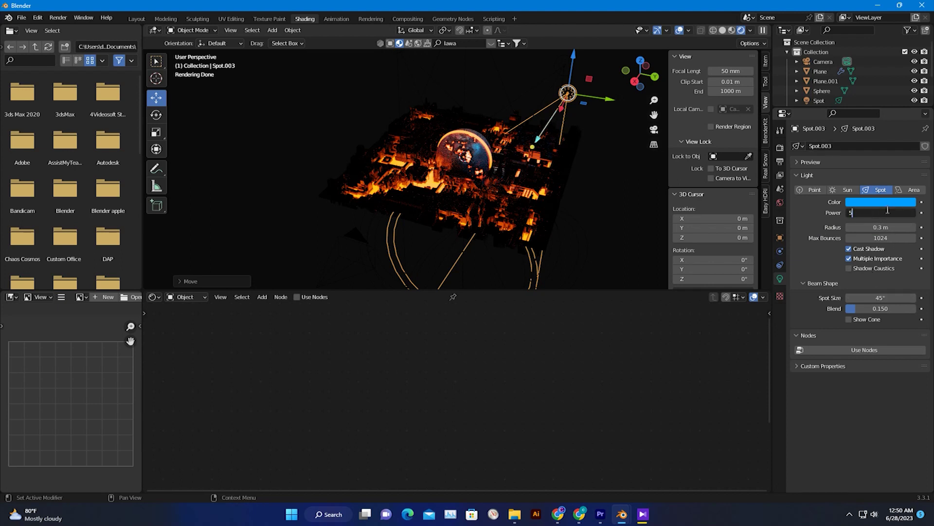
key("Return")
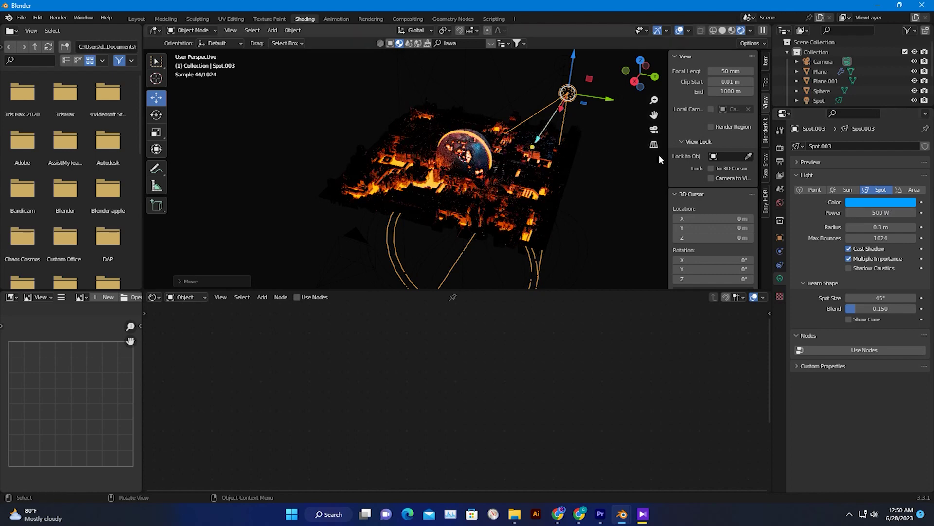
left_click_drag(868, 214, 893, 214)
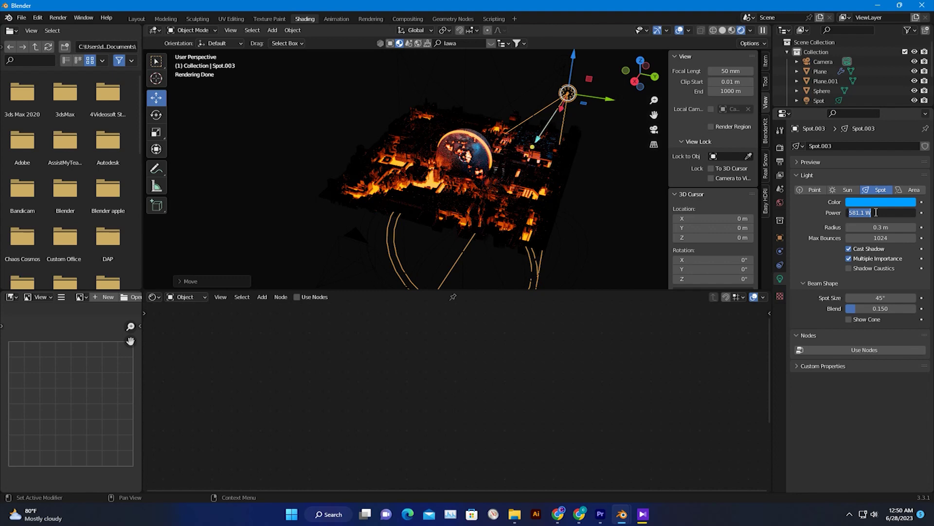
type("0")
key("Return")
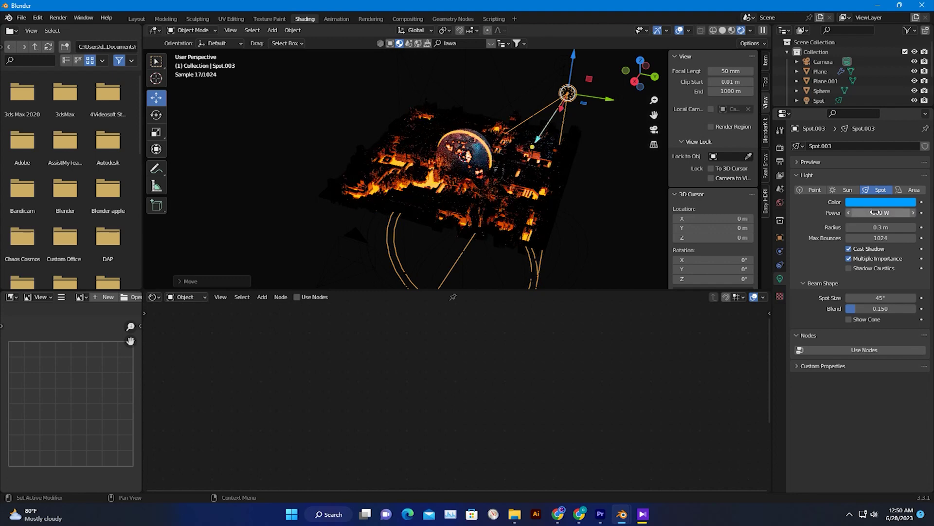
Step: Inspect the lit city, set the blue spot light's power to 1000 W, and show it through the camera in rendered shading
middle_click_drag(515, 128, 537, 120)
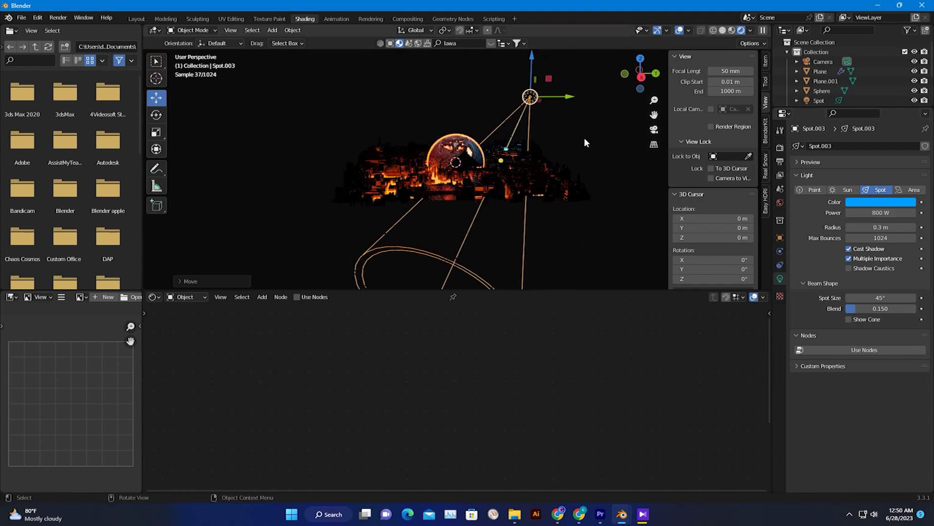
left_click(620, 148)
scroll(545, 181, "up", 4)
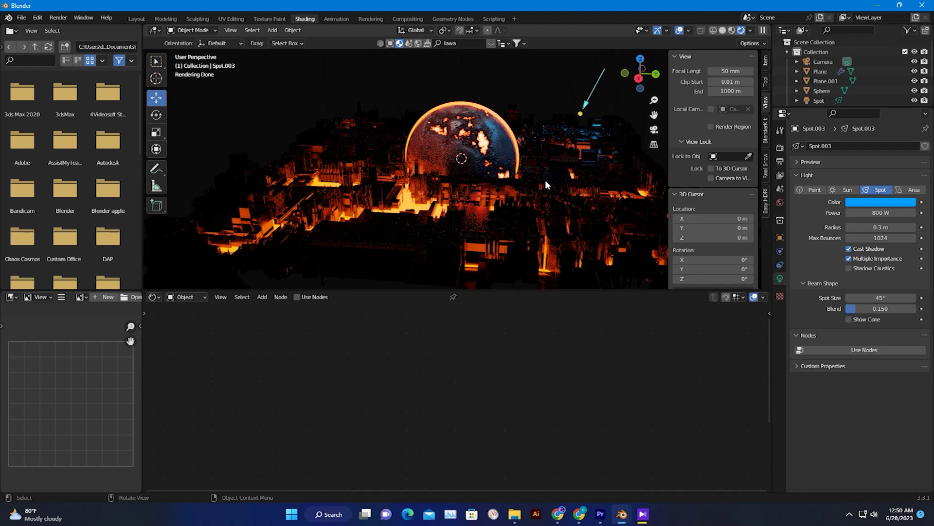
scroll(381, 190, "down", 4)
left_click(723, 30)
scroll(441, 193, "down", 1)
mouse_move(438, 191)
middle_mouse_down()
mouse_move(468, 209)
mouse_move(511, 113)
middle_mouse_up()
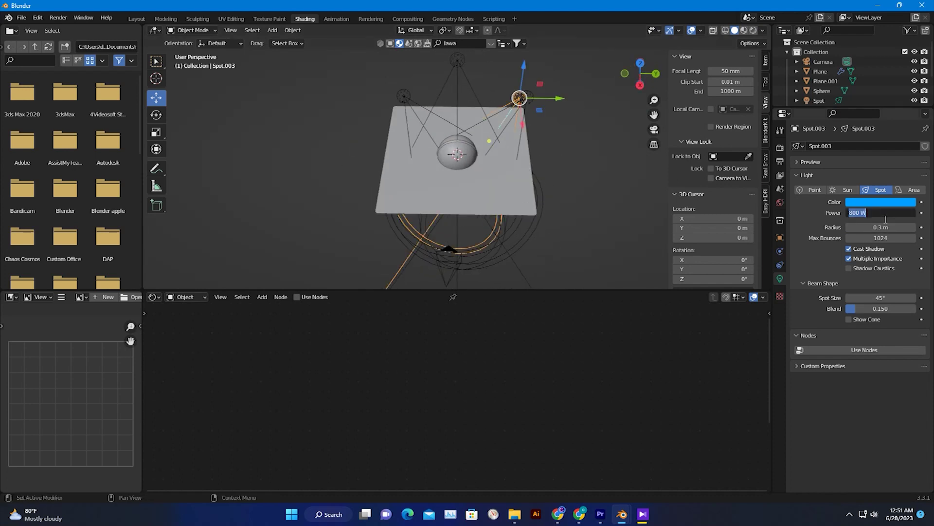
left_click(654, 129)
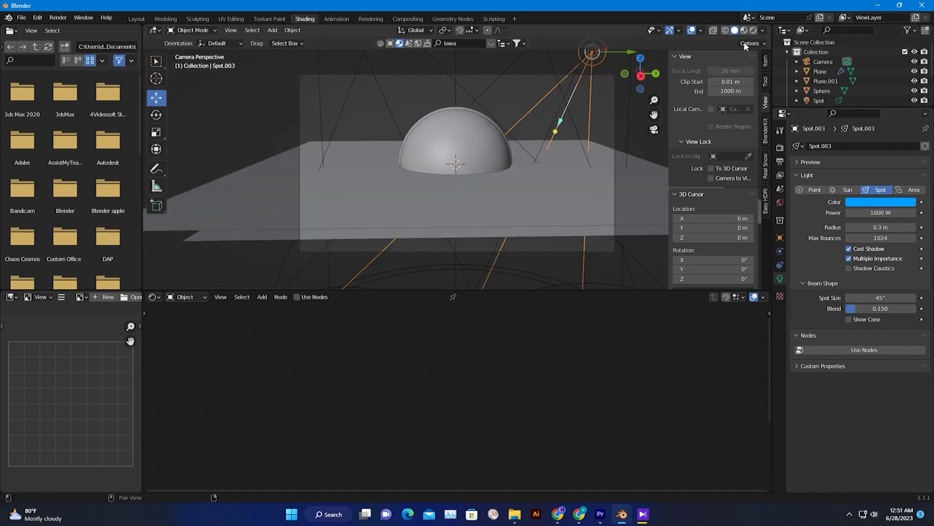
left_click(754, 30)
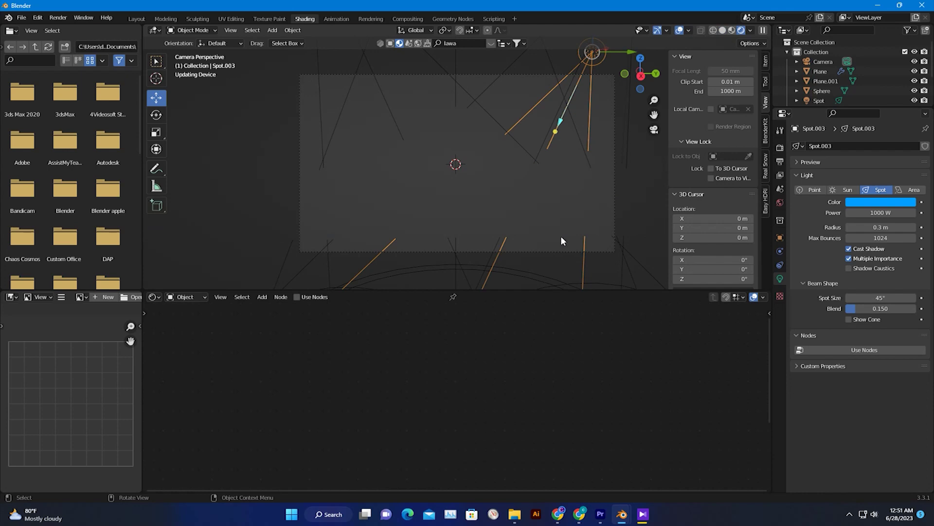
Step: Copy and paste the blue spot light, move the copy along negative Y across the sphere, and lower it along Z
key("ctrl+v")
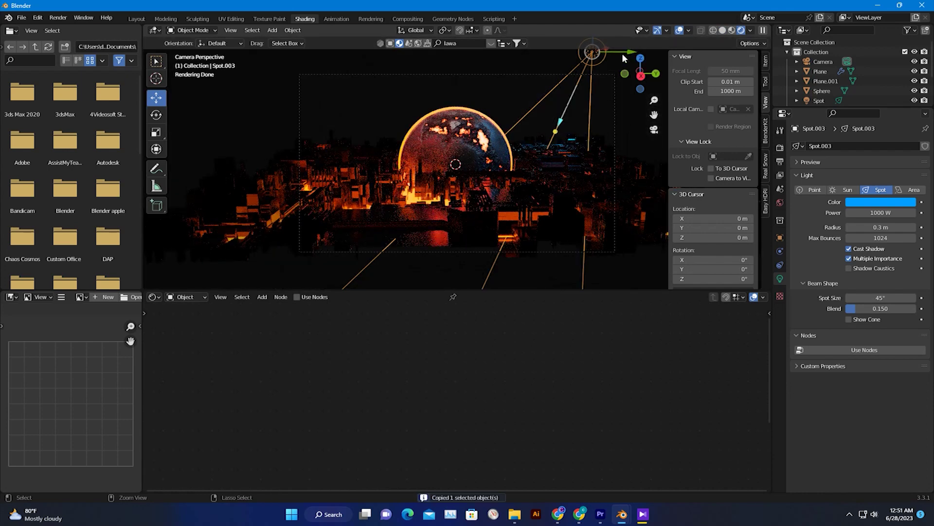
left_click_drag(627, 51, 449, 59)
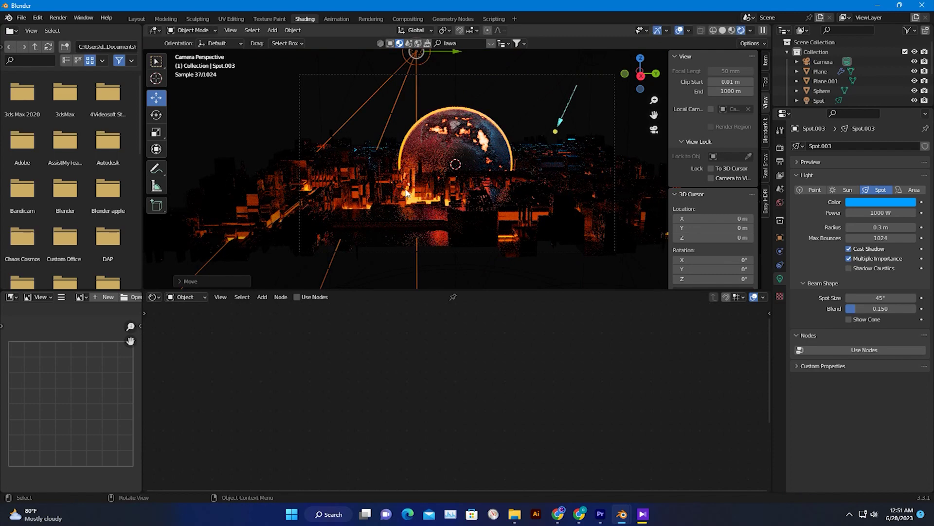
middle_click_drag(407, 193, 447, 179)
scroll(446, 170, "down", 4)
left_click_drag(460, 89, 411, 149)
middle_click_drag(412, 148, 454, 130)
left_click_drag(434, 73, 434, 89)
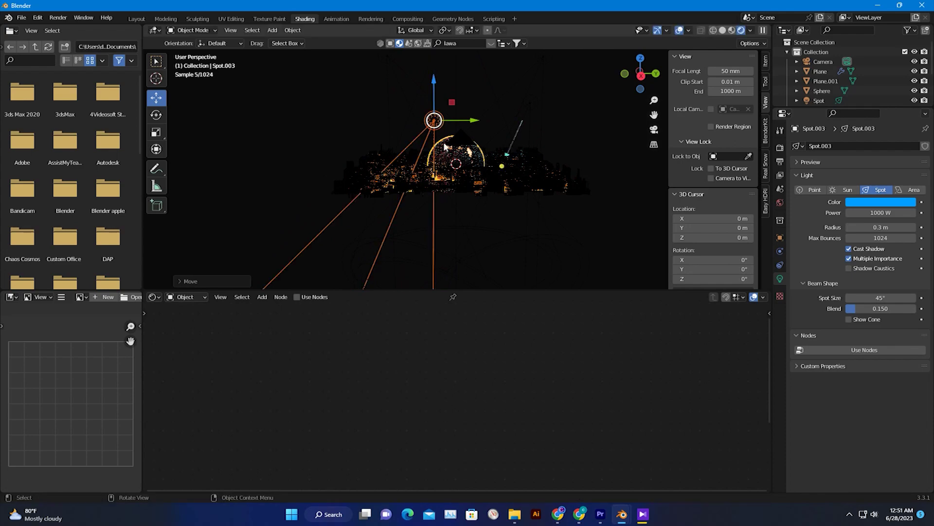
Step: Paste another copy of the blue spot light and move it along positive Y
key("KP_0")
key("ctrl+v")
left_click_drag(457, 100, 605, 104)
middle_click_drag(573, 120, 530, 206)
middle_click_drag(441, 189, 381, 149)
left_click(382, 149)
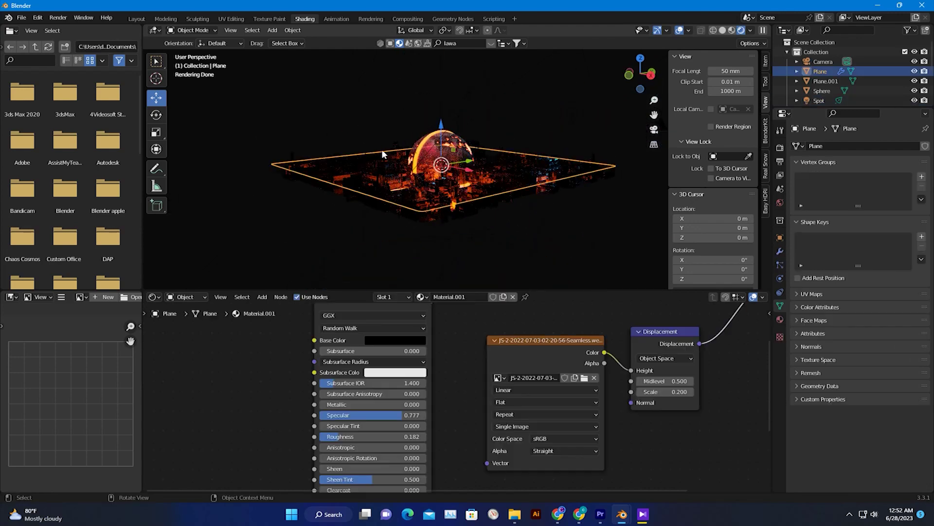
Step: In solid shading, copy and paste the red spot light and move the copy along negative X
left_click(722, 31)
left_click(384, 108)
scroll(385, 109, "down", 2)
mouse_move(385, 110)
middle_mouse_down()
mouse_move(434, 149)
mouse_move(425, 106)
middle_mouse_up()
key("ctrl+c")
key("ctrl+v")
key("g")
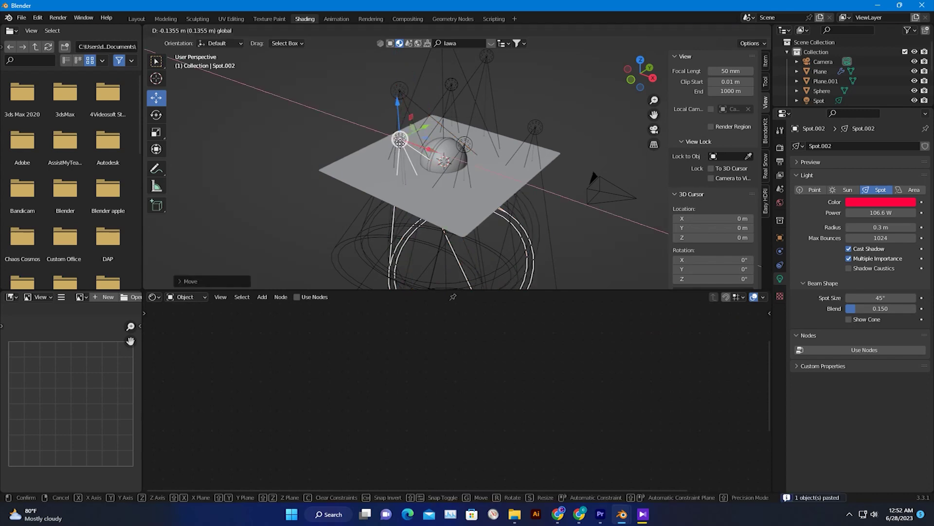
left_click(378, 133)
Step: In rendered shading, select the red spot light Spot.006 and change its colour to orange-yellow
left_click(755, 32)
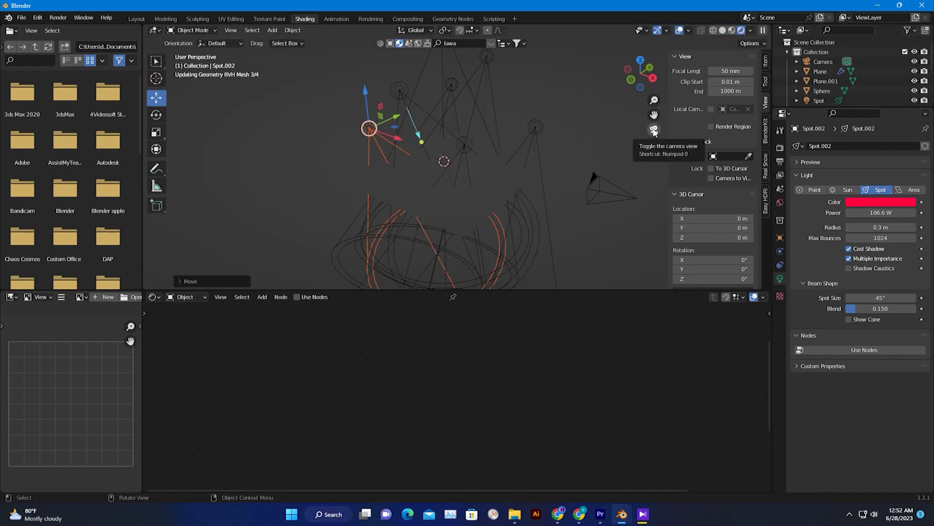
left_click(654, 129)
middle_click_drag(461, 152, 454, 86)
left_click(382, 106)
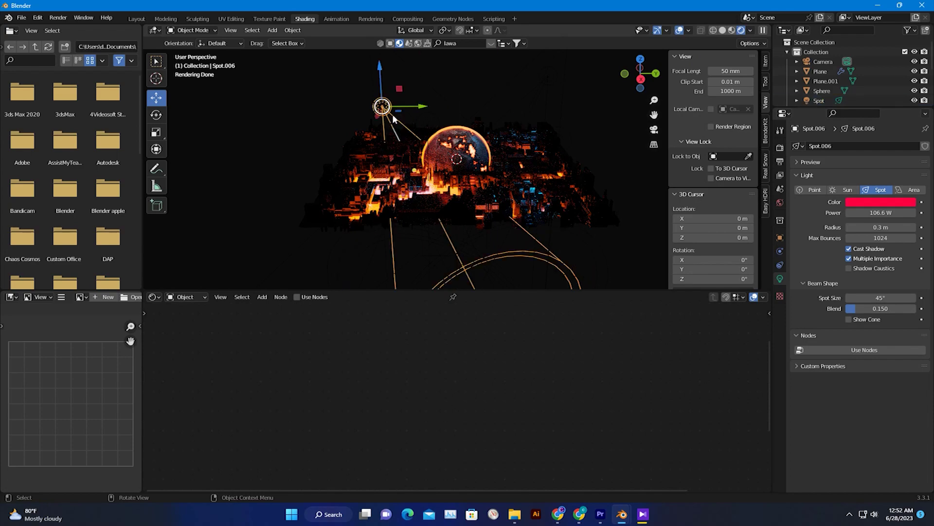
left_click(870, 204)
left_click_drag(871, 116, 885, 133)
Step: Move the orange spot light along positive X in front of the sphere and adjust its position along Y
middle_click_drag(513, 155, 448, 155)
key("g")
key("x")
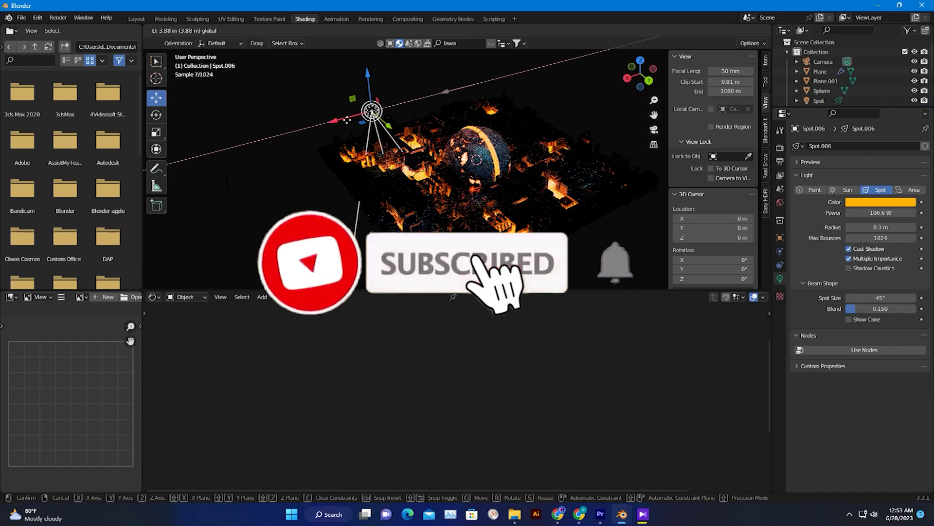
left_click_drag(330, 126, 329, 127)
middle_click_drag(343, 155, 419, 138)
left_click_drag(408, 146, 456, 145)
Step: Set the orange spot light's power to 1000 W and check its effect on the city
type("1000")
key("Return")
scroll(438, 196, "up", 4)
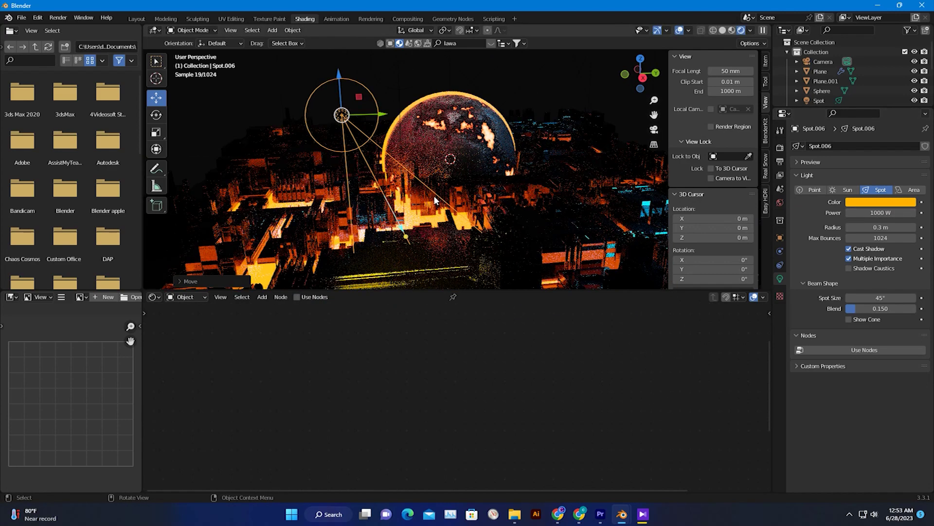
scroll(434, 195, "down", 4)
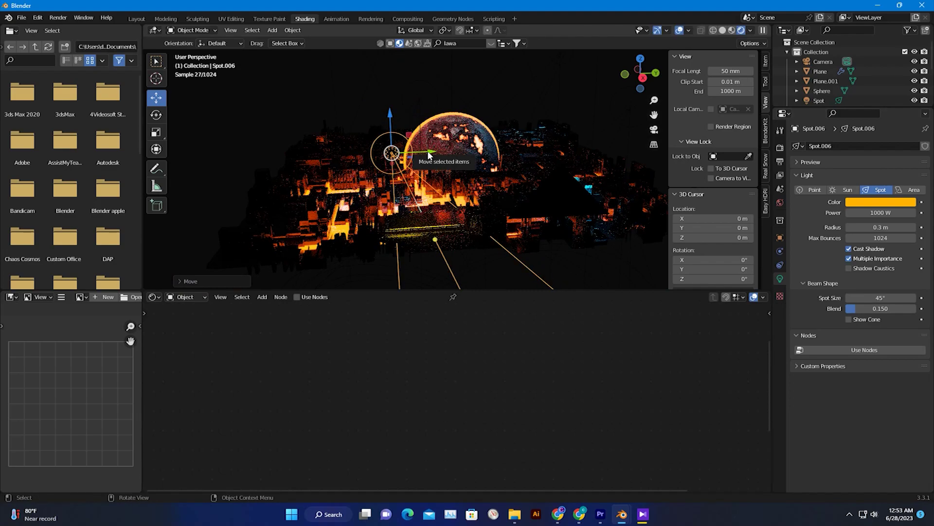
Step: Paste a copy of the orange spot light and move it away from the original, above the city
middle_click_drag(429, 155, 355, 133)
key("ctrl+v")
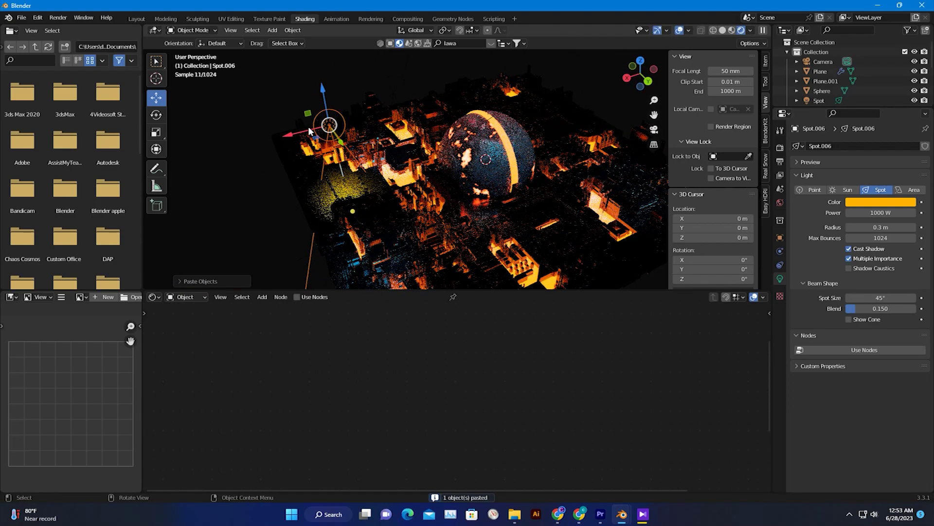
key("g")
left_click(330, 79)
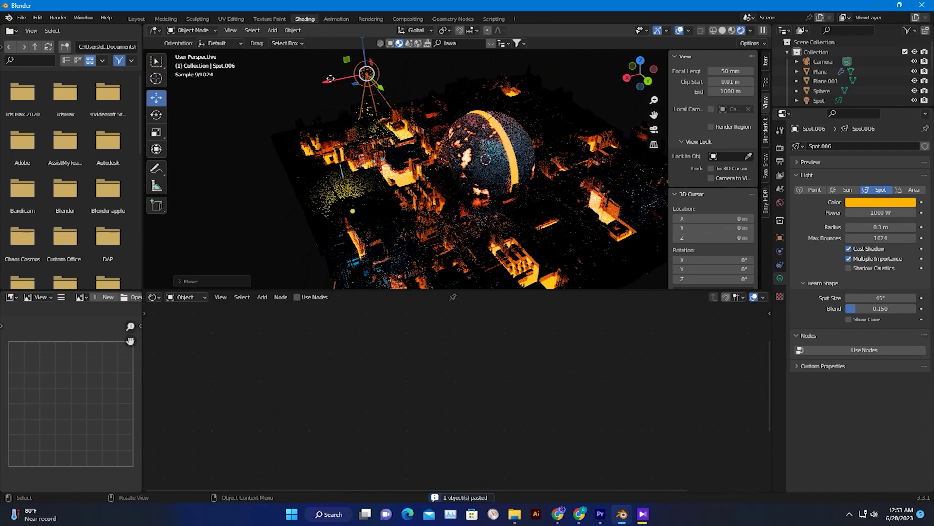
Step: Paste another orange spot light, move it along positive Y past the sphere, fine-tune its position, and check the scene through the camera
middle_click_drag(306, 112, 462, 158)
key("ctrl+v")
key("g")
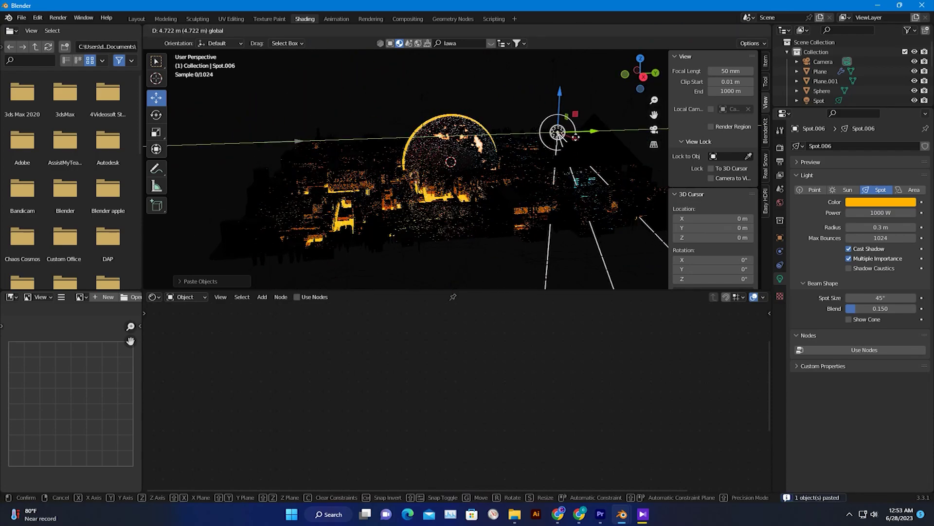
left_click(596, 125)
middle_click_drag(596, 125, 420, 172)
left_click_drag(357, 192, 448, 166)
left_click_drag(501, 181, 525, 179)
middle_click_drag(455, 209, 516, 166)
left_click(655, 130)
left_click(654, 130)
left_click(655, 130)
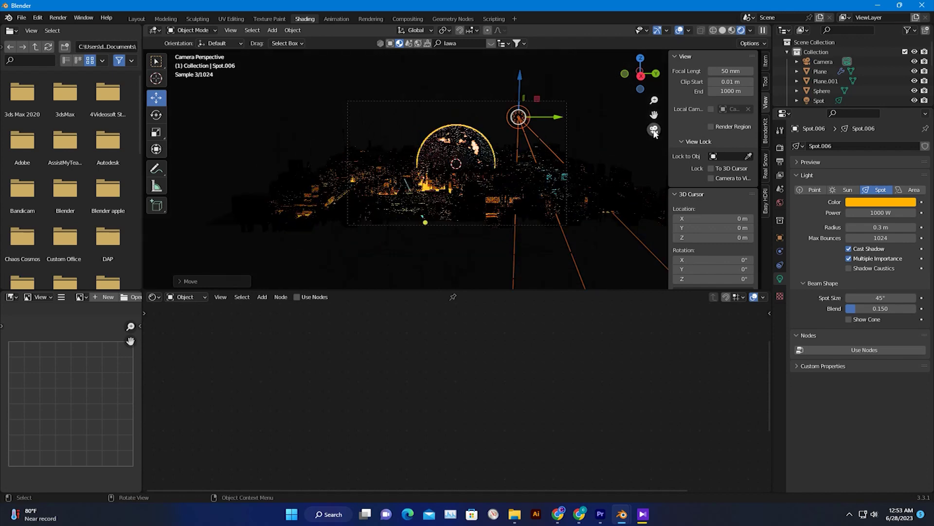
scroll(488, 161, "up", 1)
Step: Enable compositing nodes for the scene and spread the Render Layers and Composite nodes apart
left_click(416, 16)
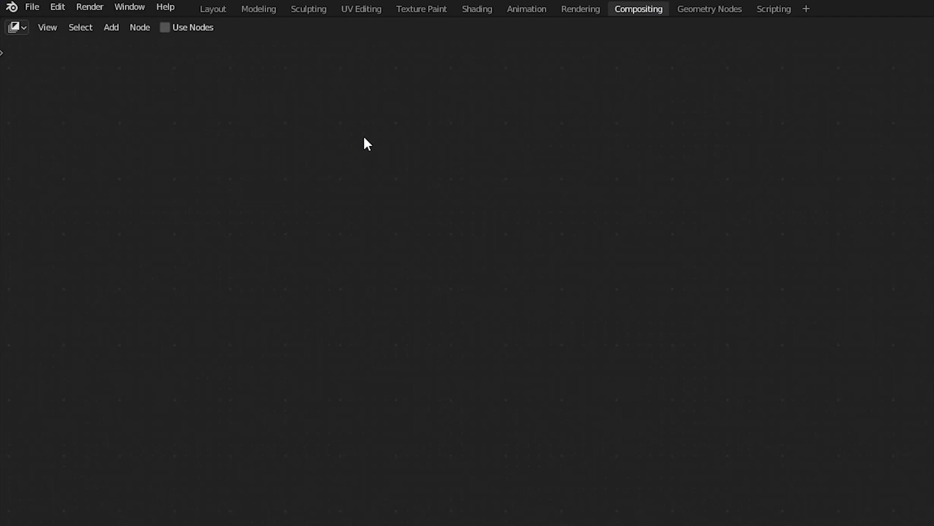
left_click(165, 28)
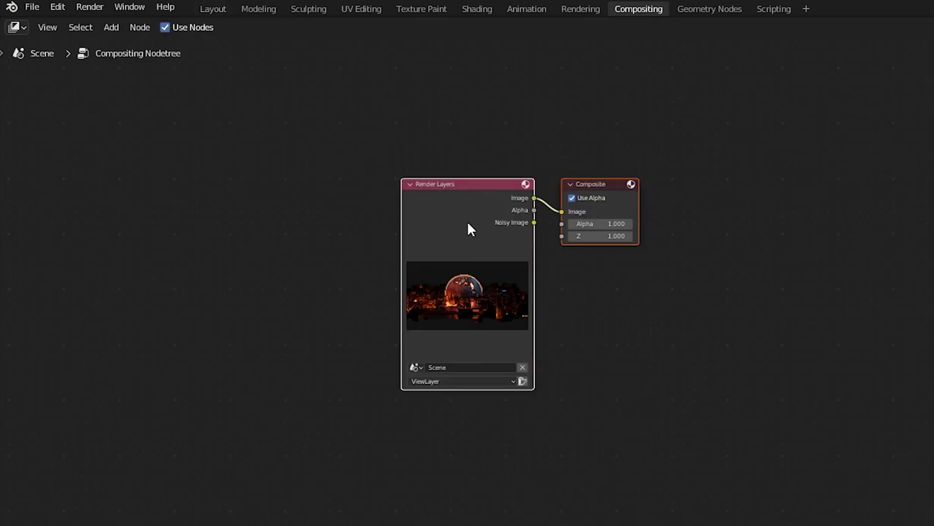
left_click(598, 176)
left_click(601, 182)
left_click_drag(607, 183, 744, 154)
left_click_drag(449, 186, 287, 136)
scroll(484, 187, "up", 1)
Step: Add a Glare node and place it below the link between the Render Layers and Composite nodes
key("shift+a")
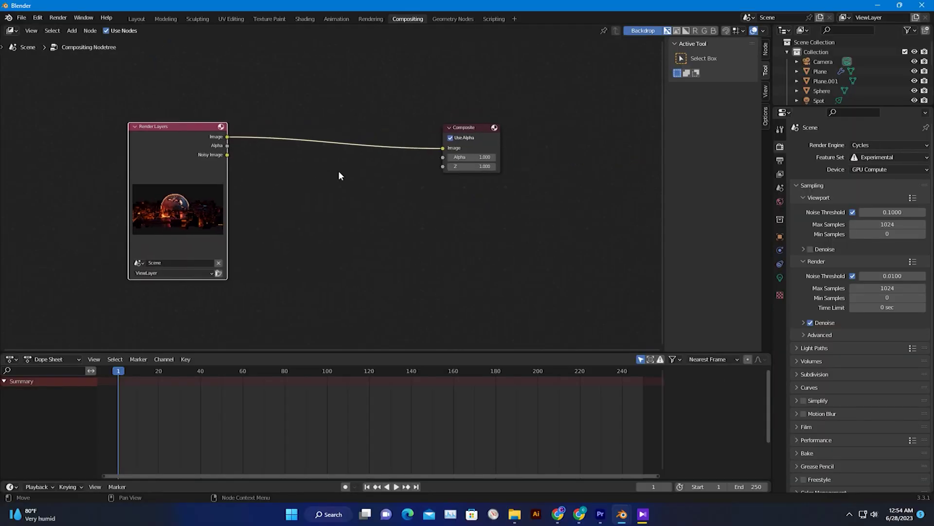
left_click(306, 164)
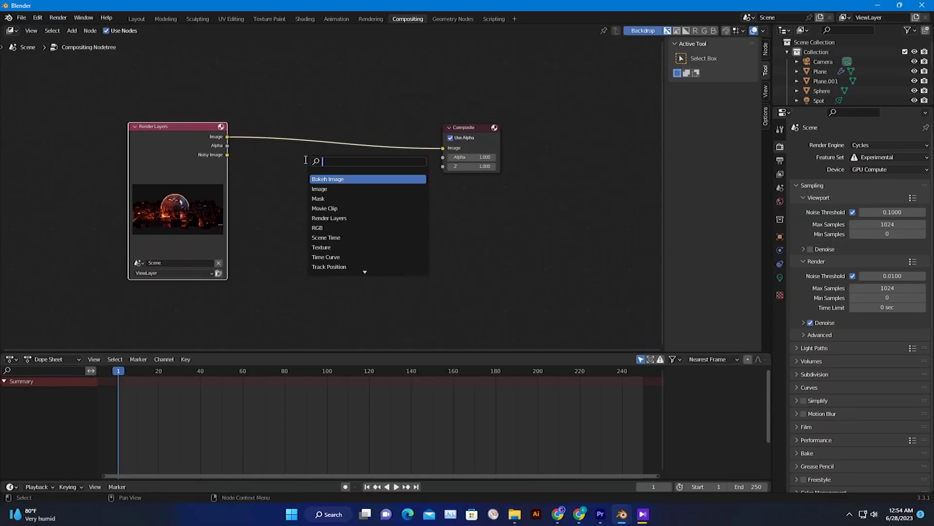
type("gla")
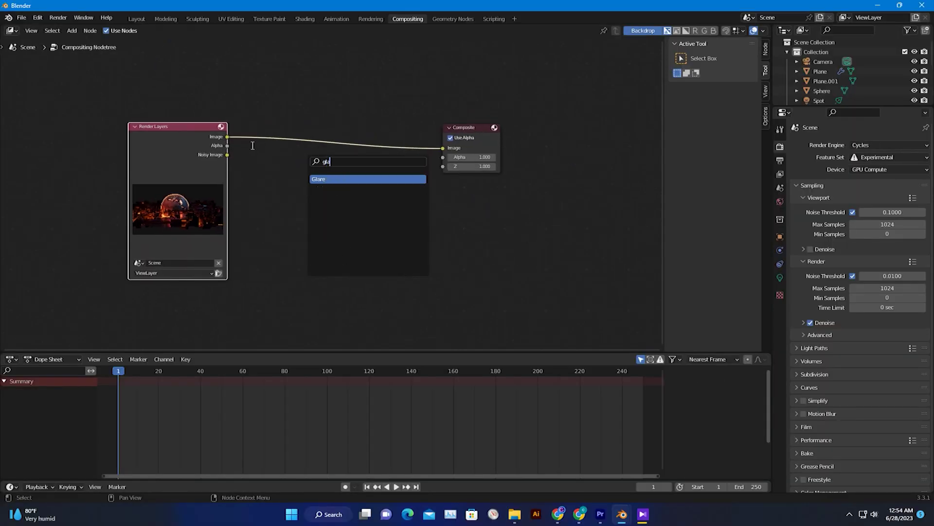
left_click(332, 179)
left_click(337, 200)
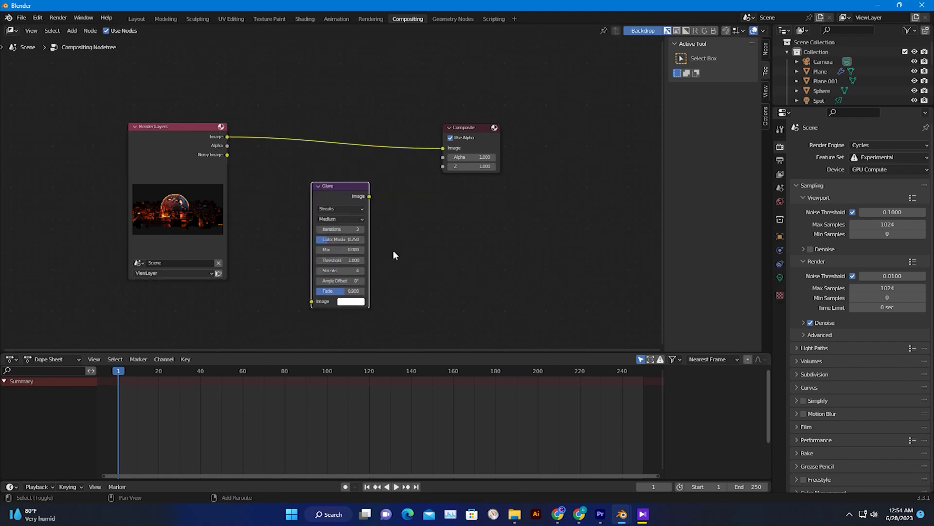
Step: Add a Viewer node below the Composite node and shift the Glare node closer to Render Layers
key("shift+a")
left_click(374, 251)
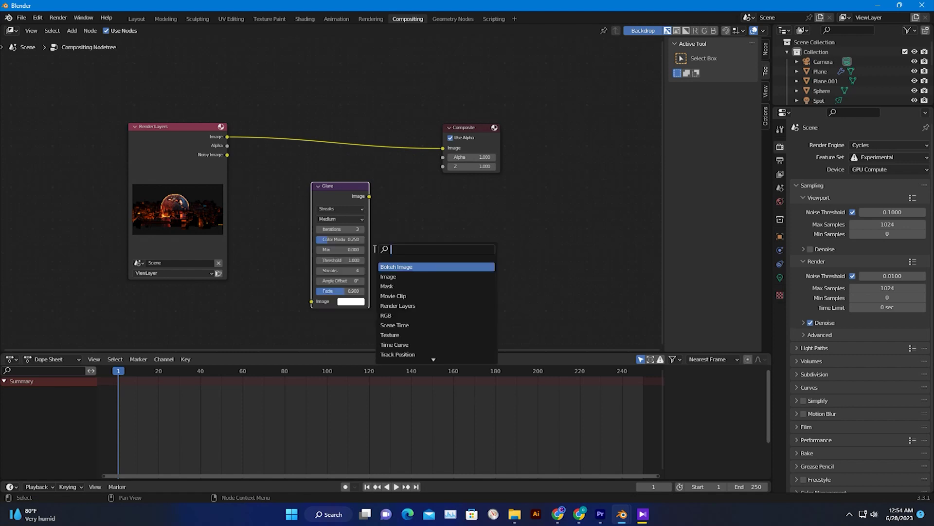
type("viewer")
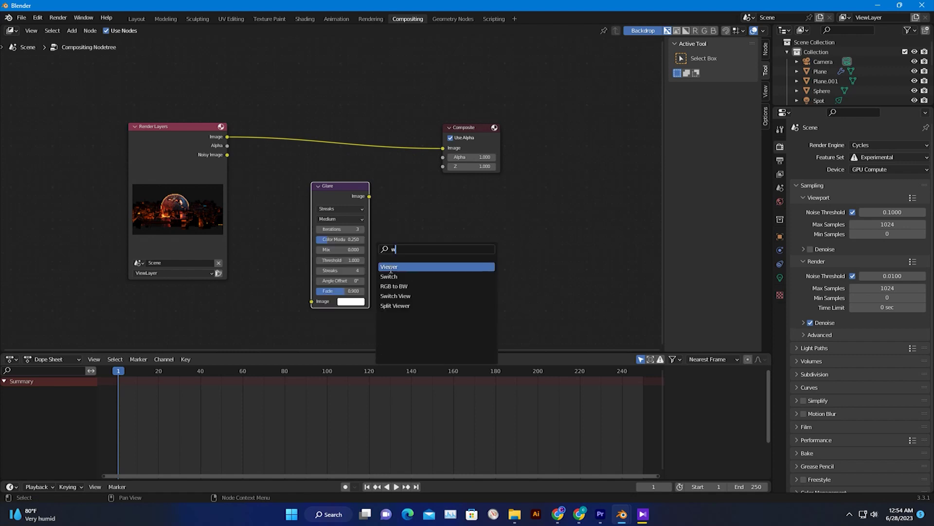
left_click(389, 266)
left_click(423, 244)
left_click_drag(335, 189, 306, 170)
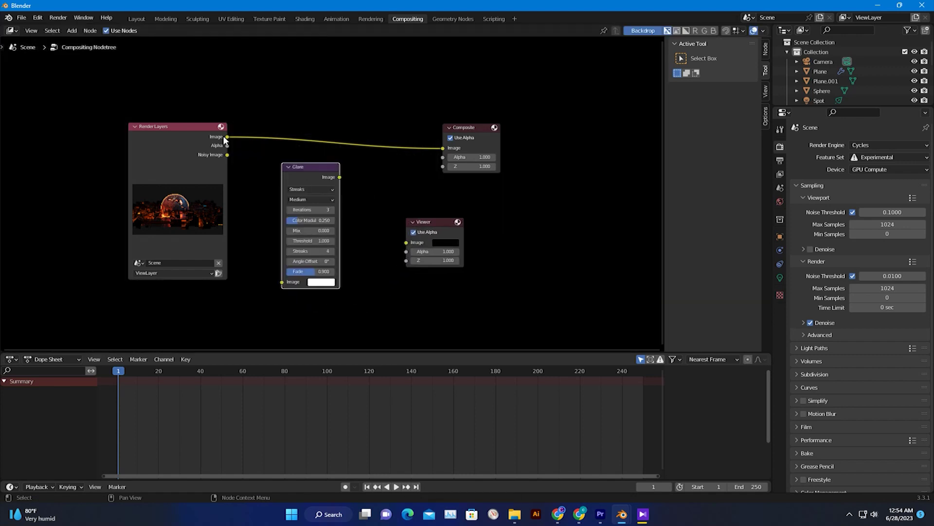
Step: Link the Render Layers image output to the Glare input and the Glare image output to the Viewer
left_click_drag(228, 137, 283, 284)
left_click_drag(339, 177, 404, 246)
middle_click_drag(386, 167, 372, 217)
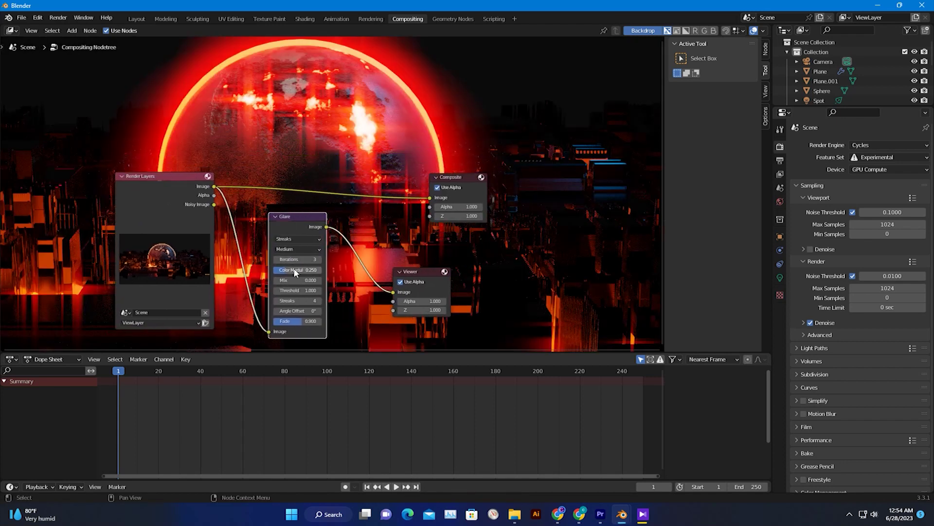
Step: Set the Glare node's type to Fog Glow and its size to 7
left_click(298, 239)
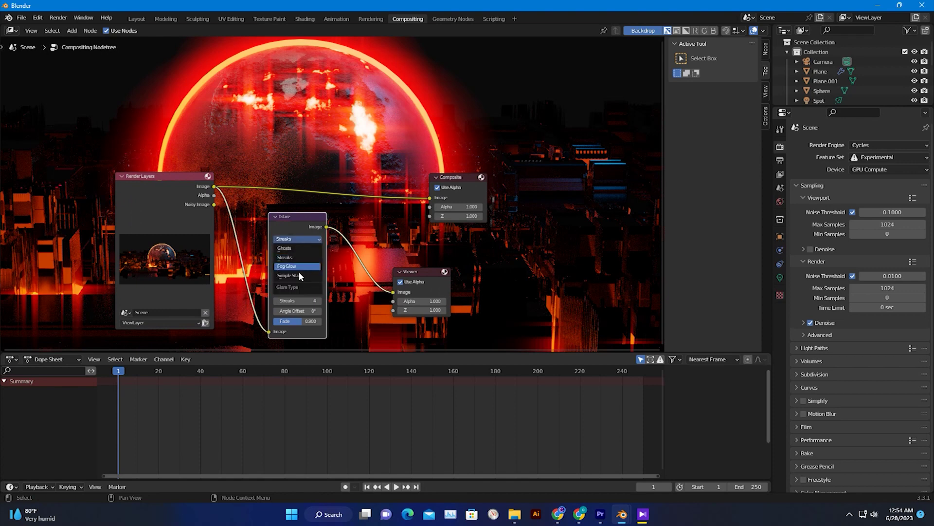
left_click(298, 267)
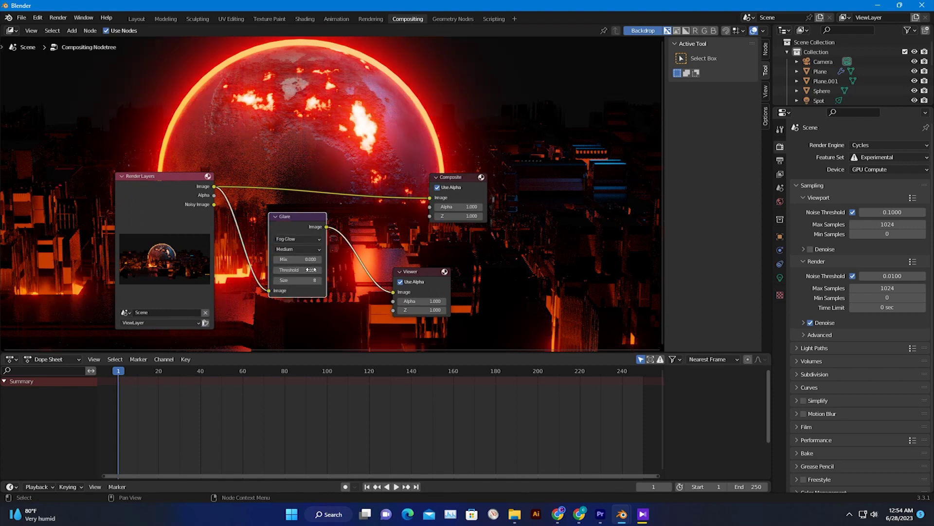
left_click(276, 280)
left_click(276, 281)
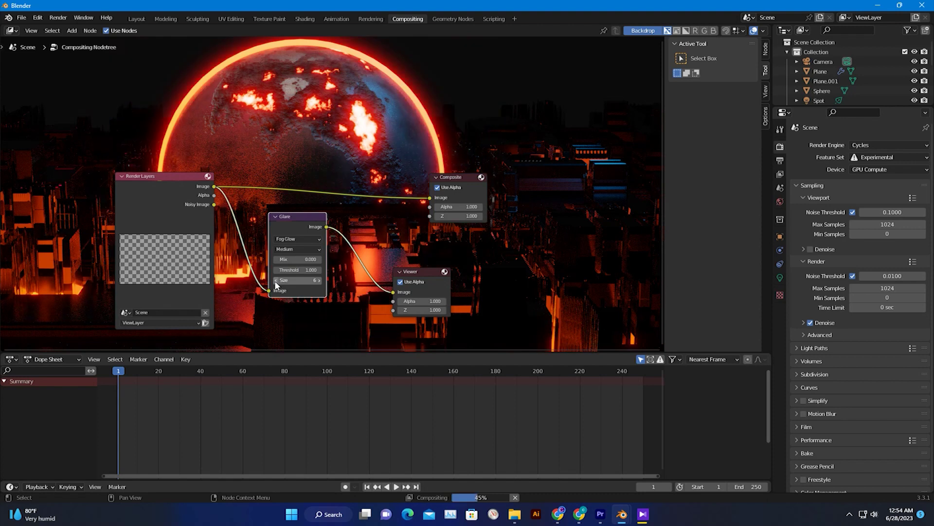
left_click(317, 280)
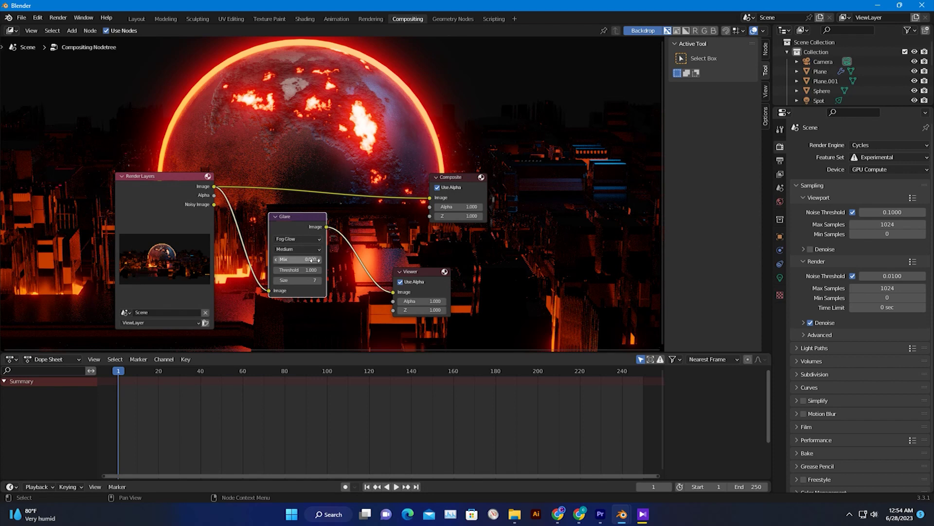
Step: Try a Glare mix of 0.200 and set it back to 0.000
left_click(320, 261)
left_click(320, 261)
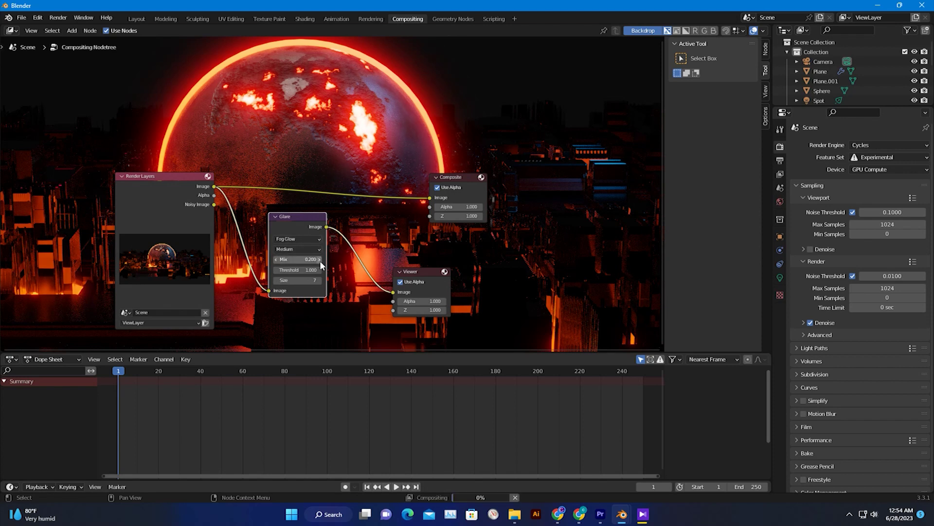
left_click(276, 261)
left_click(276, 260)
left_click(462, 104)
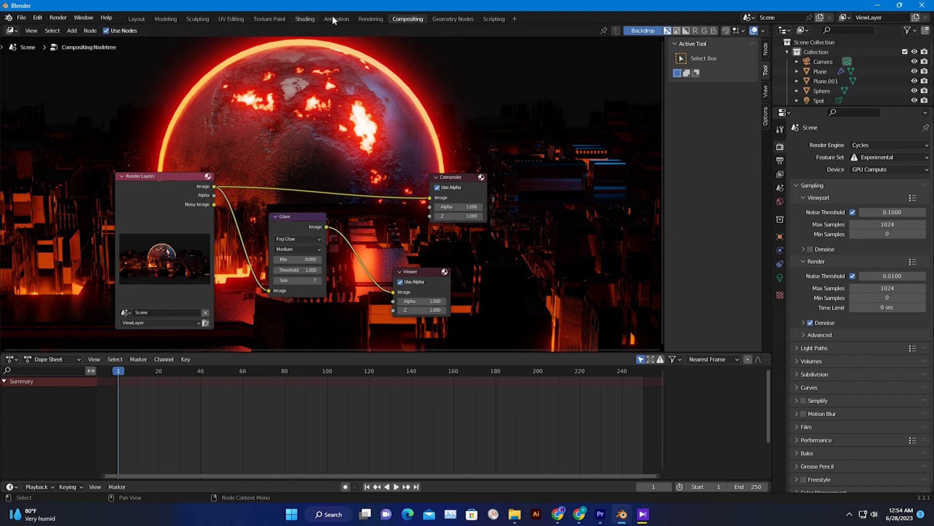
Step: Render the current frame and inspect the Viewer Node image with the fog glow in the render window
key("F12")
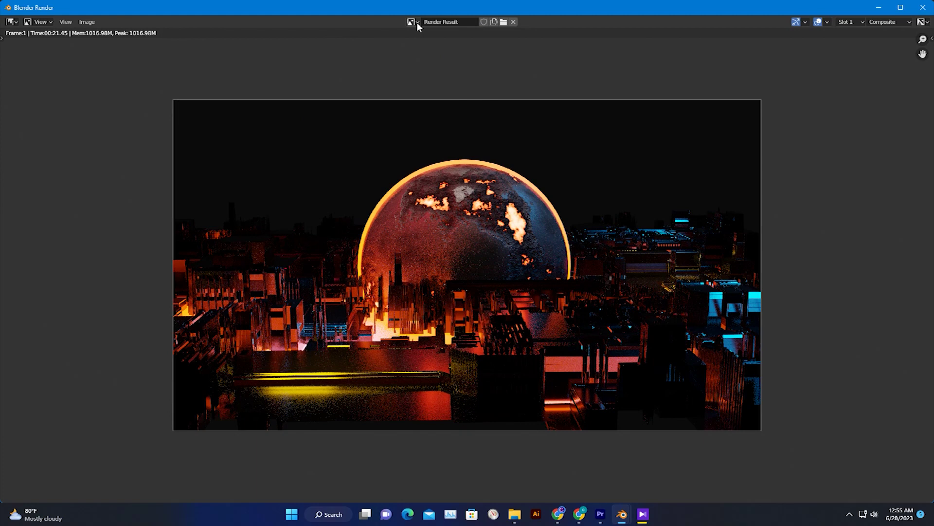
left_click(415, 23)
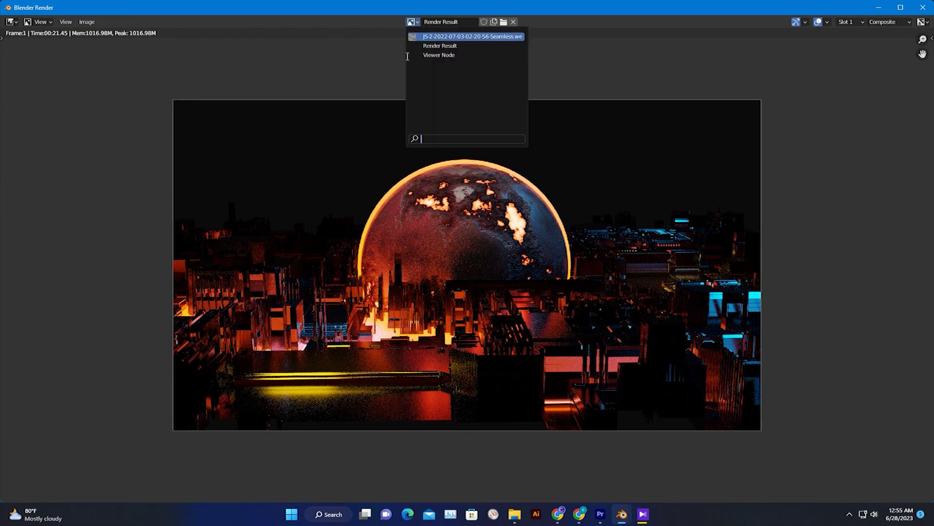
left_click(450, 55)
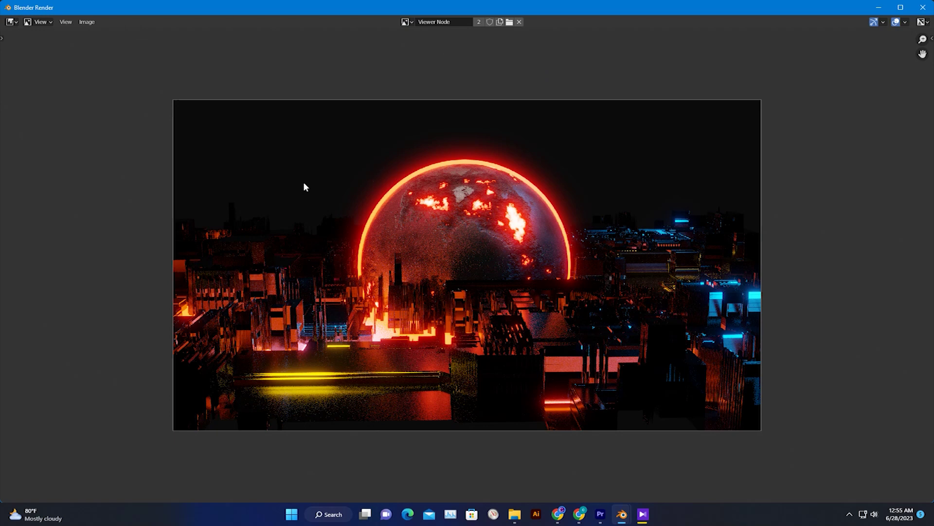
left_click(880, 10)
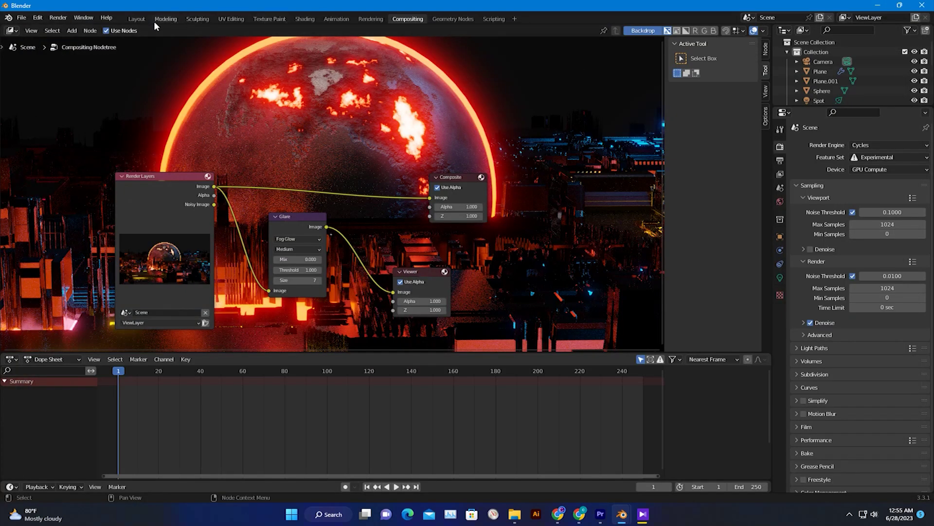
Step: In the Shading workspace's solid view, paste a copy of the orange spot light and move it just outside the far edge of the city plane
left_click(301, 17)
middle_click(405, 194)
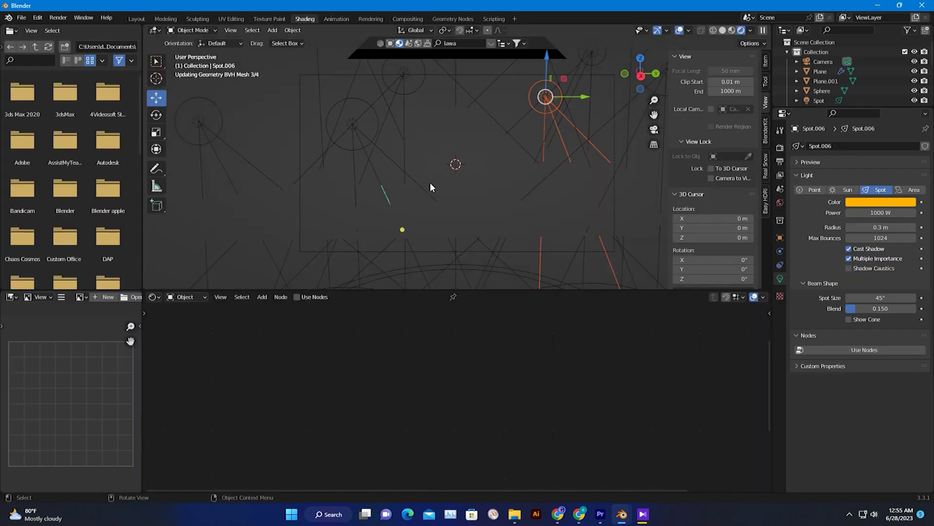
left_click(723, 30)
middle_click_drag(630, 109, 465, 224)
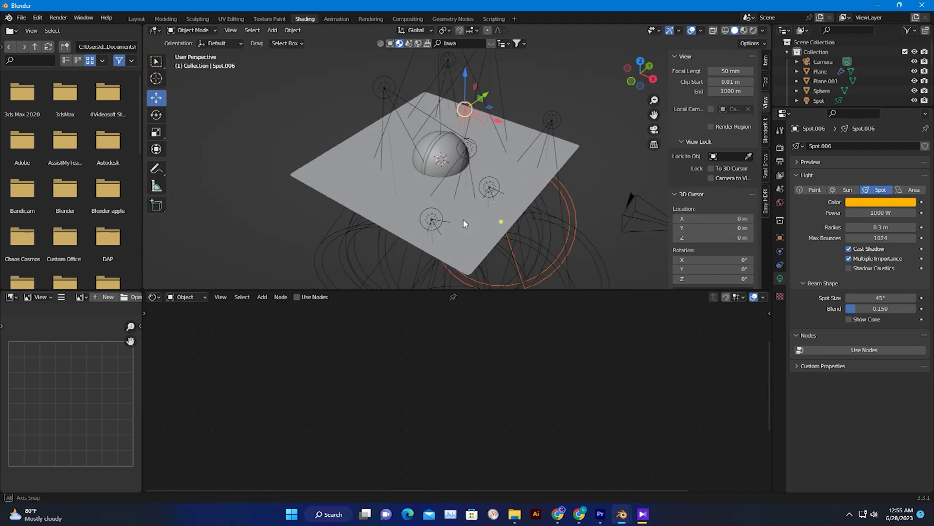
left_click(490, 190)
key("ctrl+c")
key("ctrl+v")
mouse_move(517, 200)
left_mouse_down()
mouse_move(399, 148)
mouse_move(414, 161)
mouse_move(357, 158)
mouse_move(373, 147)
left_mouse_up()
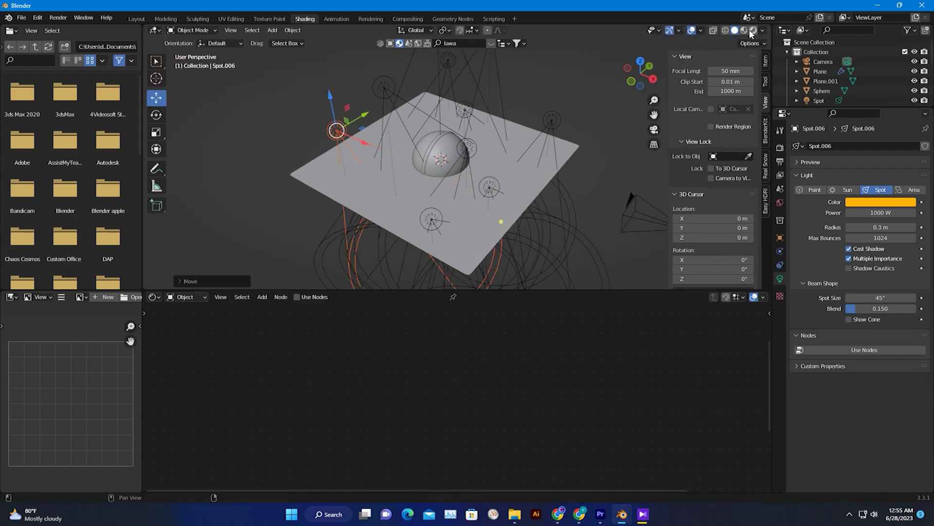
Step: Fine-tune the pasted orange spot light's position in rendered view and set its power to 1500 W
left_click(753, 31)
scroll(360, 165, "up", 2)
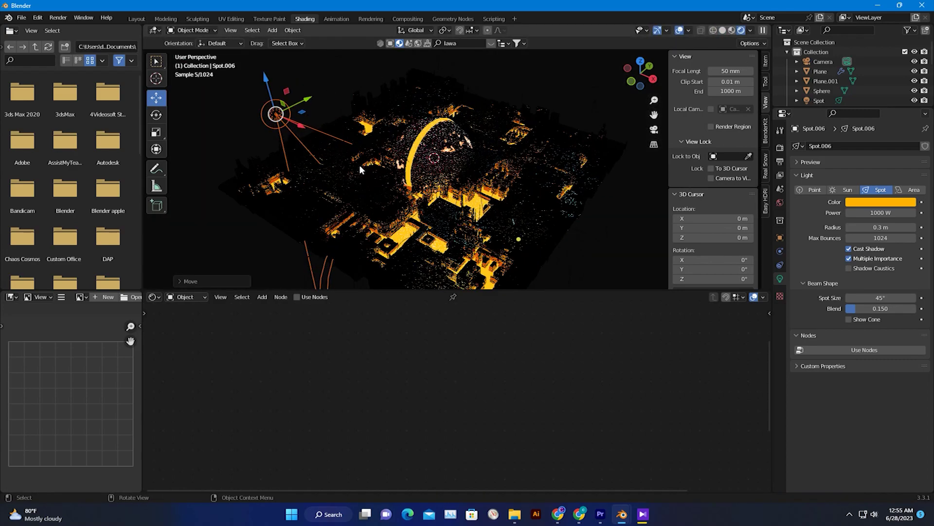
left_click_drag(268, 95, 277, 125)
mouse_move(307, 152)
left_mouse_down()
mouse_move(290, 144)
mouse_move(299, 149)
left_mouse_up()
left_click(891, 213)
type("1500")
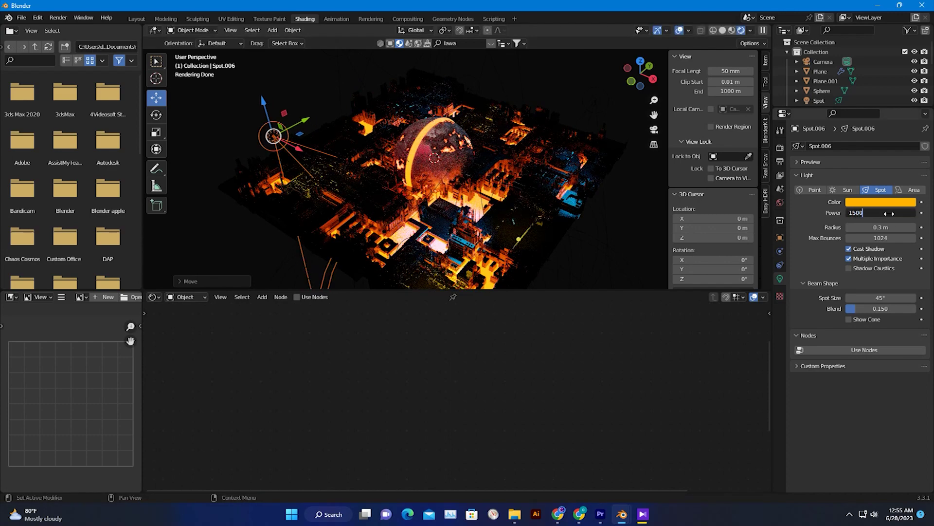
key("Return")
left_click_drag(264, 101, 333, 171)
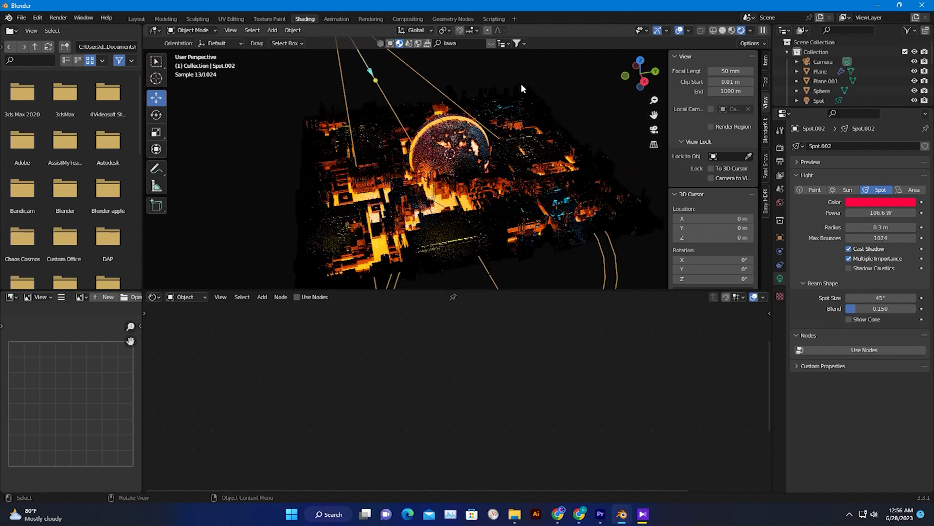
Step: Paste a copy of the blue spot light and move it away from the original, above the city
left_click(522, 85)
middle_click_drag(522, 85, 515, 132)
left_click(544, 104)
scroll(544, 104, "down", 2)
middle_click_drag(544, 104, 560, 147)
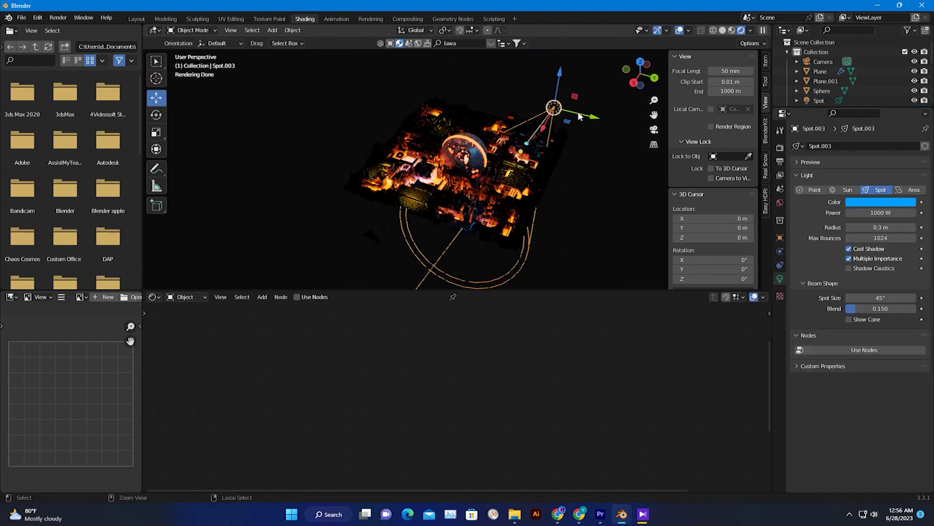
key("ctrl+v")
middle_click_drag(555, 141, 530, 105)
left_click_drag(530, 105, 498, 96)
left_click_drag(445, 105, 449, 101)
scroll(476, 113, "up", 4)
scroll(482, 114, "down", 1)
middle_click_drag(489, 116, 452, 122)
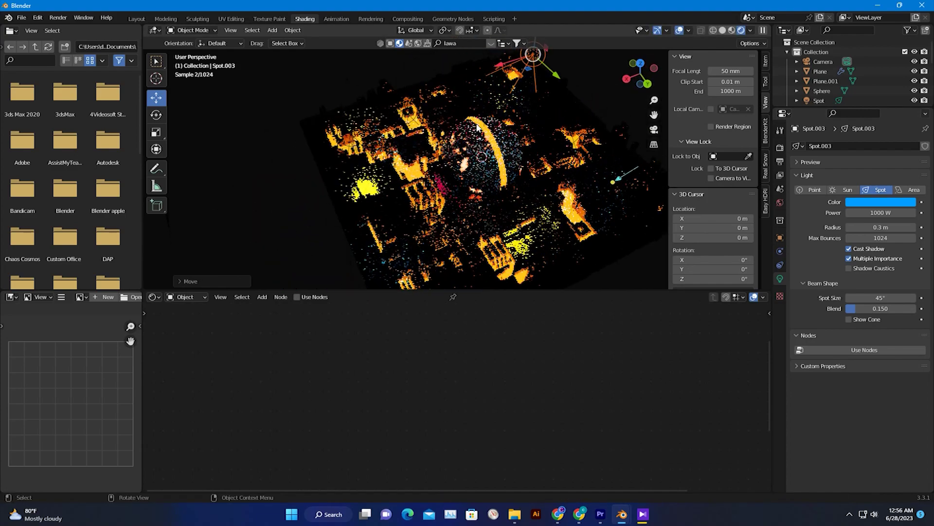
Step: Paste another blue spot light, move it across the city, and paste one more copy
key("ctrl+v")
left_click_drag(503, 67, 582, 96)
key("ctrl+v")
mouse_move(587, 105)
middle_mouse_down()
mouse_move(501, 110)
mouse_move(621, 112)
mouse_move(679, 90)
middle_mouse_up()
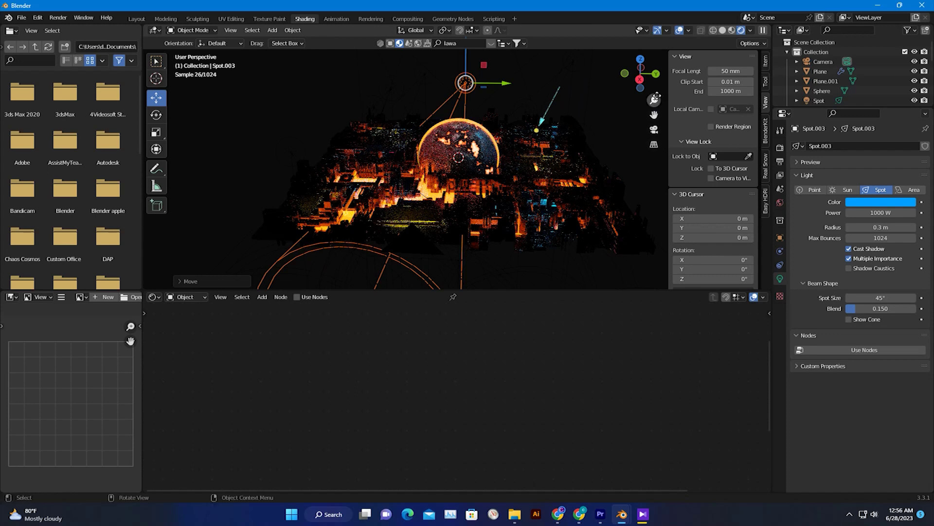
Step: Render the scene with the added lights, display its Viewer Node image, and re-render the view layer from the compositor
left_click(408, 19)
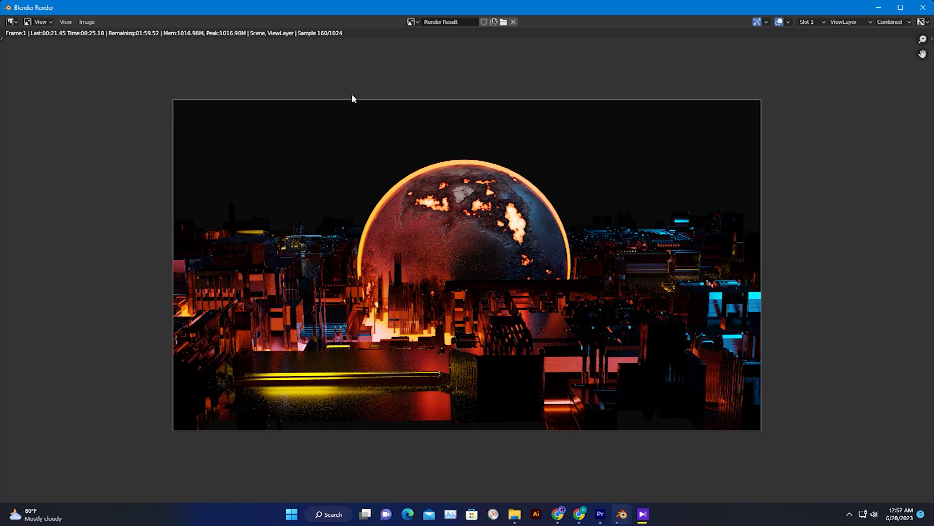
key("Escape")
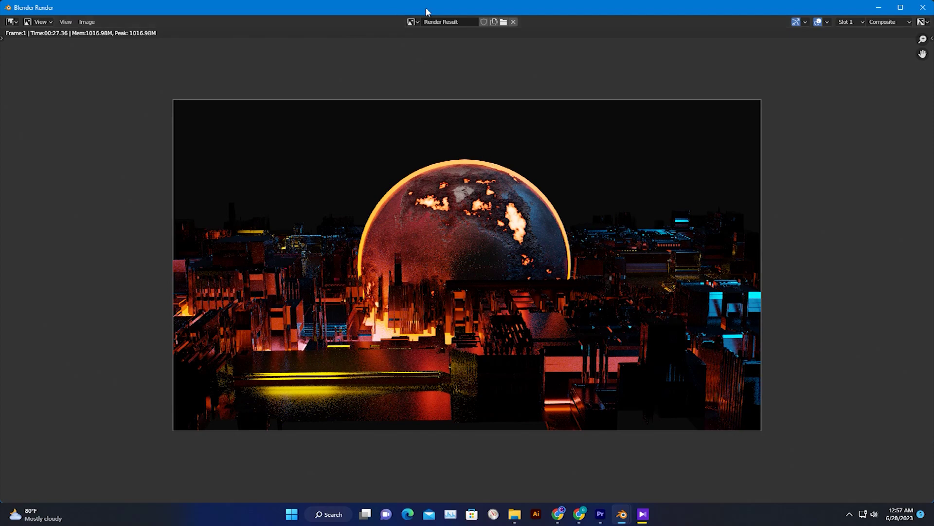
left_click(412, 22)
left_click(440, 55)
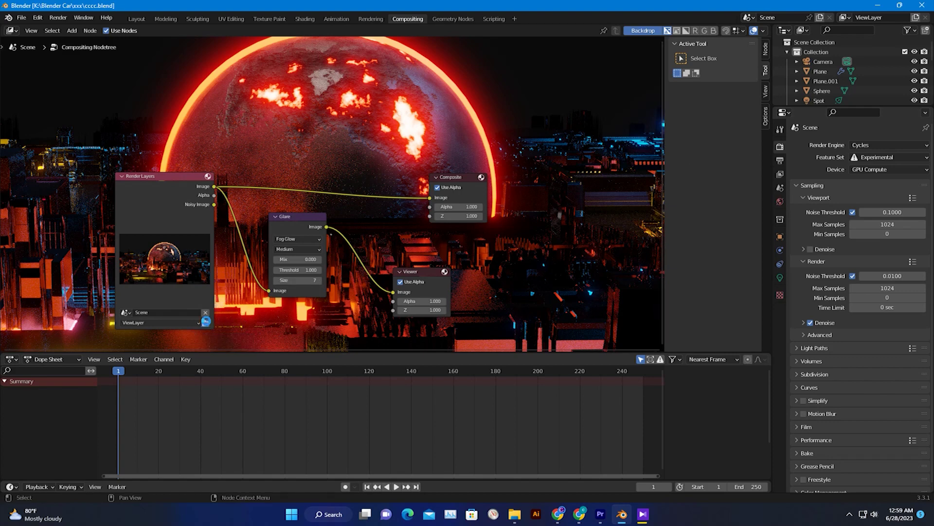
left_click(205, 323)
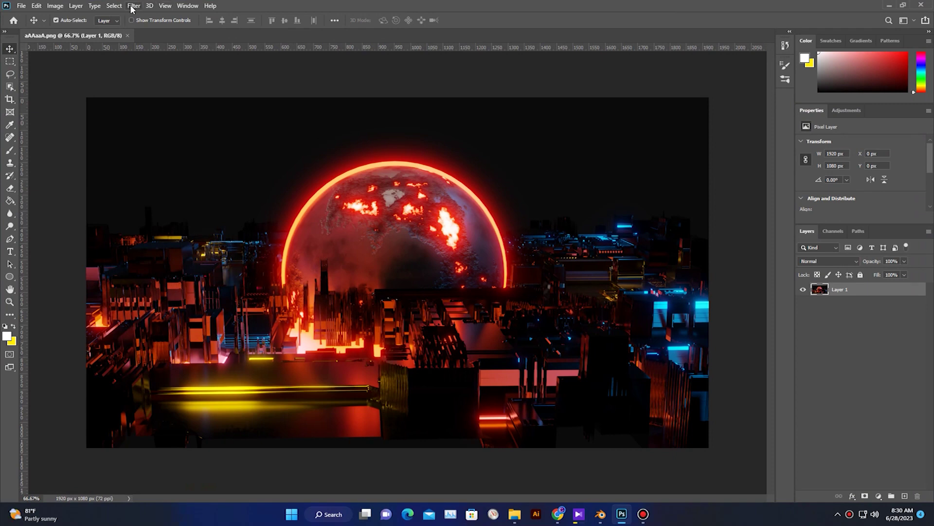
Step: In Photoshop, open the Camera Raw Filter on the aAAaaA.png render layer and set the Temperature to -20
left_click(133, 5)
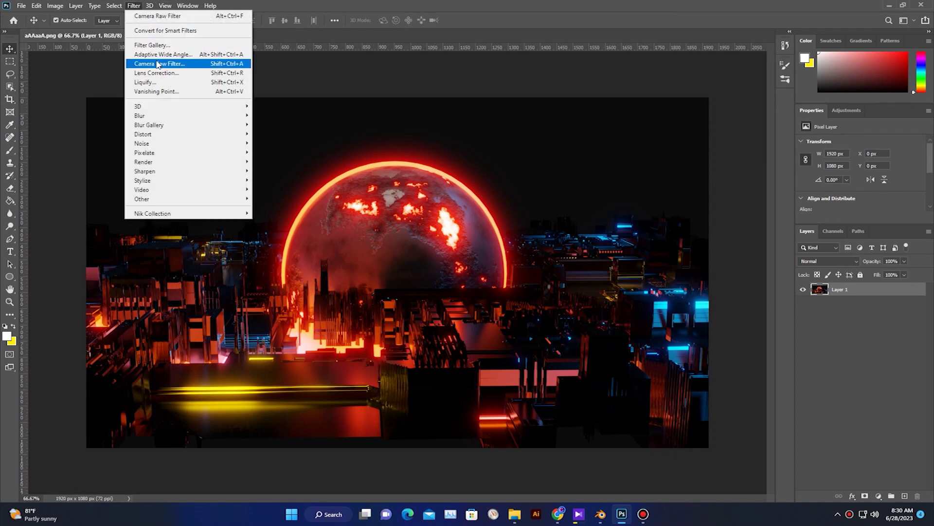
left_click(157, 64)
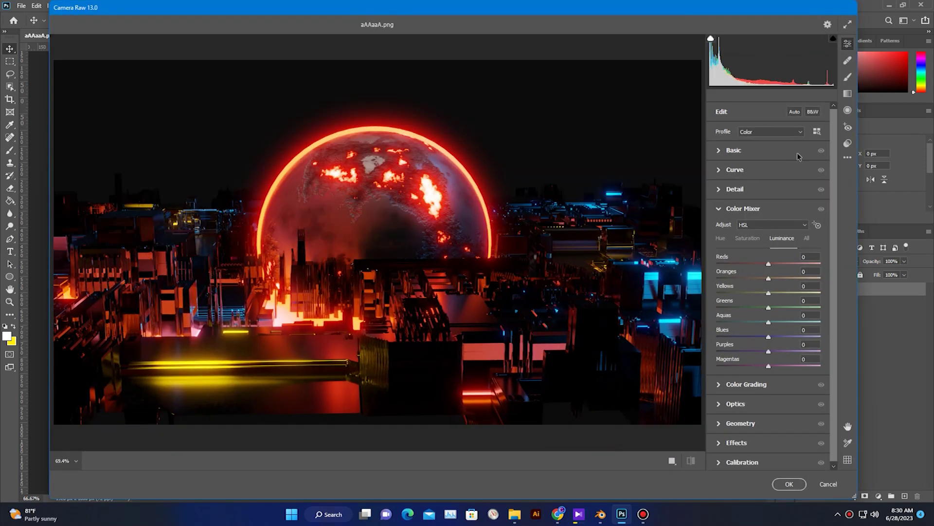
left_click(788, 156)
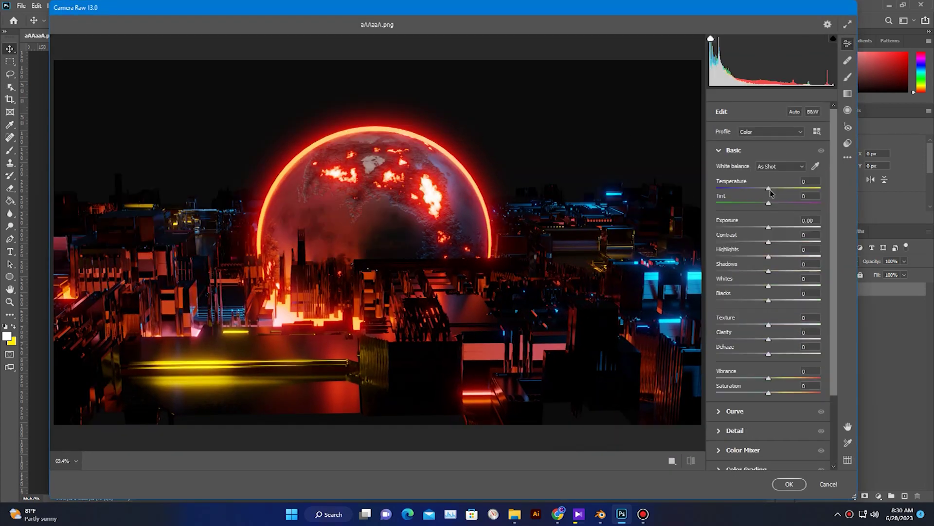
left_click_drag(770, 189, 758, 190)
Step: Set Exposure +0.20, Contrast +11, Highlights +10, Shadows +24, Whites +11, Blacks +7, Texture +18, Clarity +33, Vibrance +26 and Saturation +25
left_click_drag(768, 228, 779, 326)
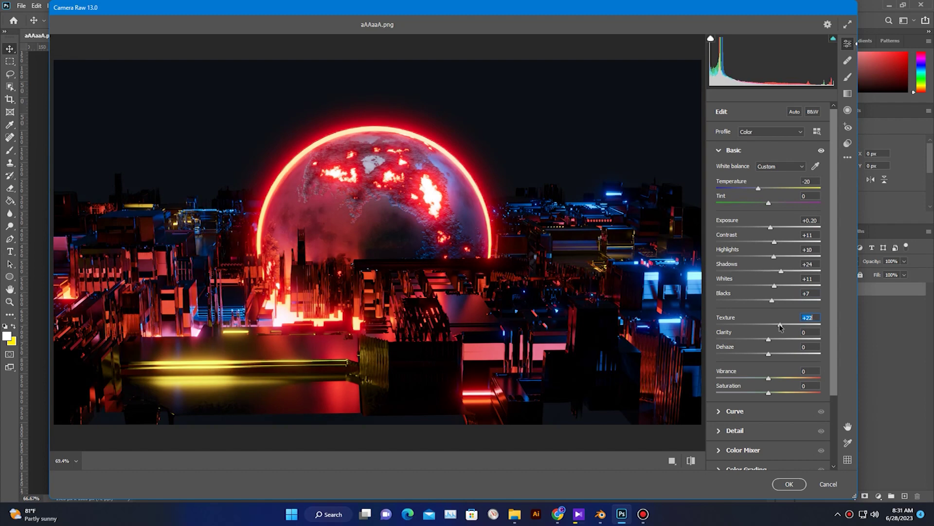
left_click_drag(770, 340, 788, 339)
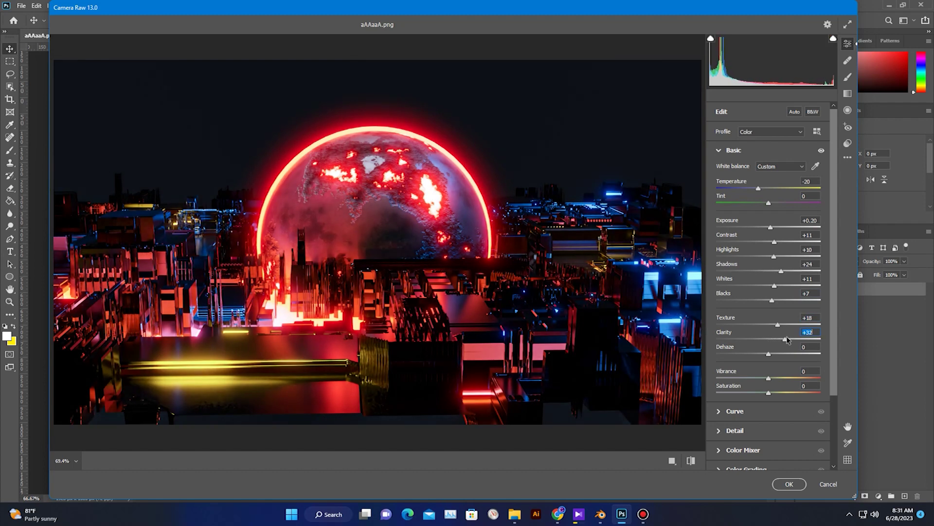
left_click_drag(769, 378, 786, 394)
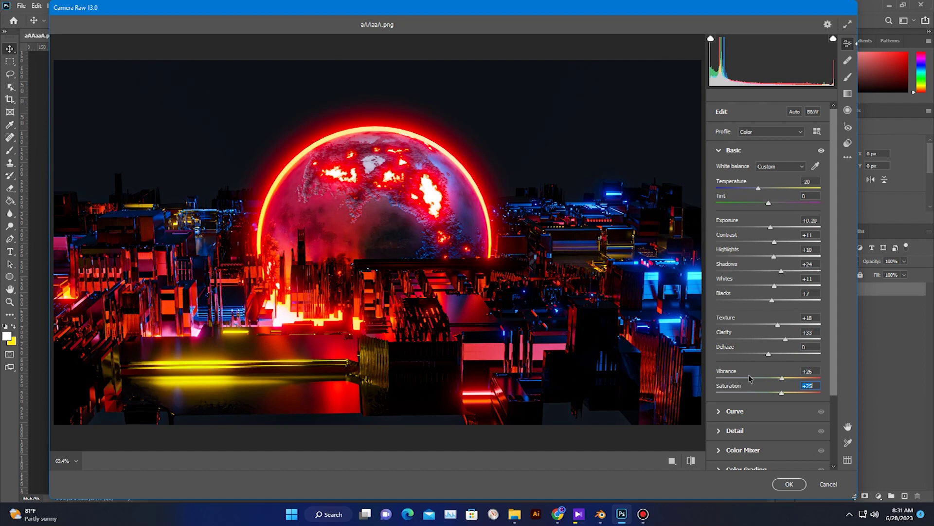
Step: Set the Sharpening amount in the filter's Detail settings to 62
scroll(720, 354, "down", 3)
left_click(730, 360)
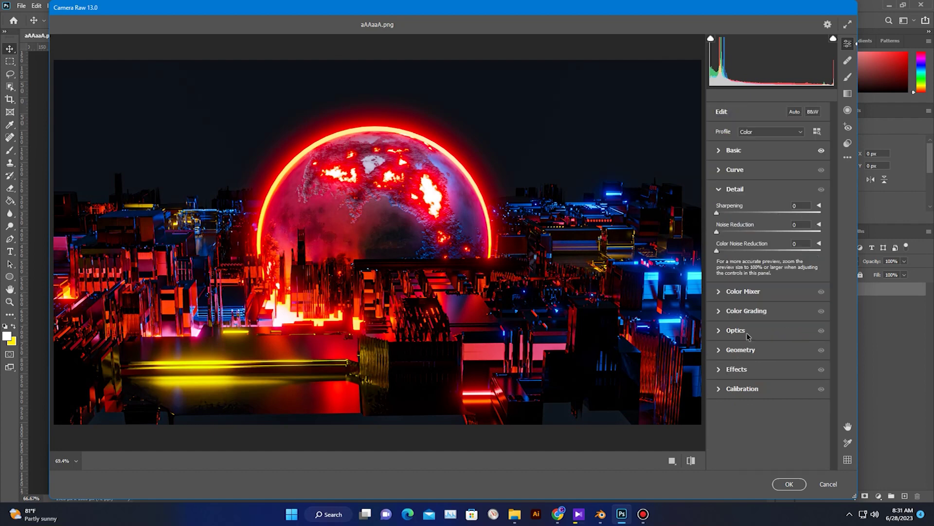
left_click_drag(717, 213, 755, 215)
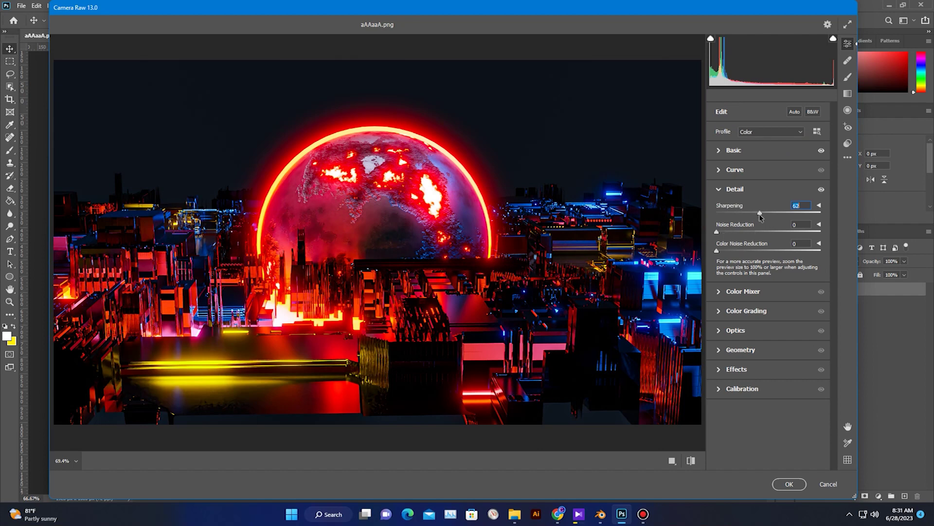
Step: Set the Color Mixer luminance to Reds +11, Oranges +40, Yellows +28 and Blues +36, and raise the Aquas slightly
left_click(724, 292)
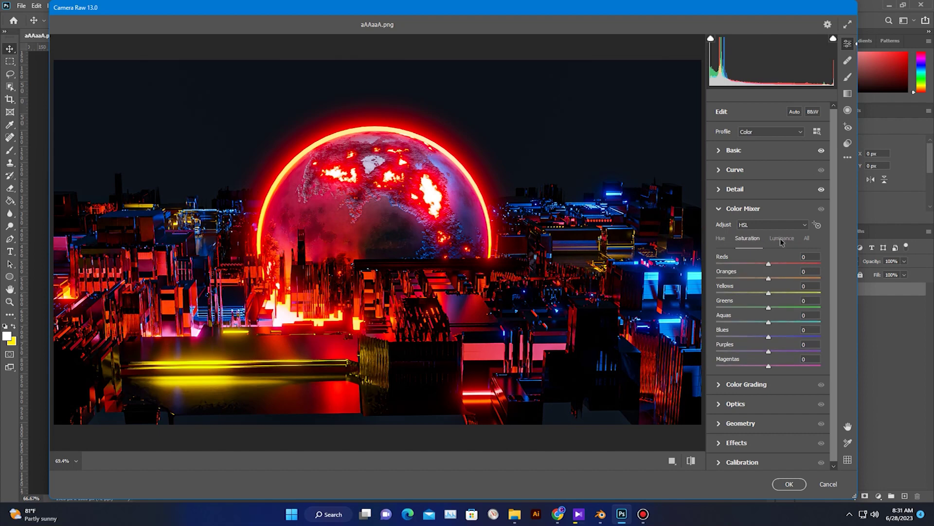
left_click_drag(768, 267, 789, 278)
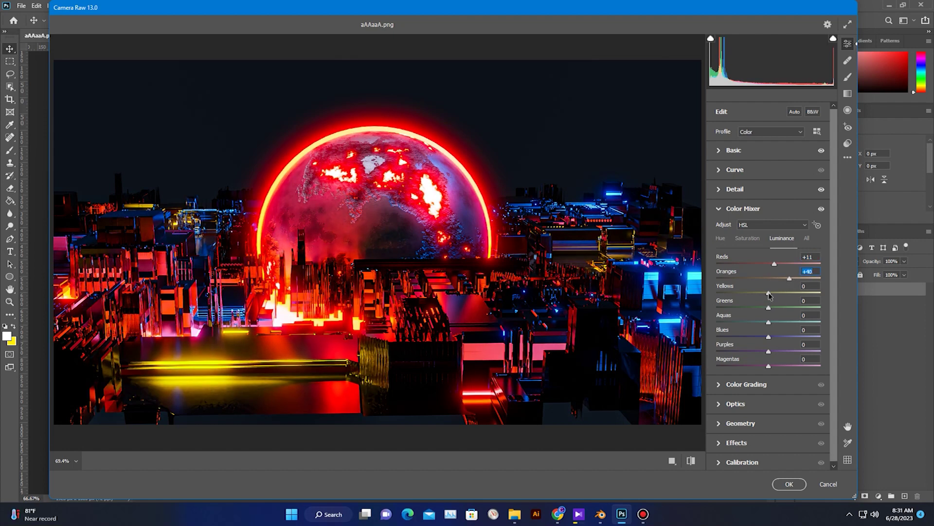
left_click_drag(771, 295, 786, 294)
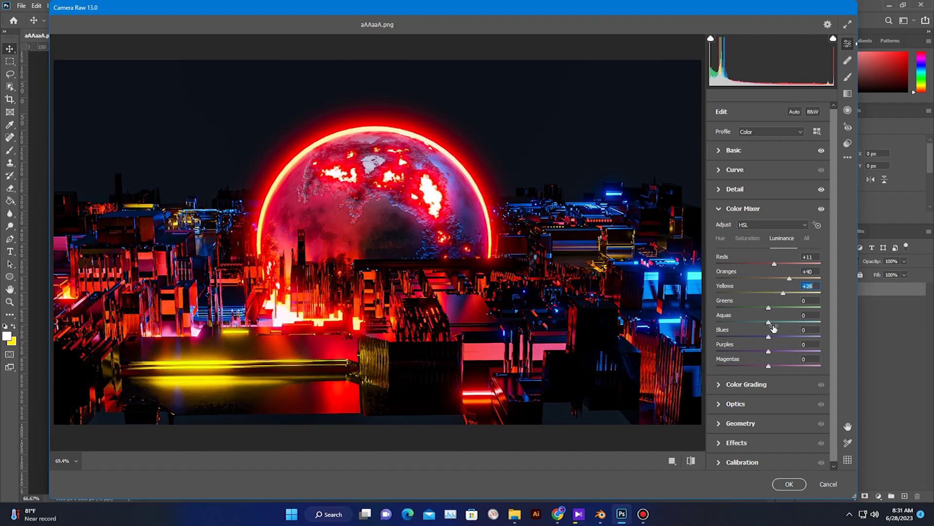
mouse_move(770, 338)
left_mouse_down()
mouse_move(791, 338)
mouse_move(784, 343)
left_mouse_up()
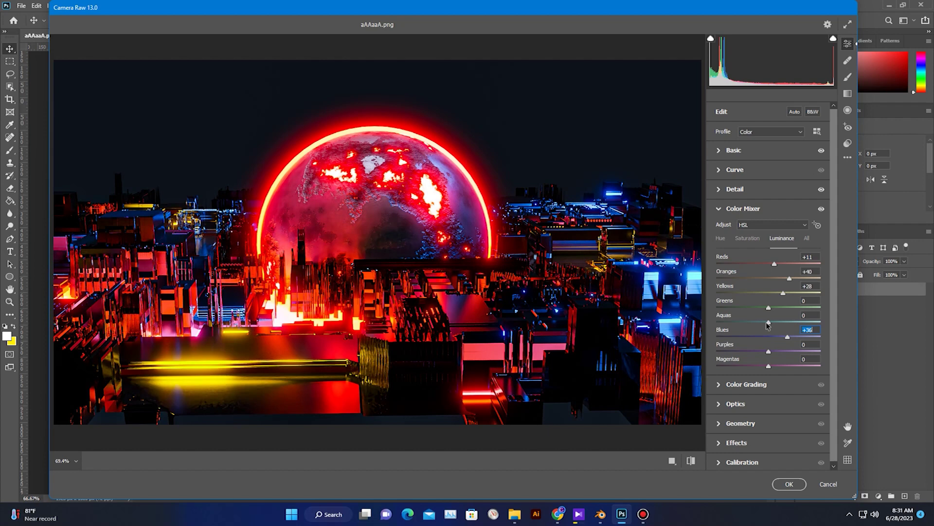
left_click_drag(769, 321, 773, 324)
Step: Refine the Basic adjustments to Temperature -28, Exposure +0.05, Contrast +17, Highlights +18 and Shadows +36
left_click(734, 151)
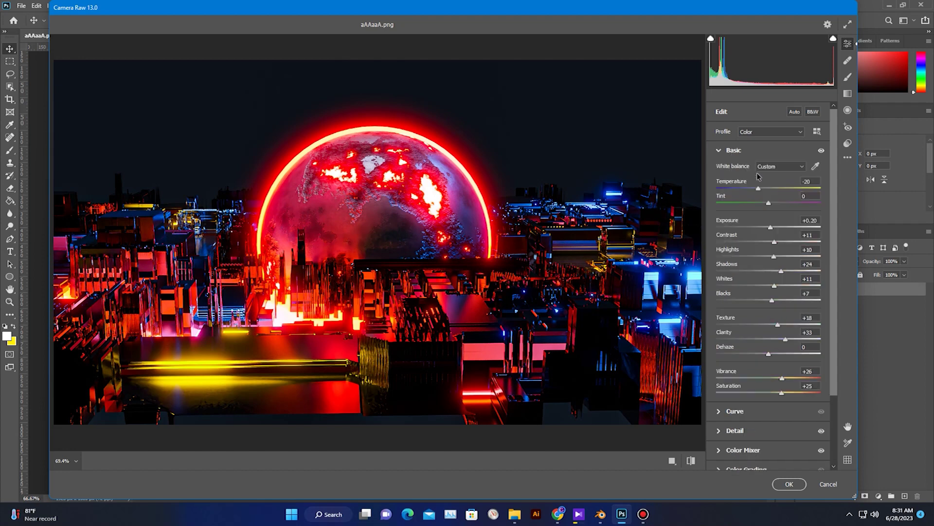
mouse_move(761, 190)
left_mouse_down()
mouse_move(771, 192)
mouse_move(757, 192)
left_mouse_up()
left_click_drag(757, 192, 754, 190)
left_click_drag(769, 228, 779, 242)
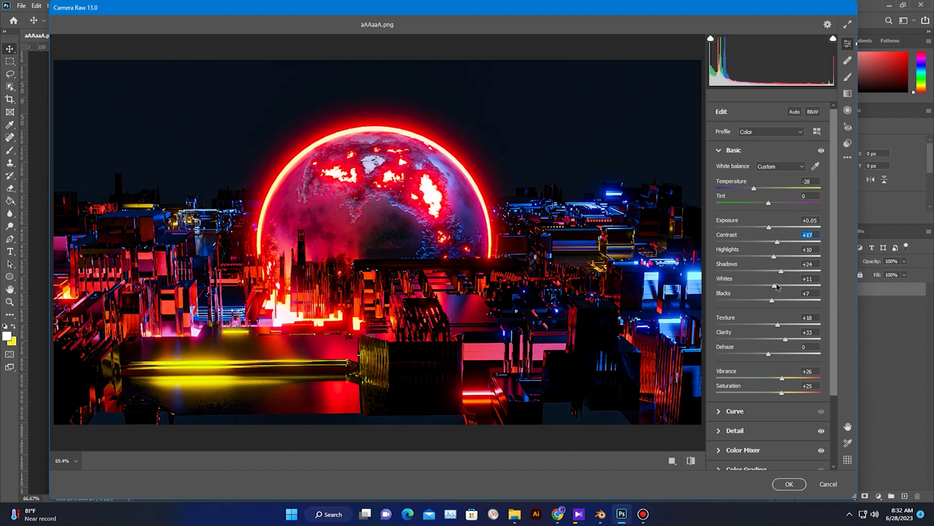
left_click_drag(781, 271, 778, 257)
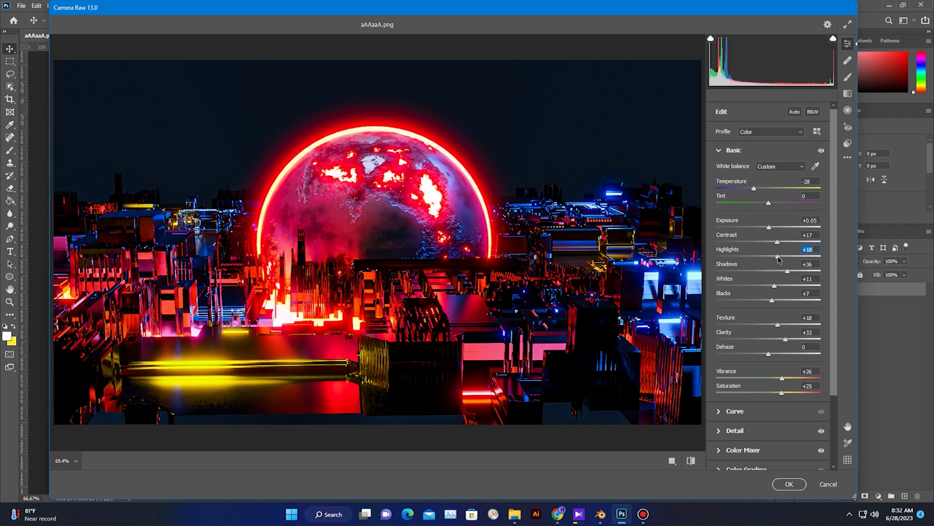